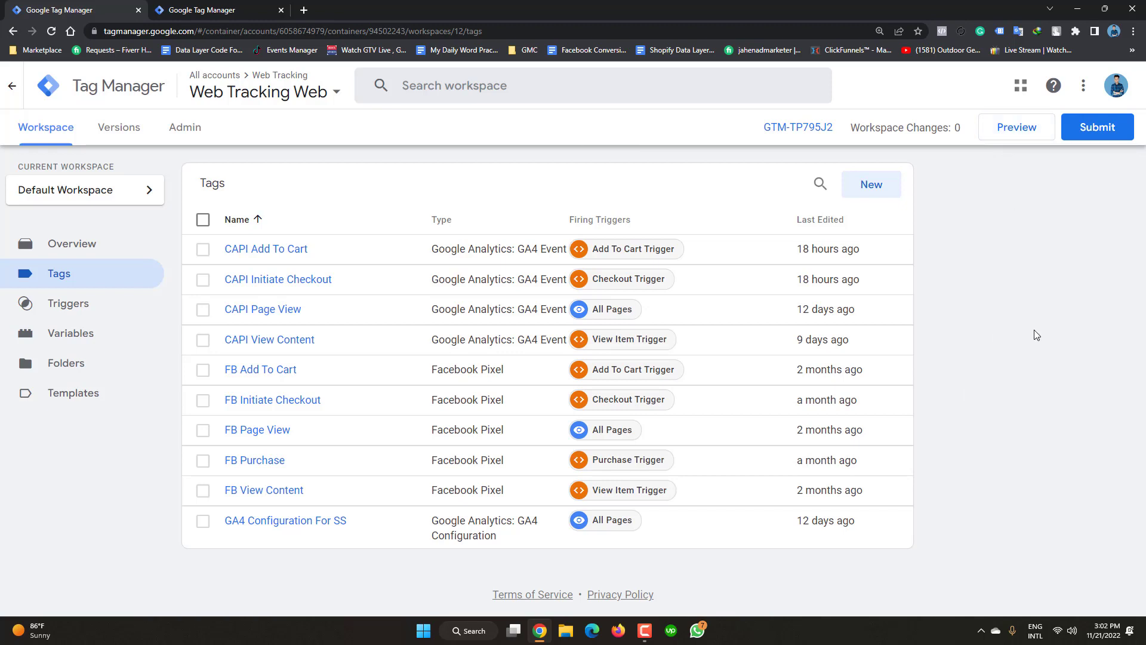
- Review the FB Purchase tag's settings in the tag editor
left_click(257, 460)
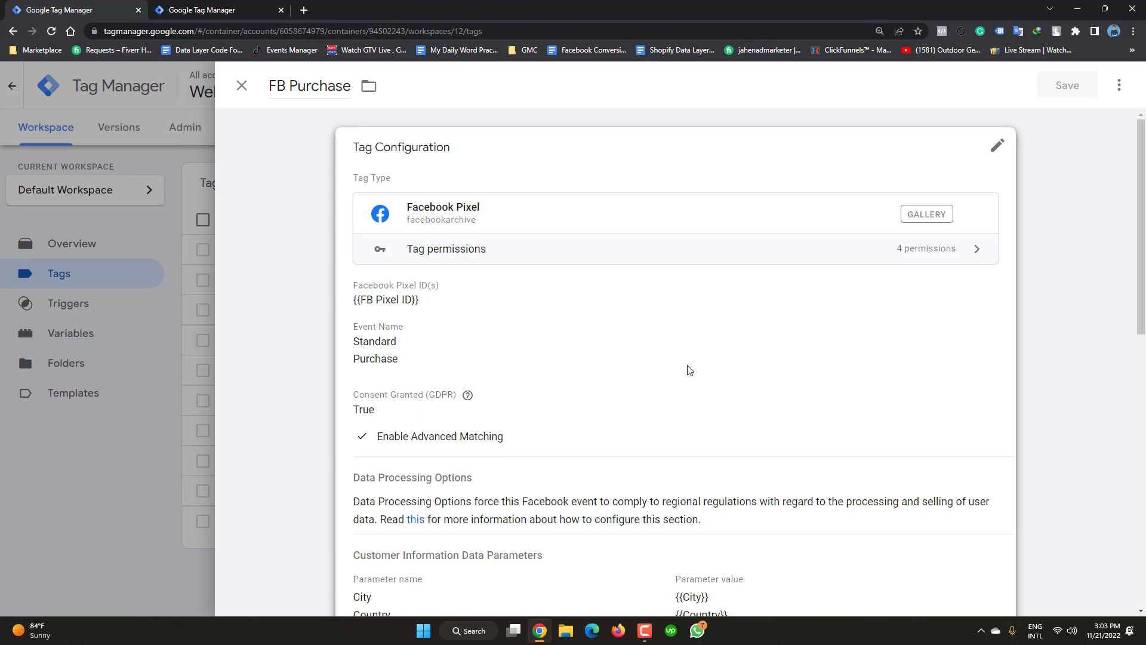
scroll(529, 388, "down", 2)
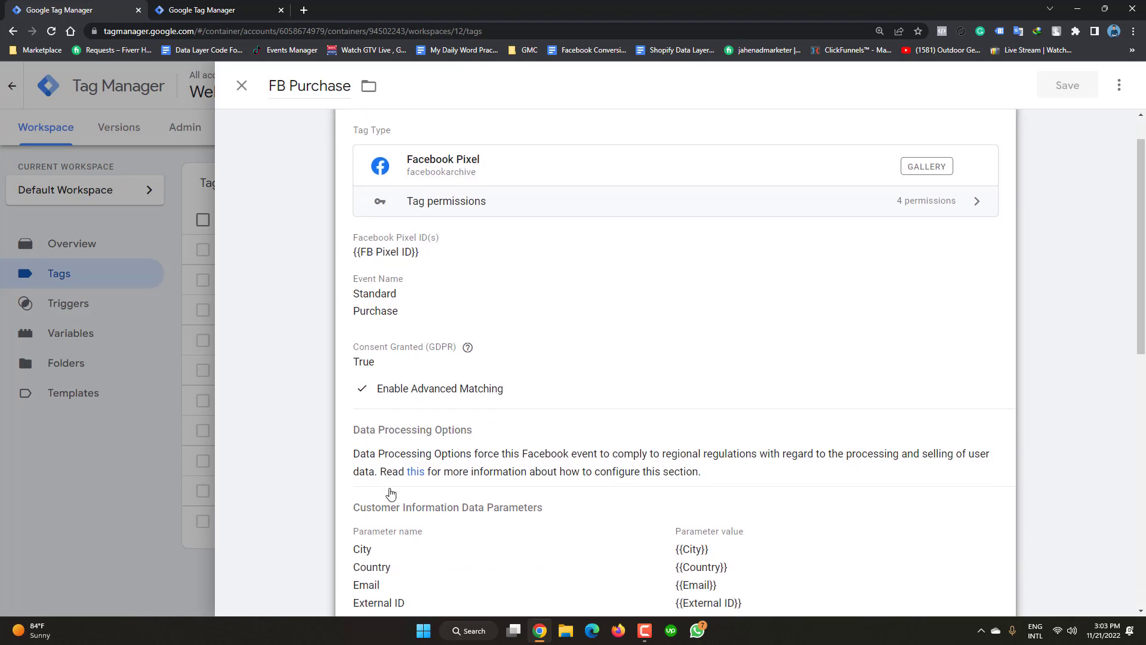
scroll(385, 515, "down", 1)
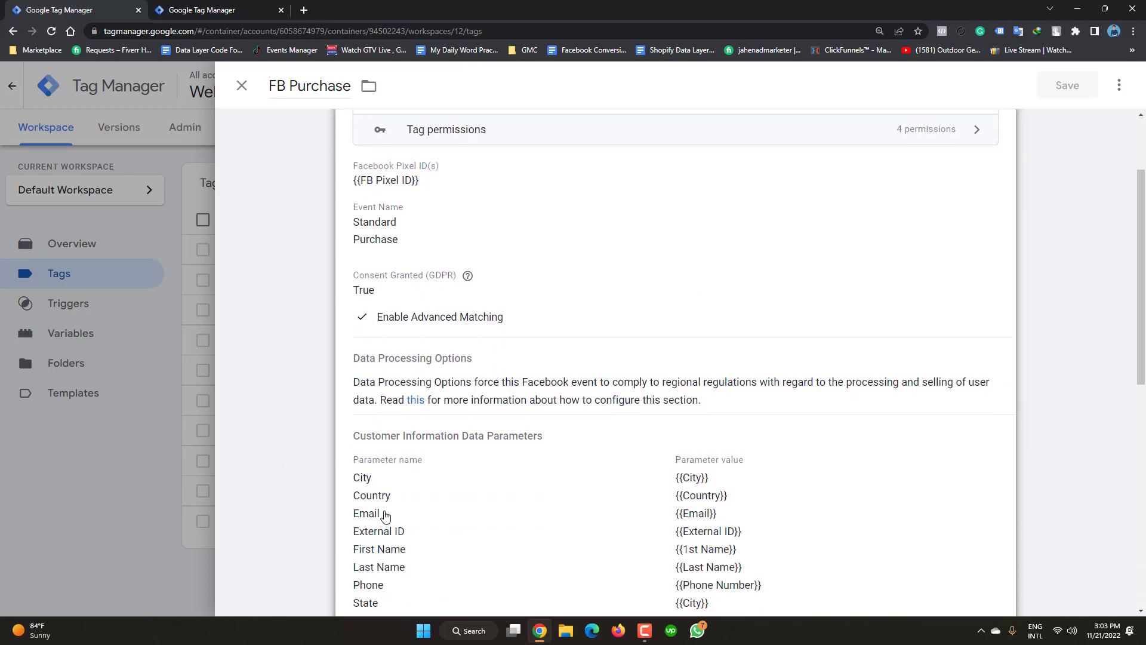
scroll(431, 485, "down", 2)
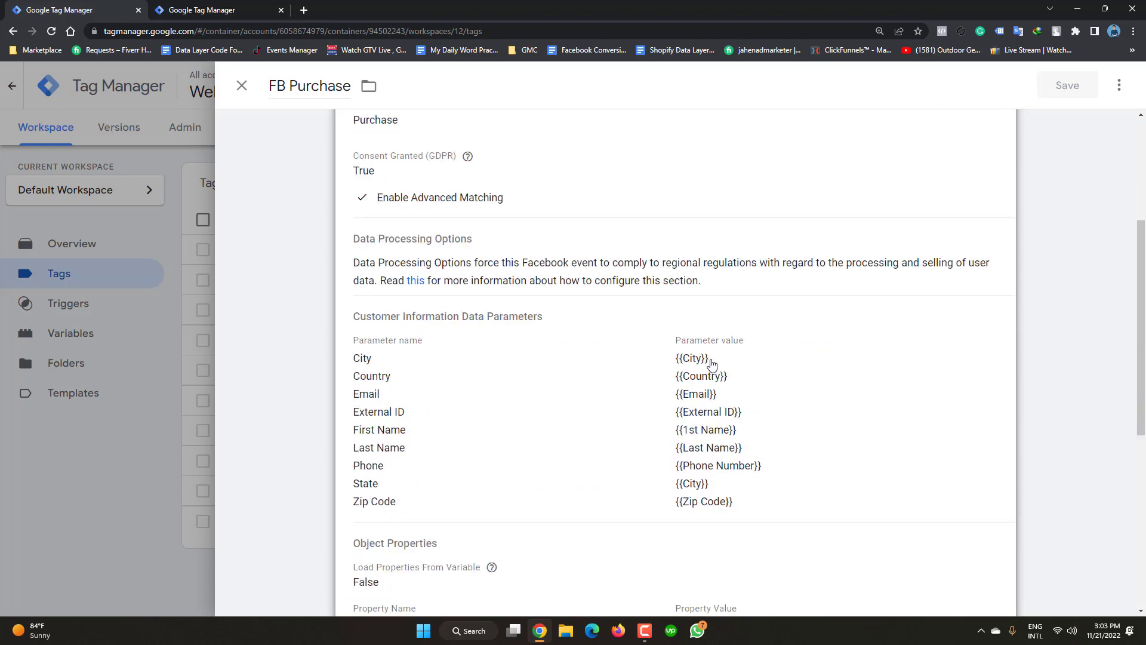
scroll(558, 464, "down", 2)
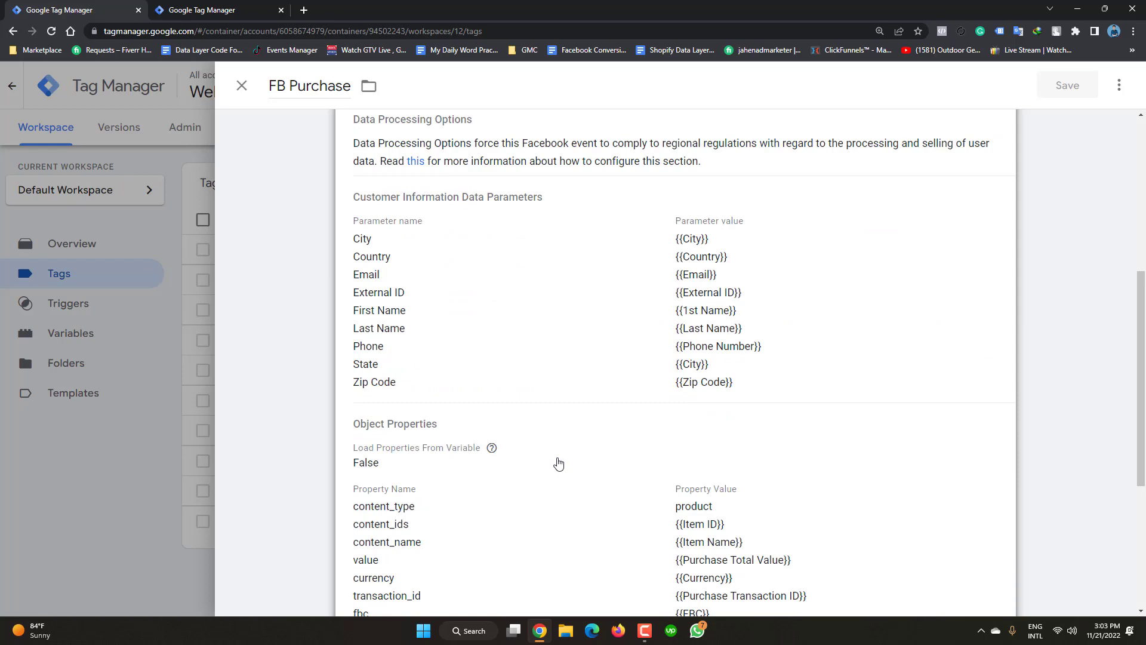
scroll(537, 466, "down", 2)
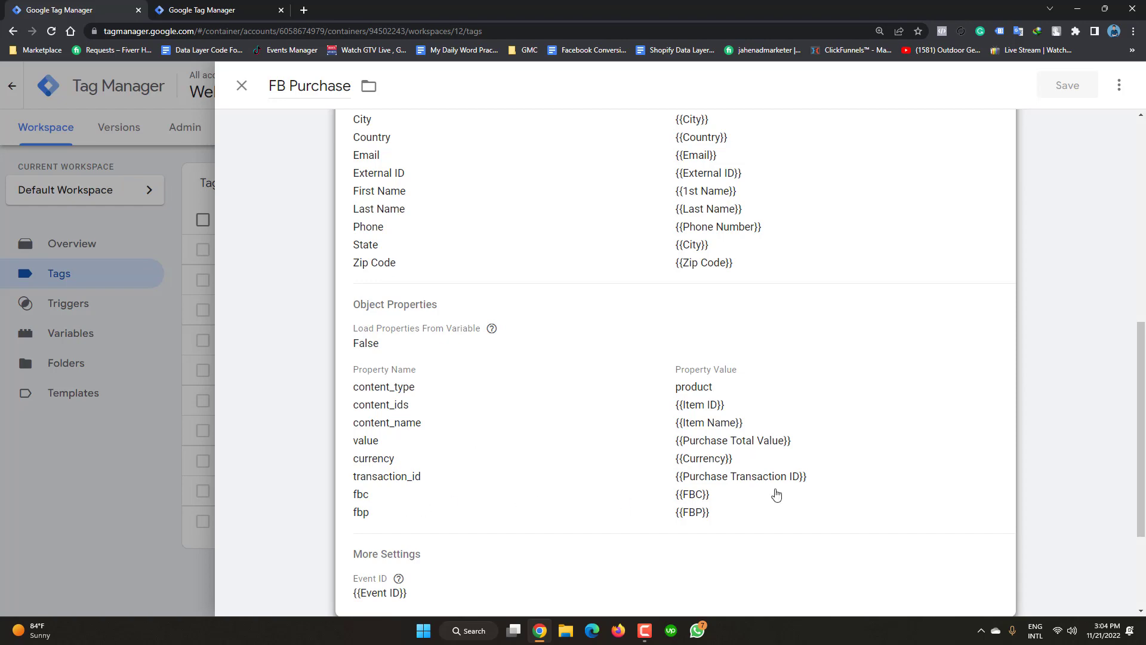
left_click(128, 509)
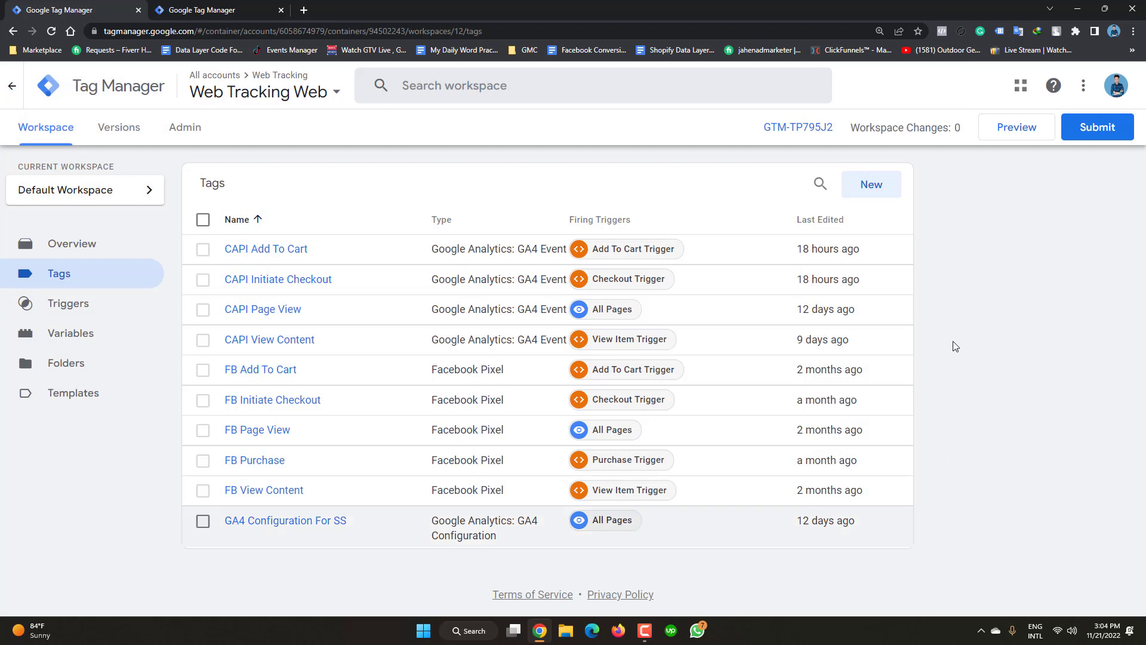
left_click(1011, 137)
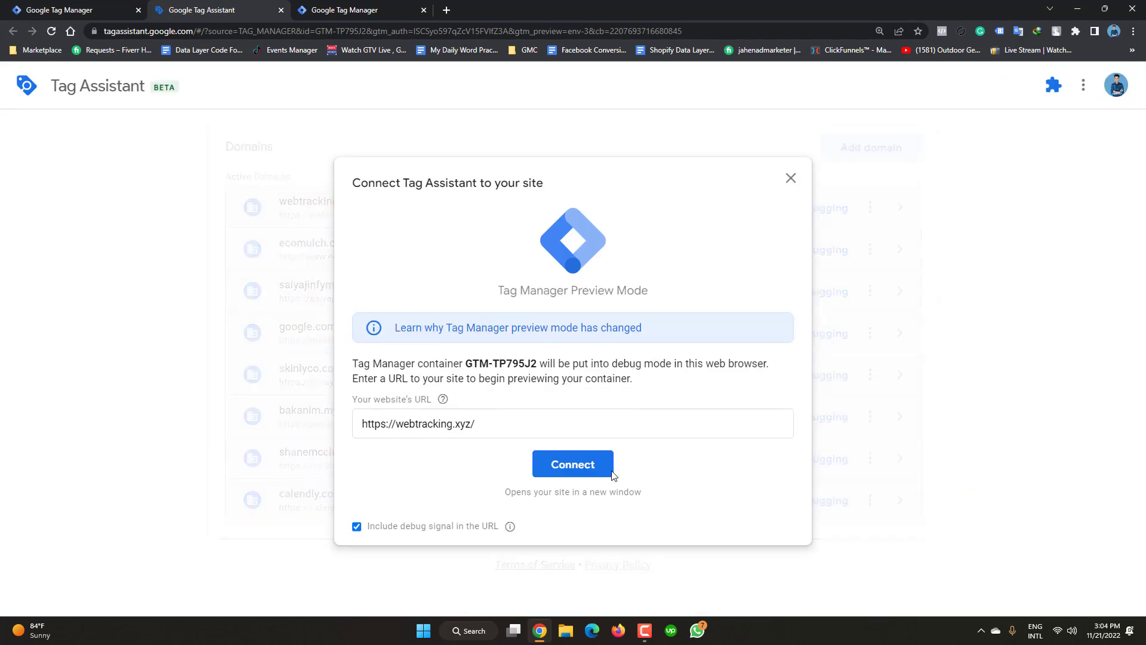
left_click(576, 464)
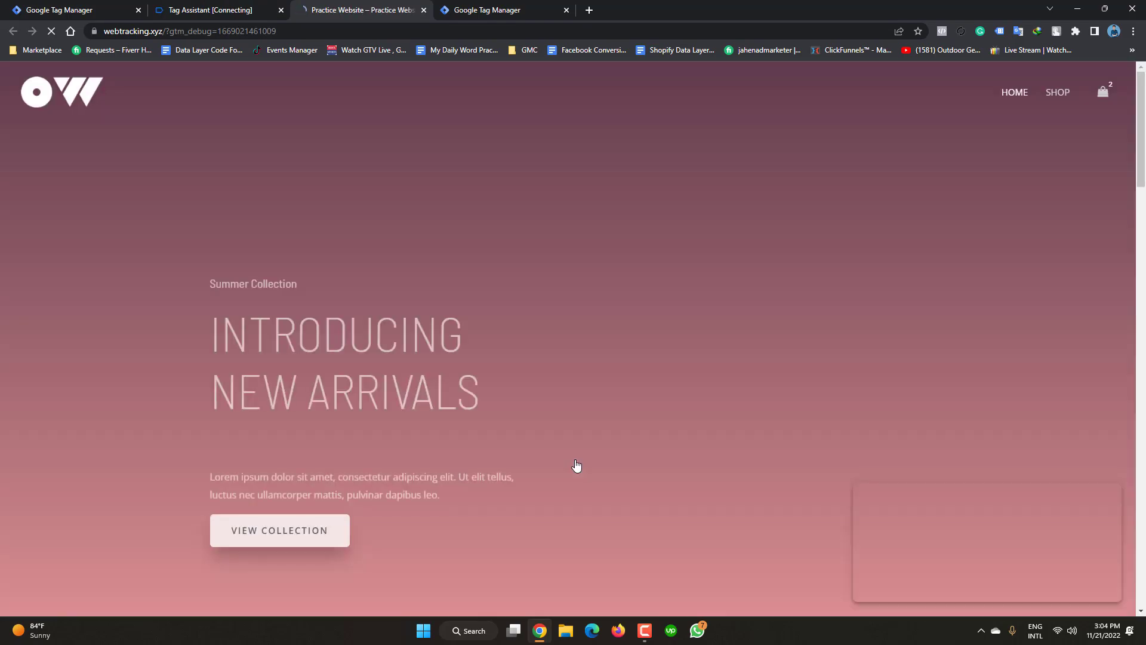
- Go to checkout from the mini-cart and autofill the billing name and address
mouse_move(1105, 95)
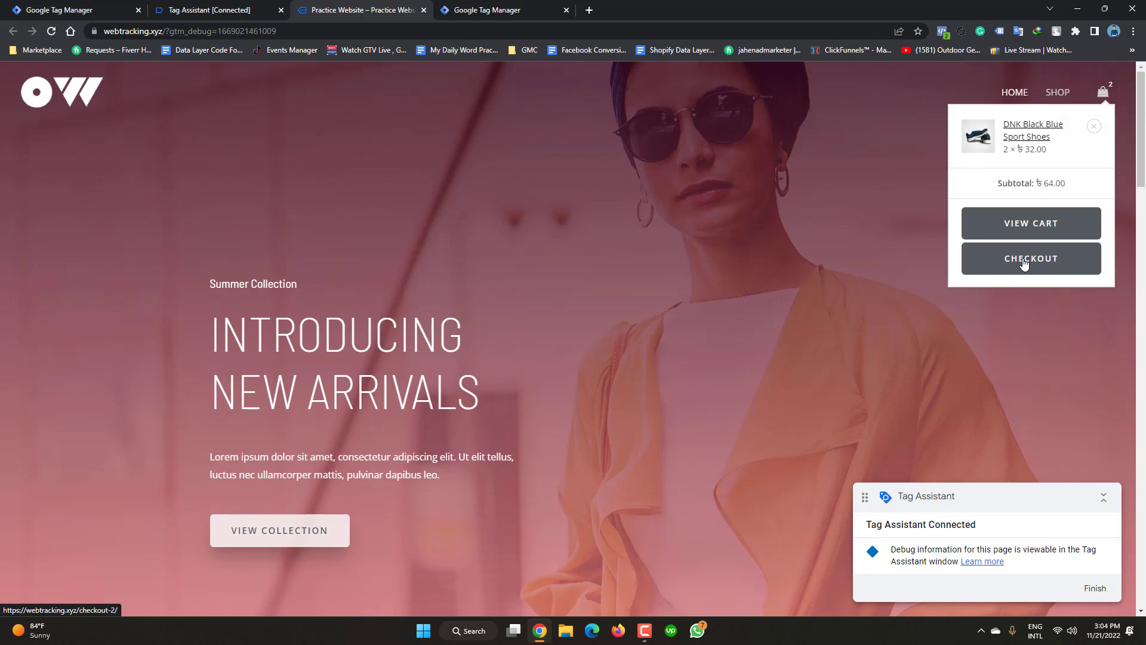
left_click(1024, 264)
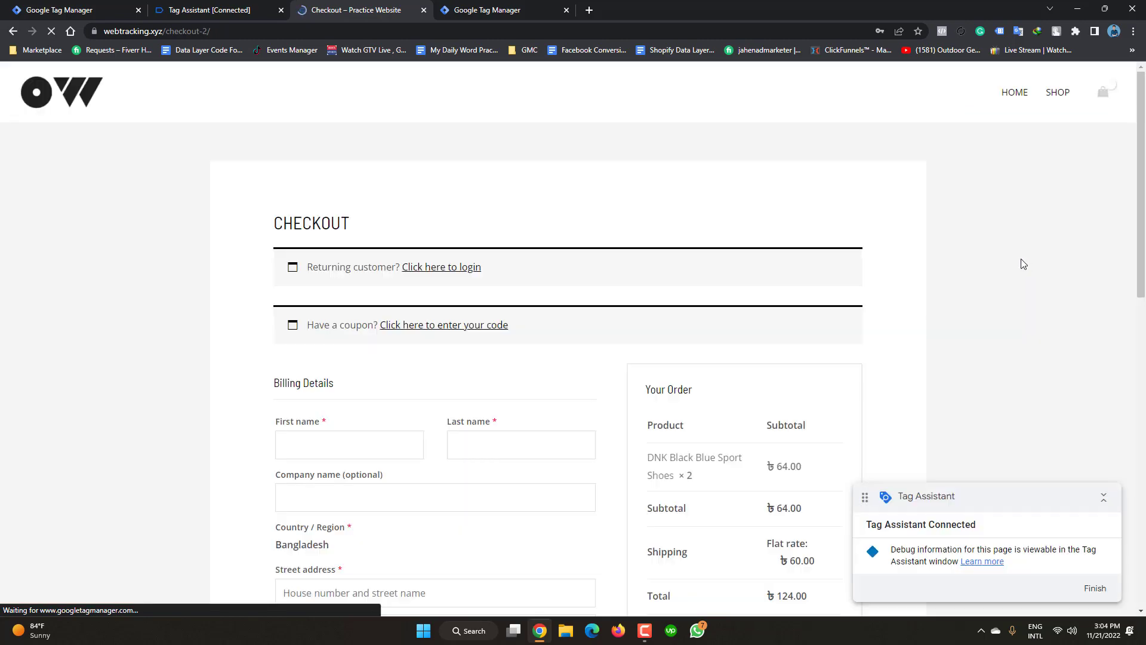
scroll(1021, 264, "down", 2)
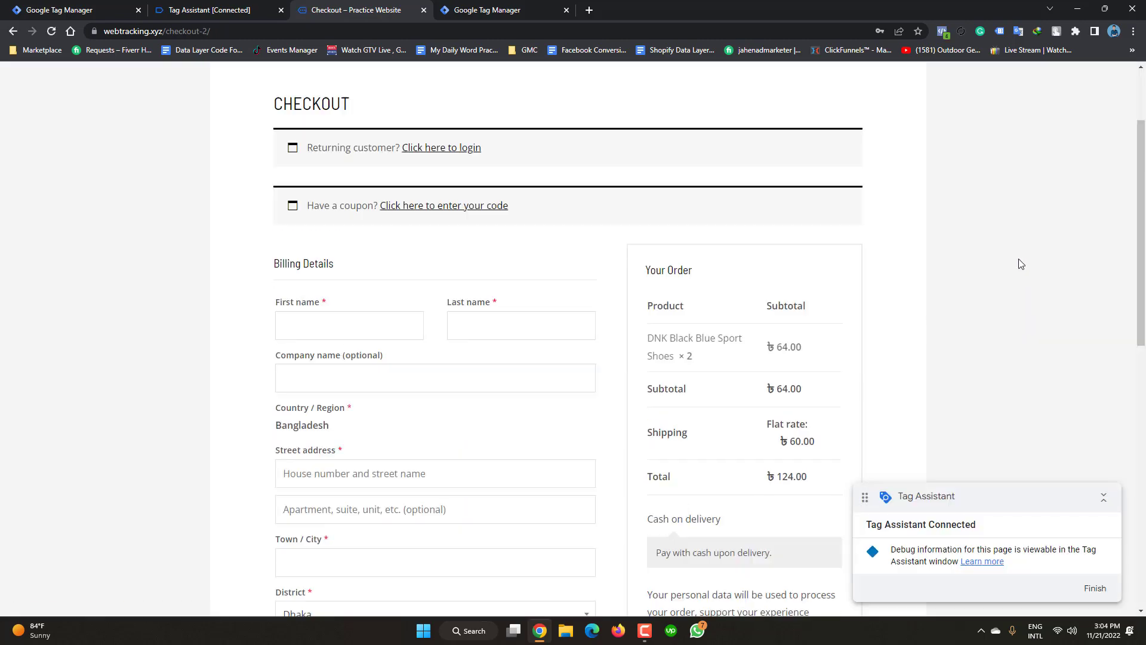
scroll(1021, 264, "down", 2)
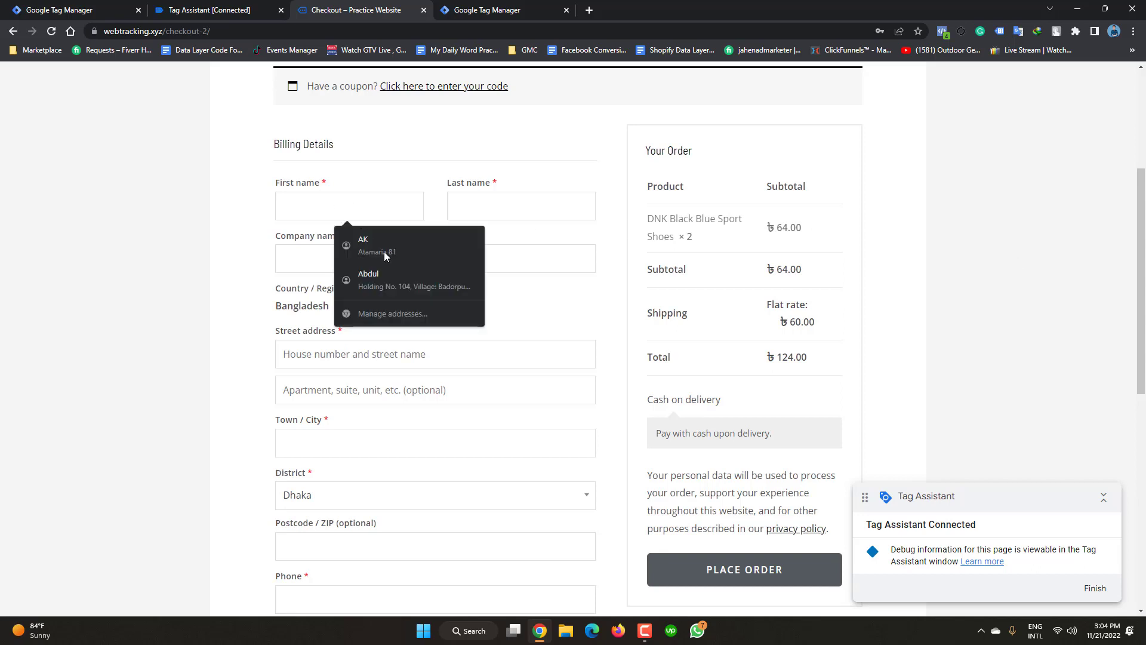
left_click(384, 252)
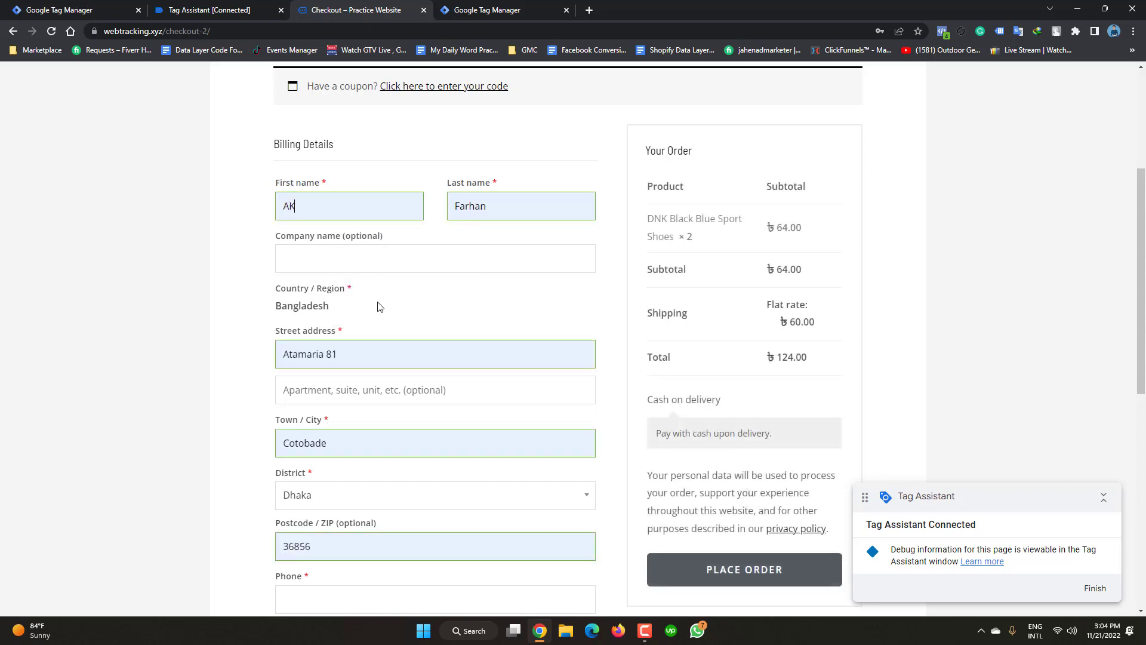
scroll(380, 301, "down", 1)
scroll(380, 301, "down", 2)
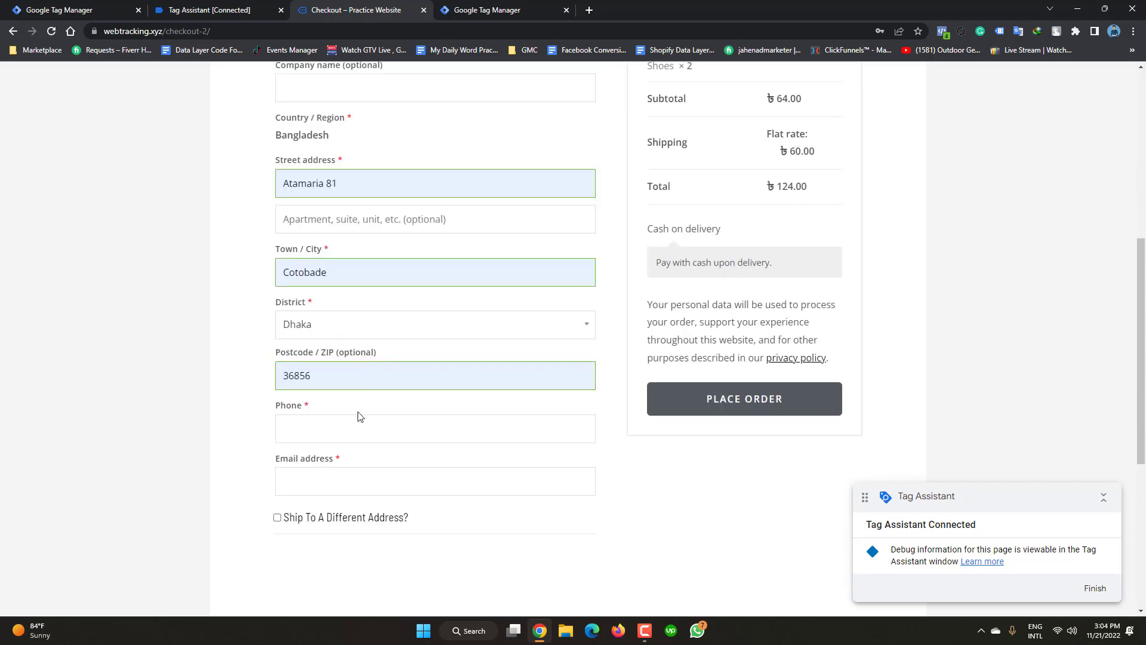
- Enter a test e-mail and phone number, place the order, and decline saving the address
left_click(322, 478)
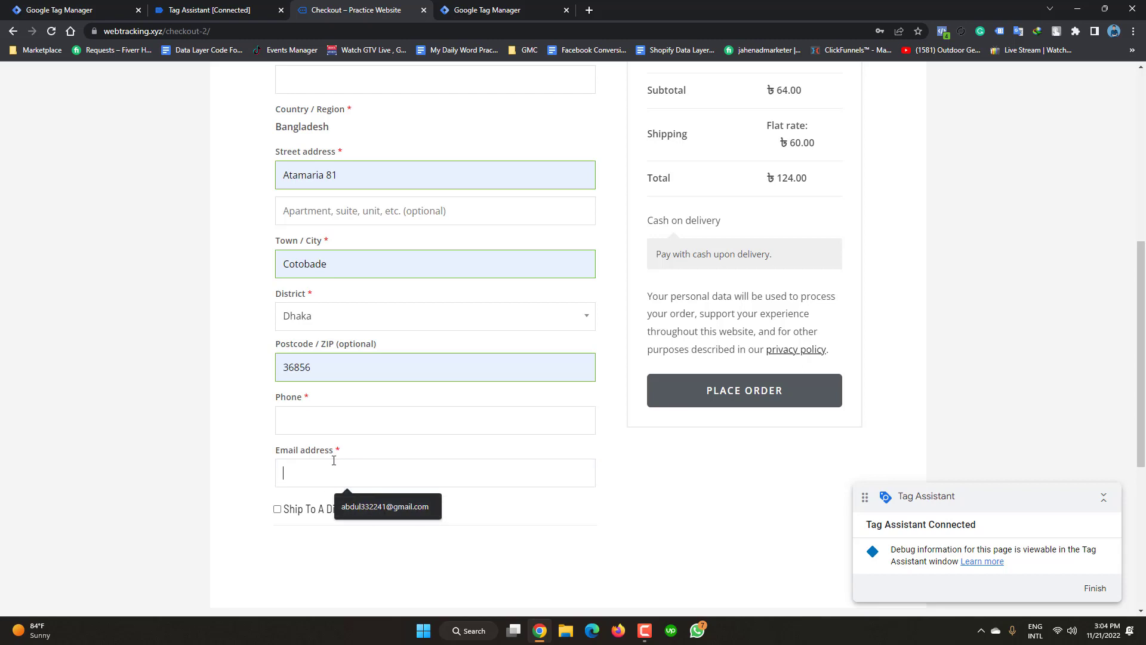
type("test")
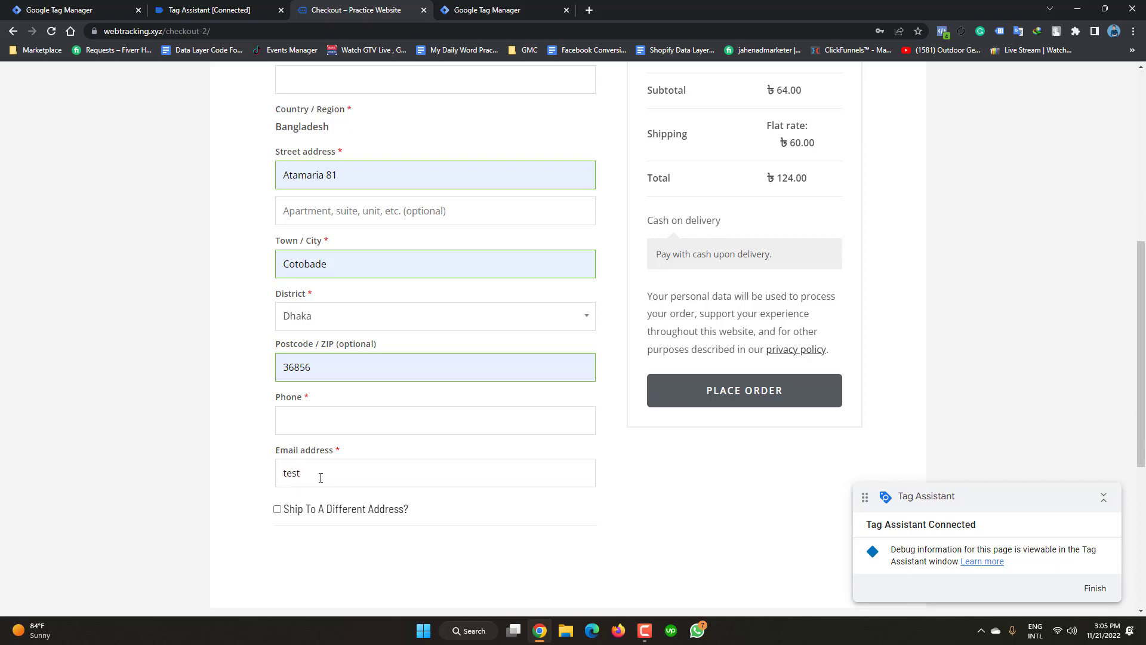
type("@gmail.com")
left_click(355, 420)
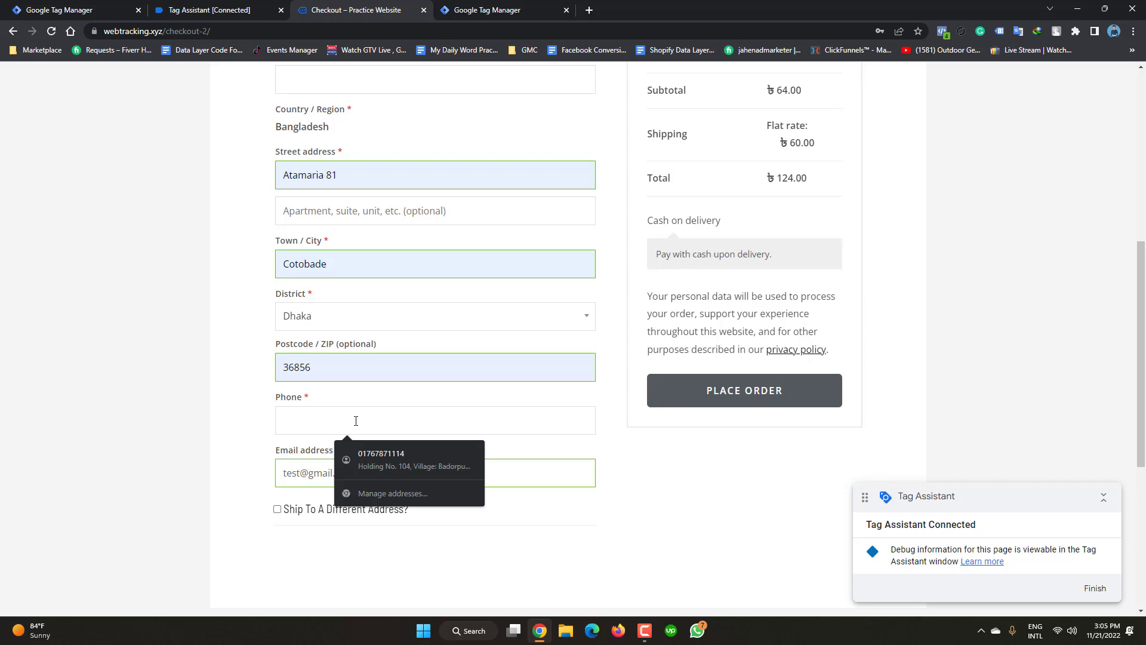
type("859025454")
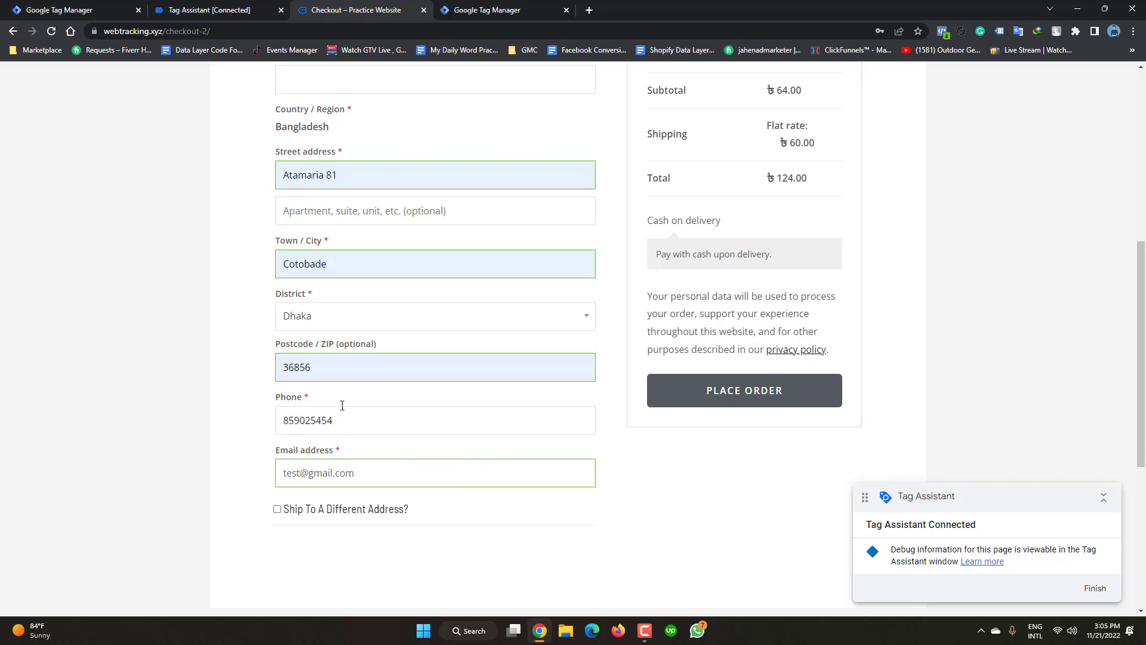
scroll(432, 392, "up", 3)
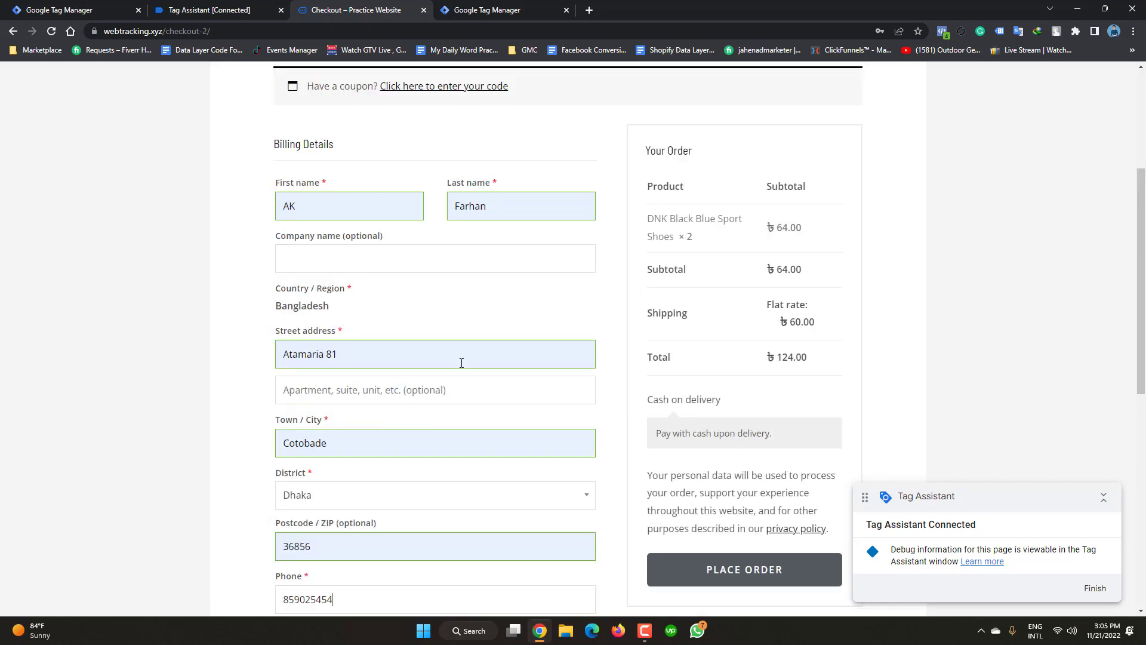
left_click(733, 575)
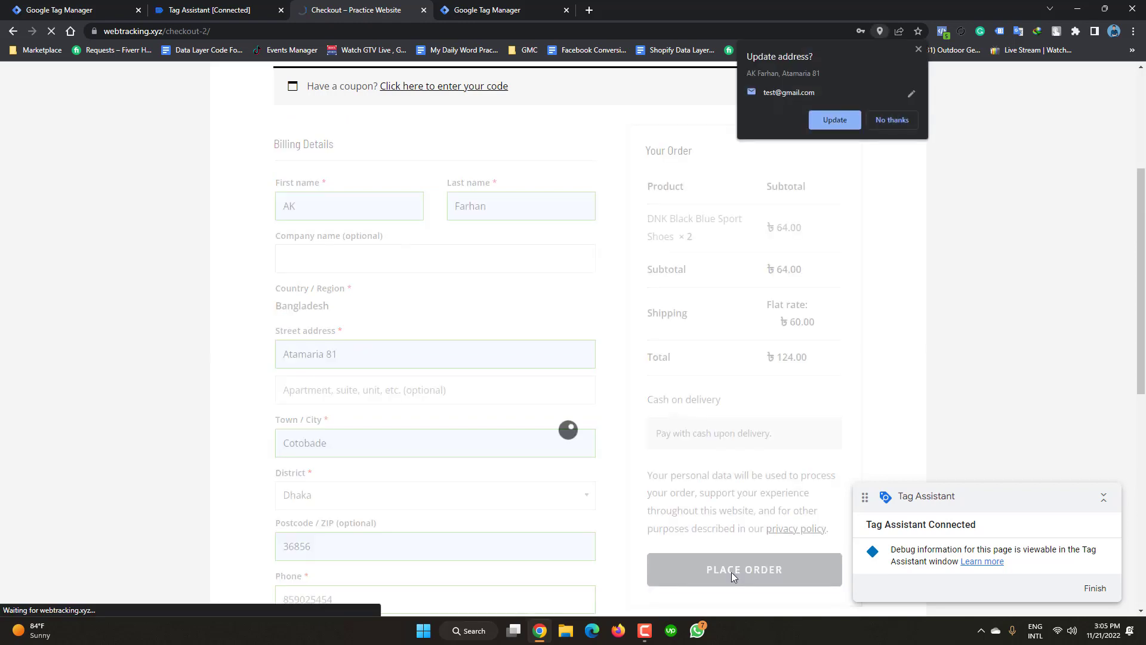
left_click(897, 121)
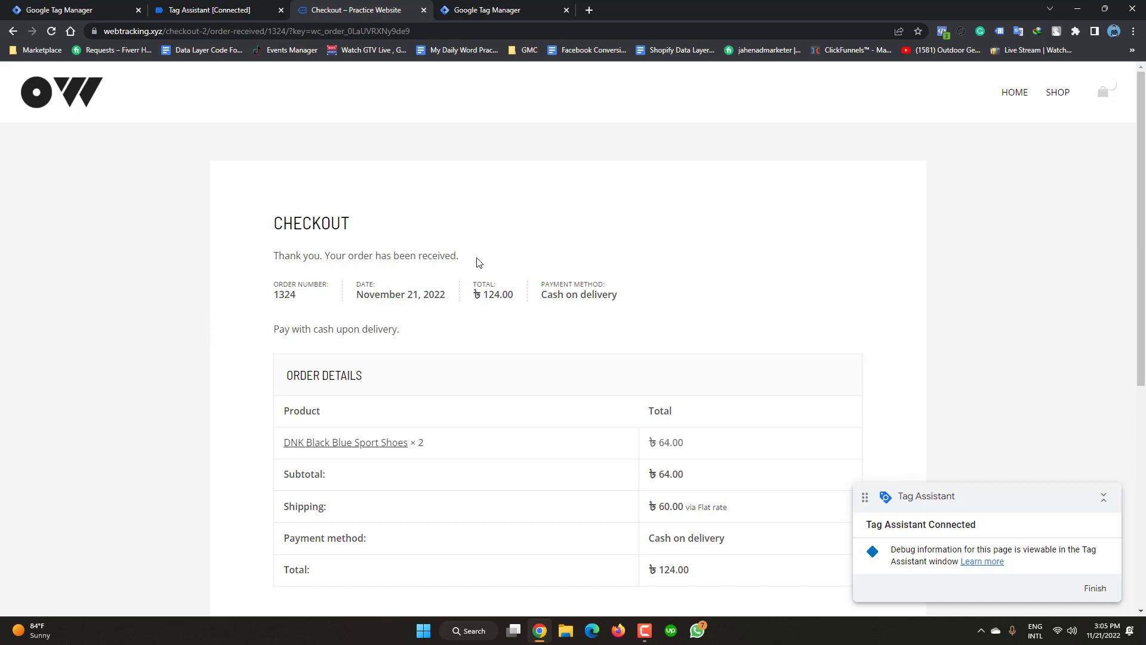
- Scroll the order confirmation showing the 124.00 total, then return to the Tag Assistant tab
scroll(475, 264, "down", 1)
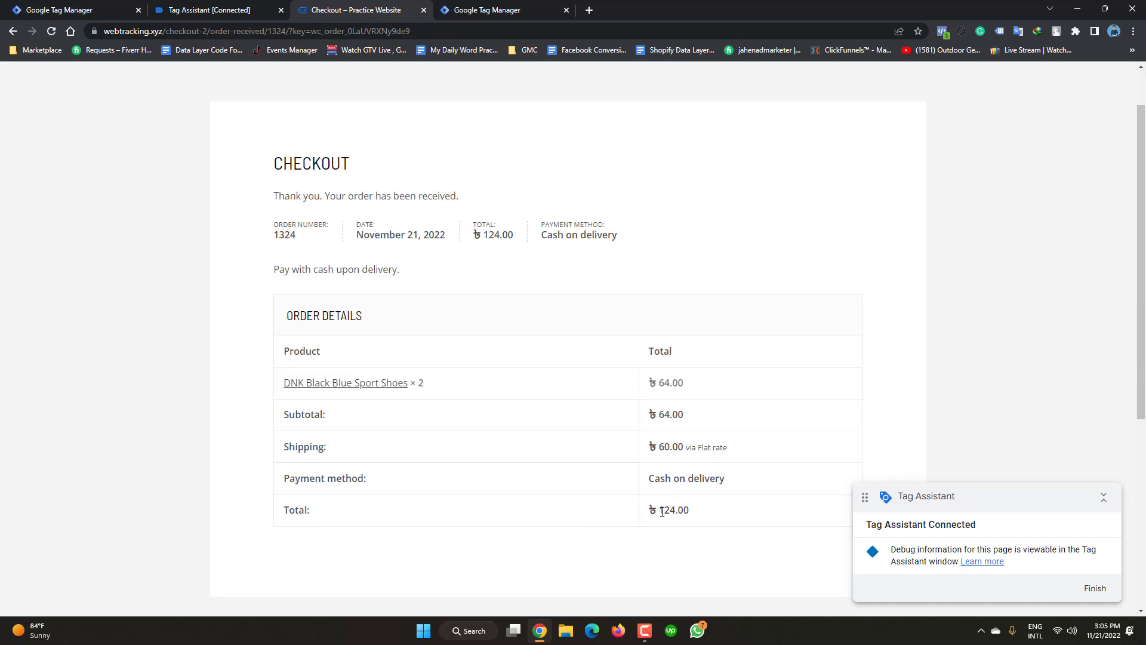
left_click(215, 6)
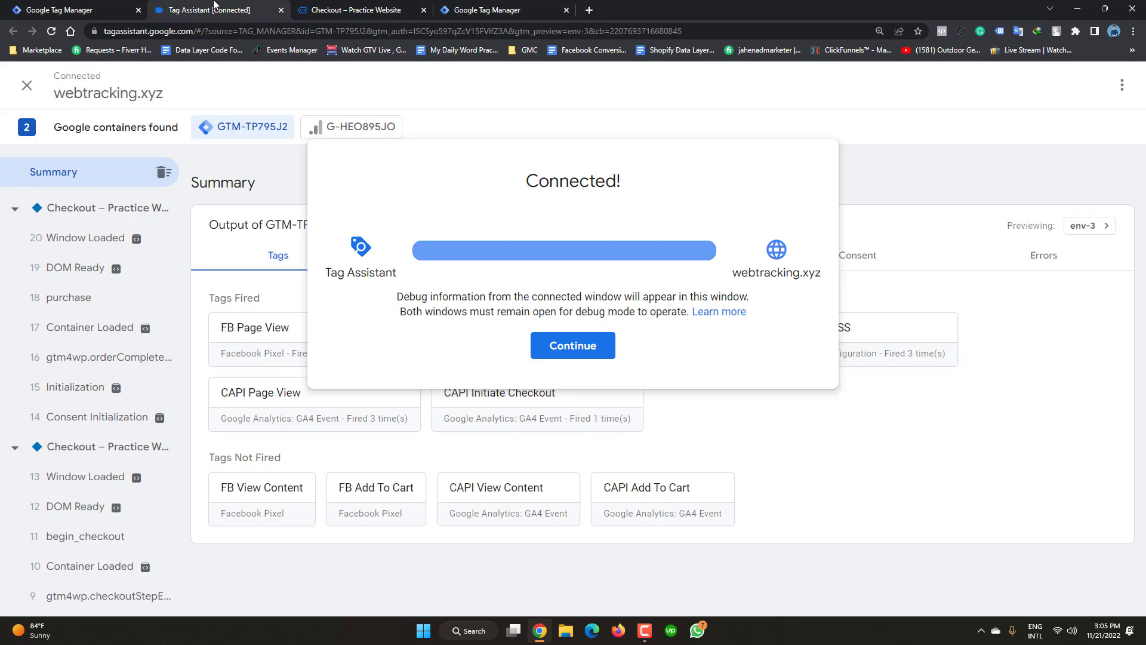
- Dismiss the Connected! notice and select the purchase event to see FB Purchase fired once
left_click(582, 350)
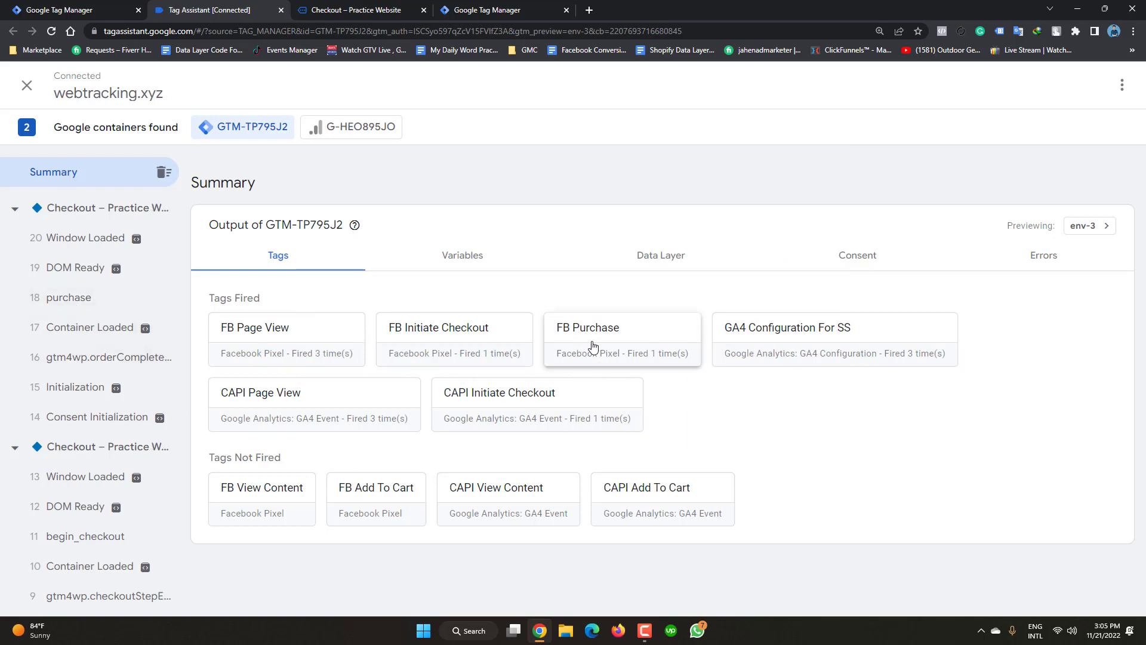
left_click(63, 304)
- View the purchase event's Data Layer: transaction 1324, value 124 BDT, two sport shoes
left_click(639, 340)
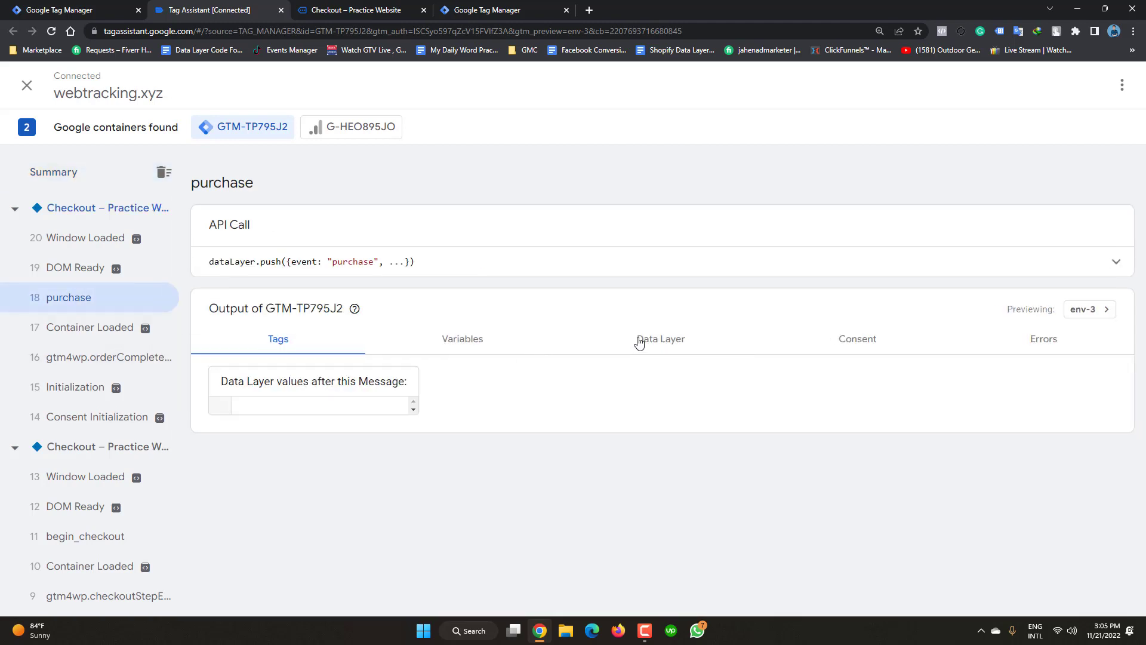
scroll(455, 471, "down", 5)
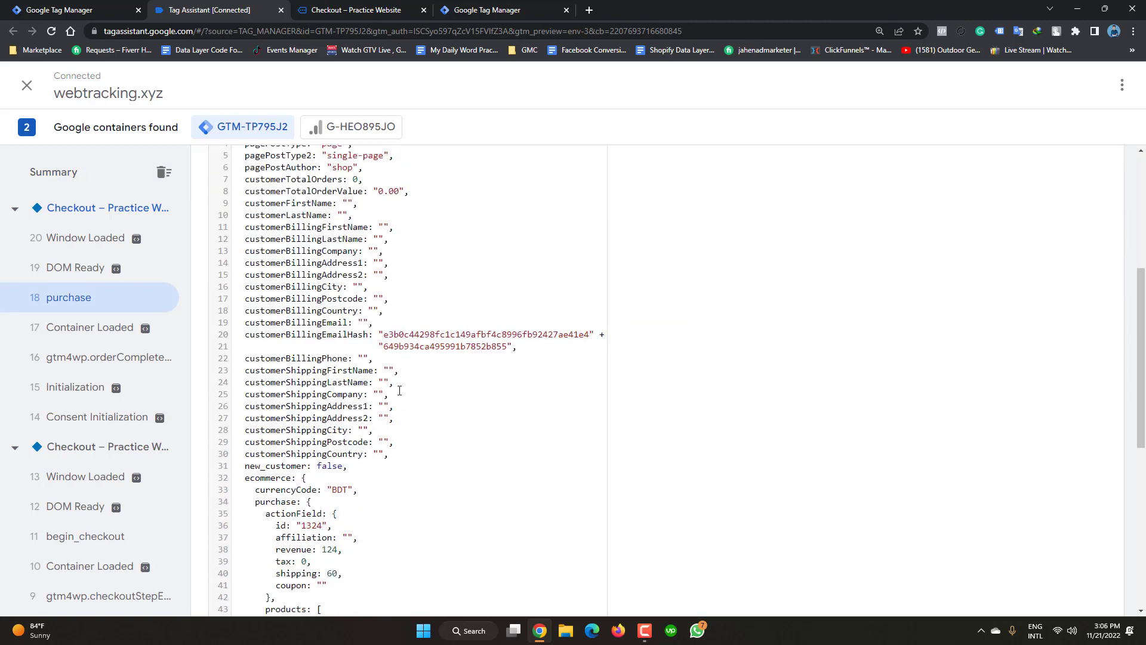
scroll(358, 412, "up", 2)
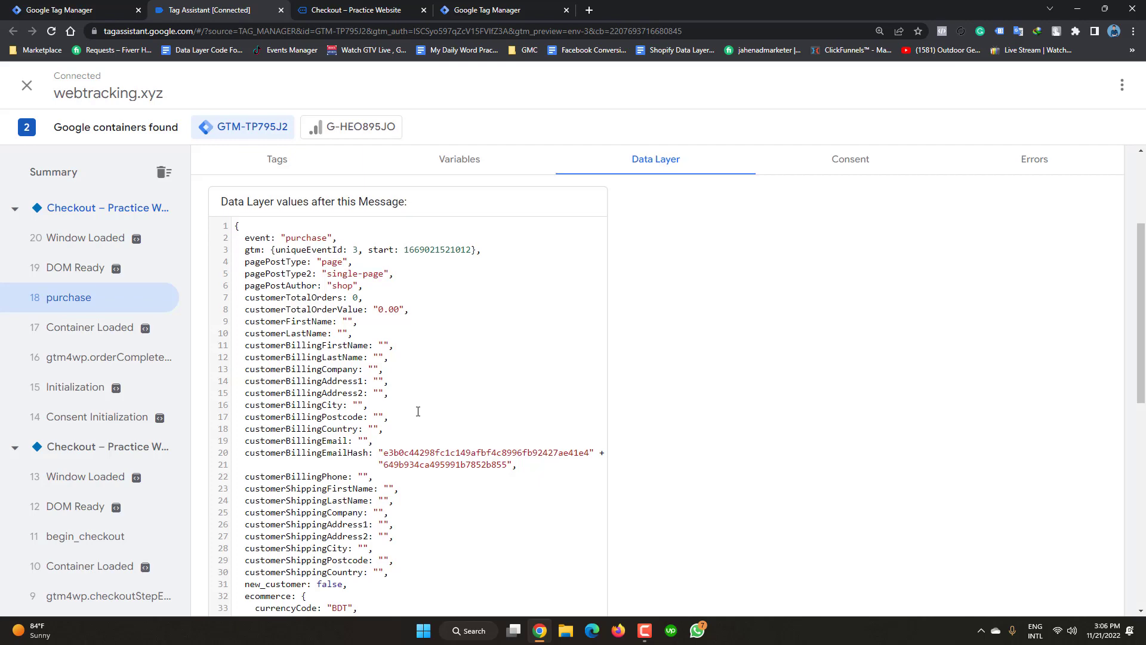
scroll(418, 411, "down", 2)
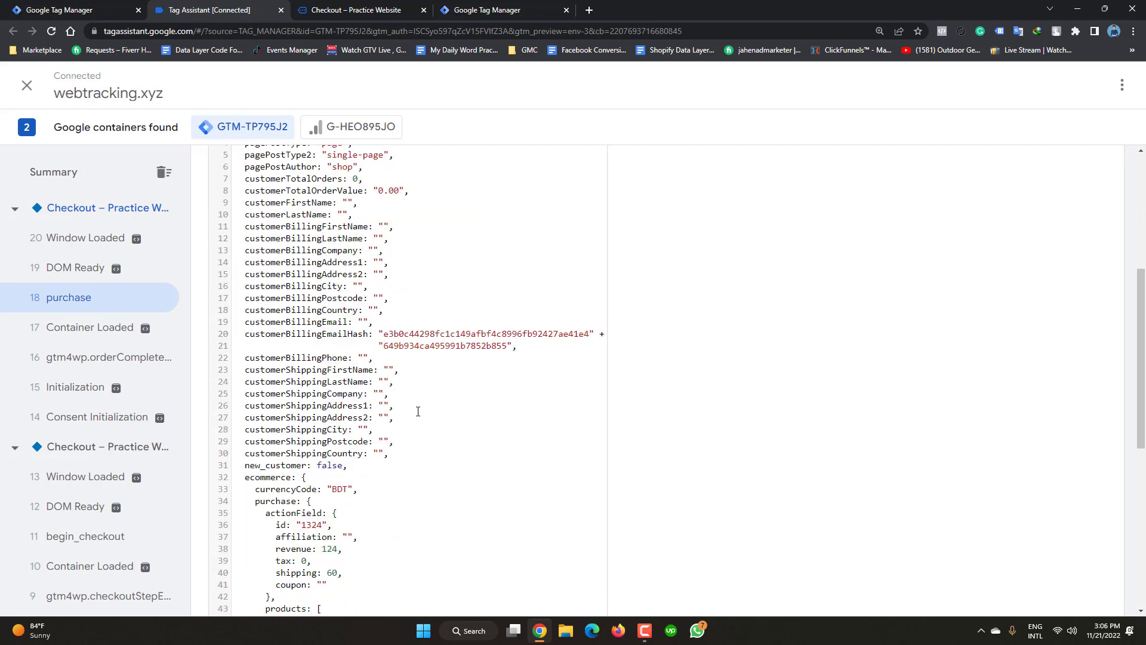
scroll(418, 411, "down", 2)
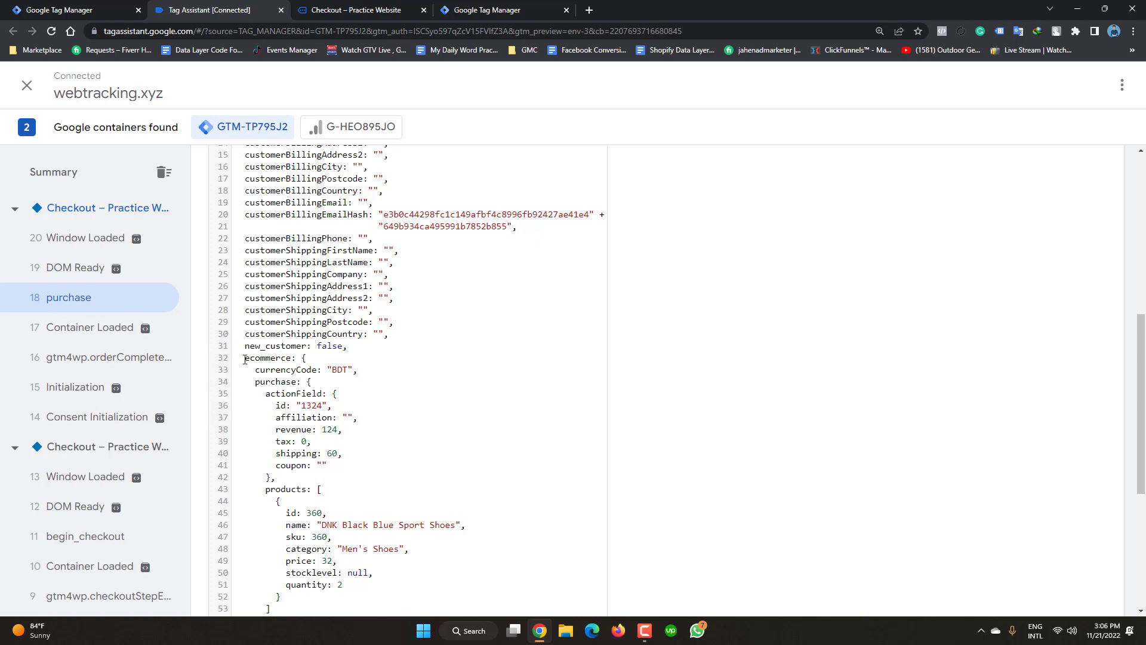
scroll(244, 359, "down", 1)
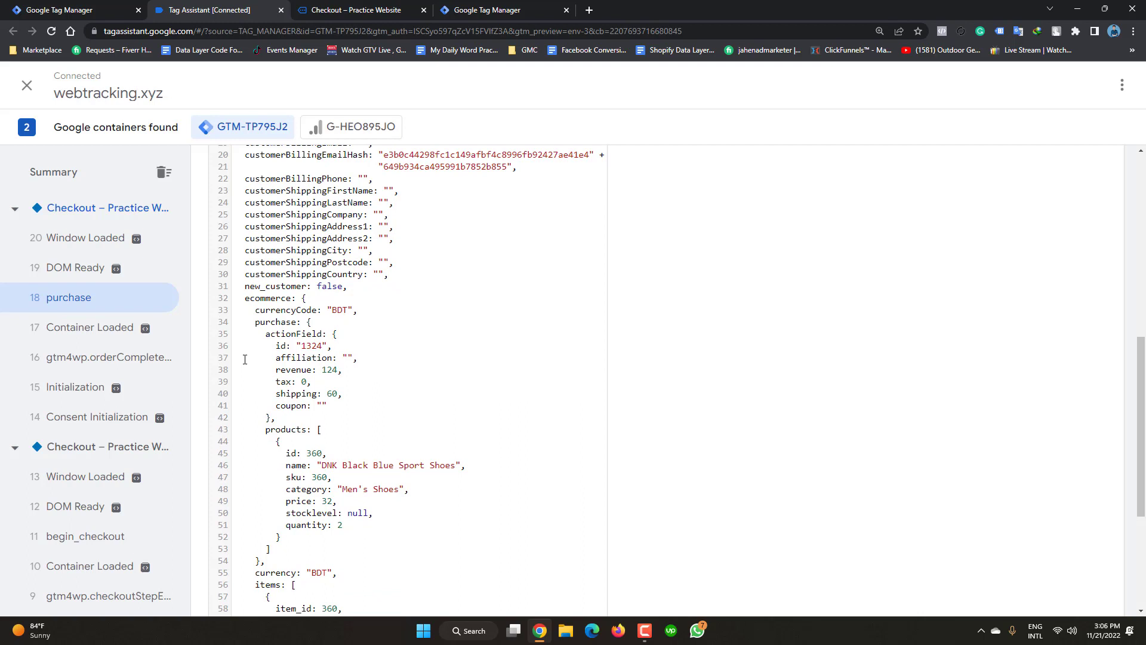
scroll(248, 307, "down", 1)
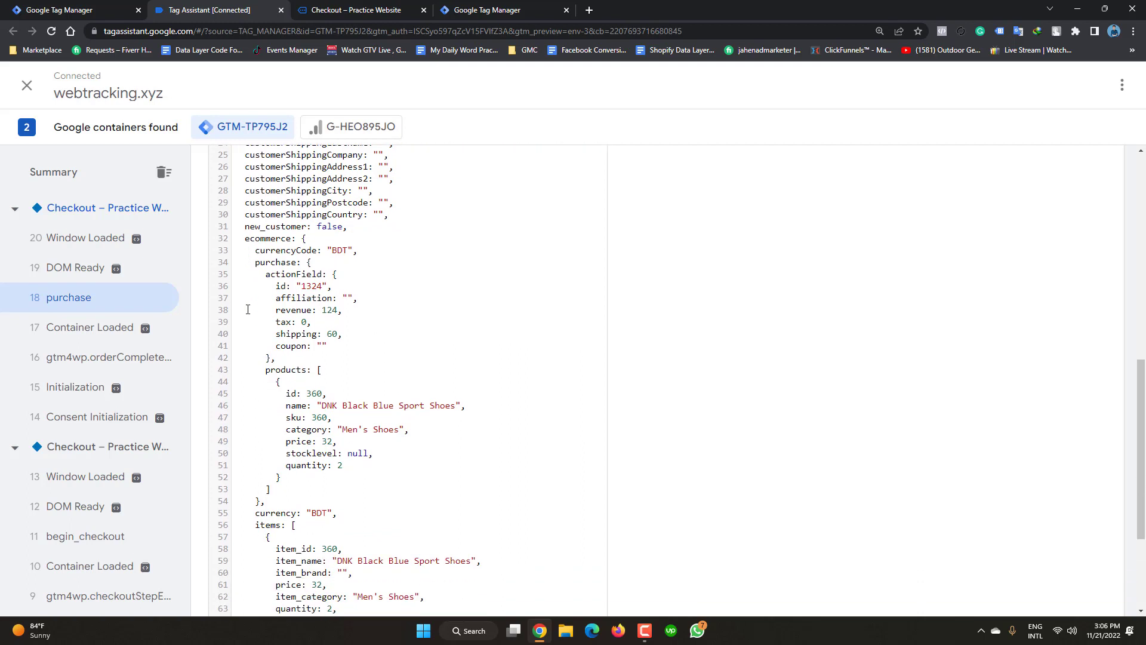
scroll(247, 309, "down", 1)
scroll(248, 309, "down", 2)
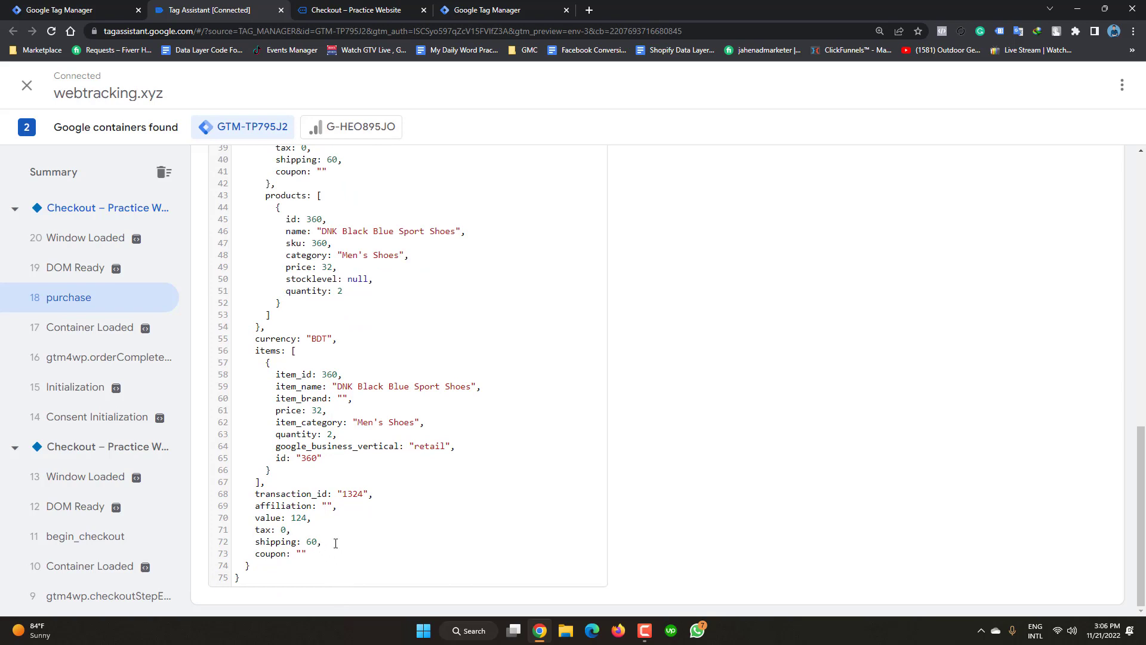
scroll(336, 543, "up", 3)
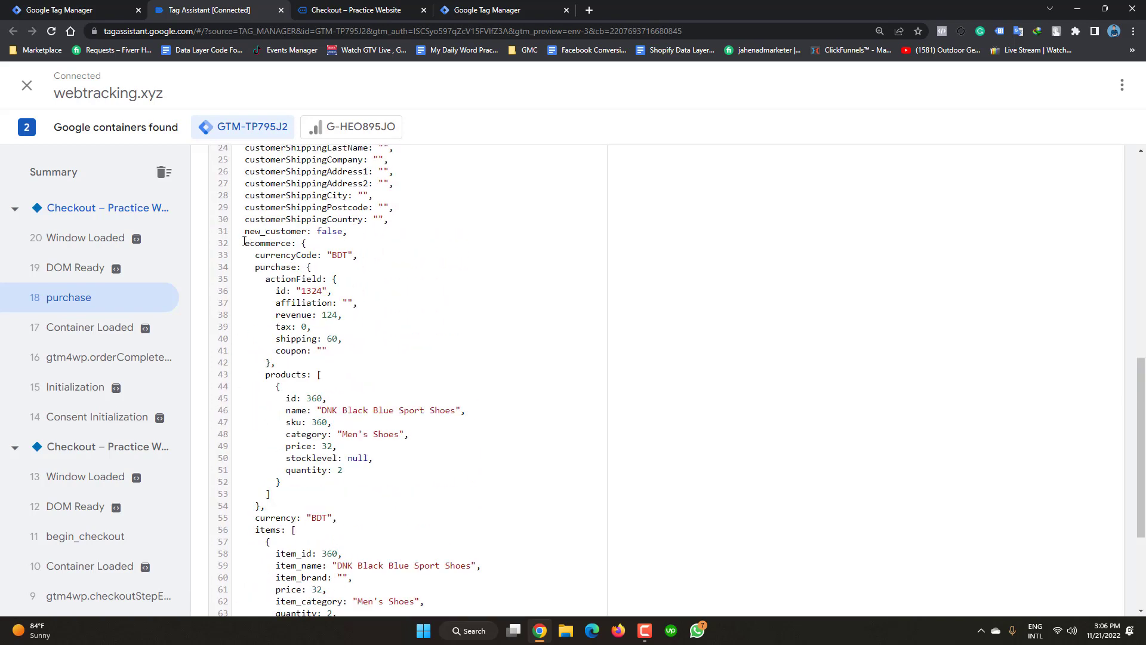
- Copy the data layer text from 'ecommerce: {' through the transaction details
left_click_drag(245, 243, 304, 565)
right_click(374, 316)
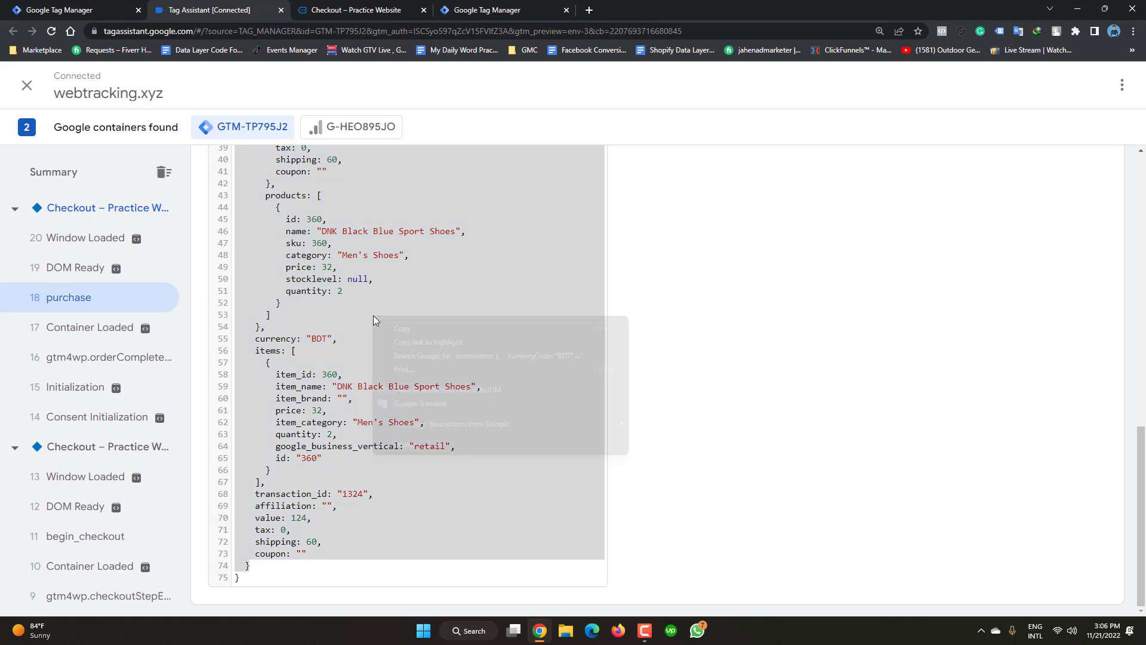
left_click(403, 329)
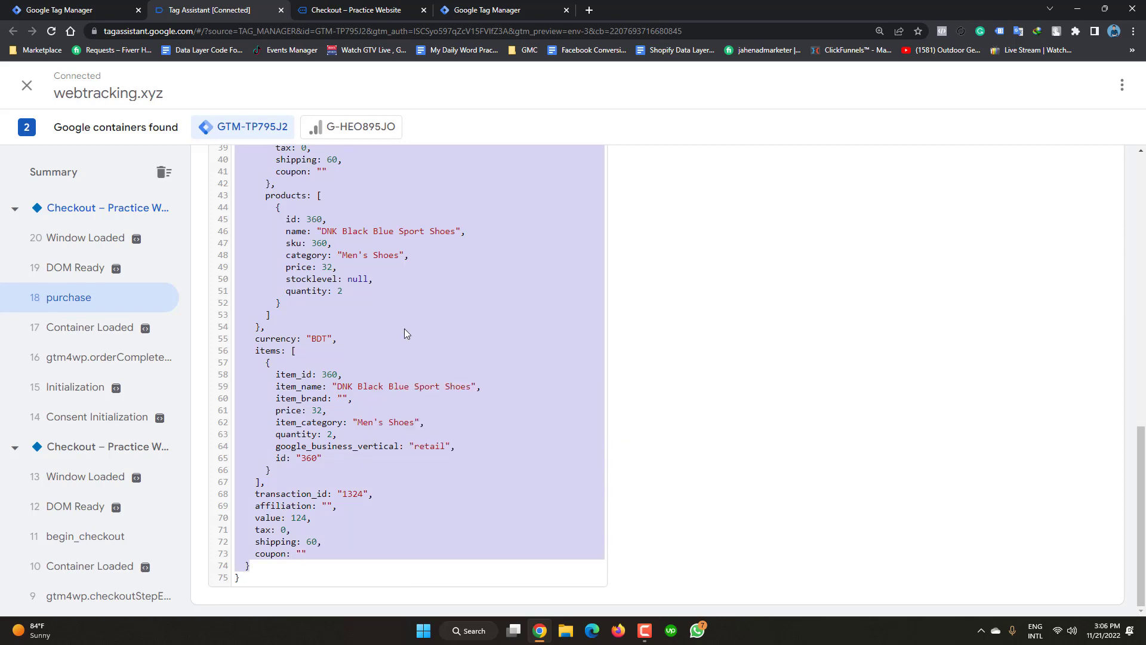
- Launch Notepad++ from the Start menu's recent list to open new 2.txt
left_click(421, 634)
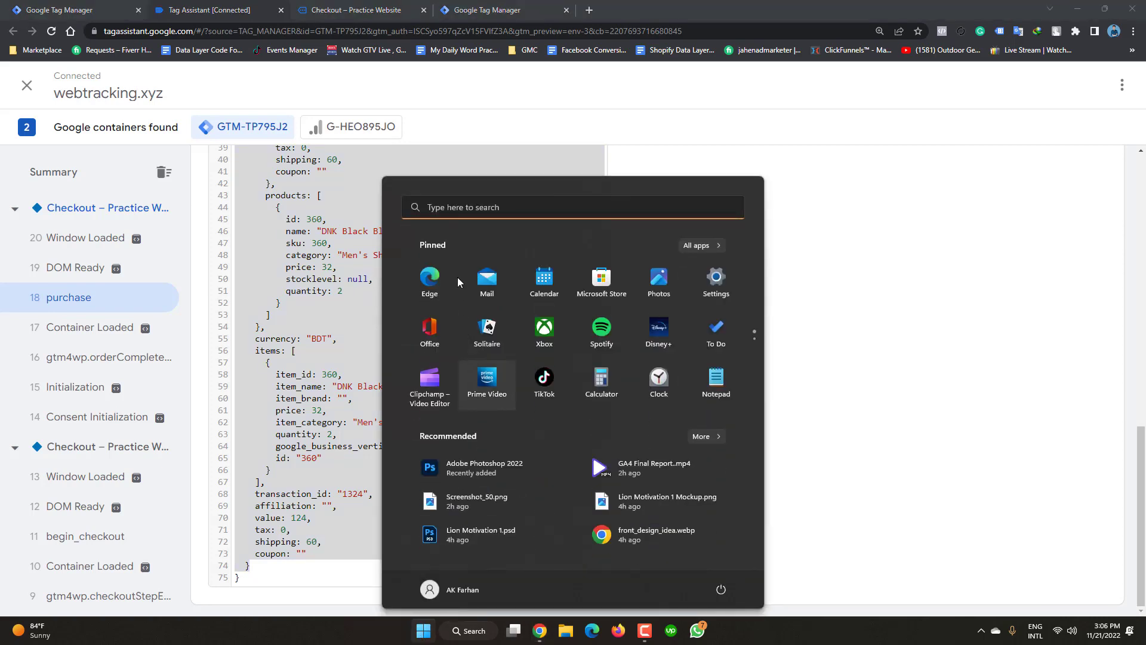
left_click(473, 210)
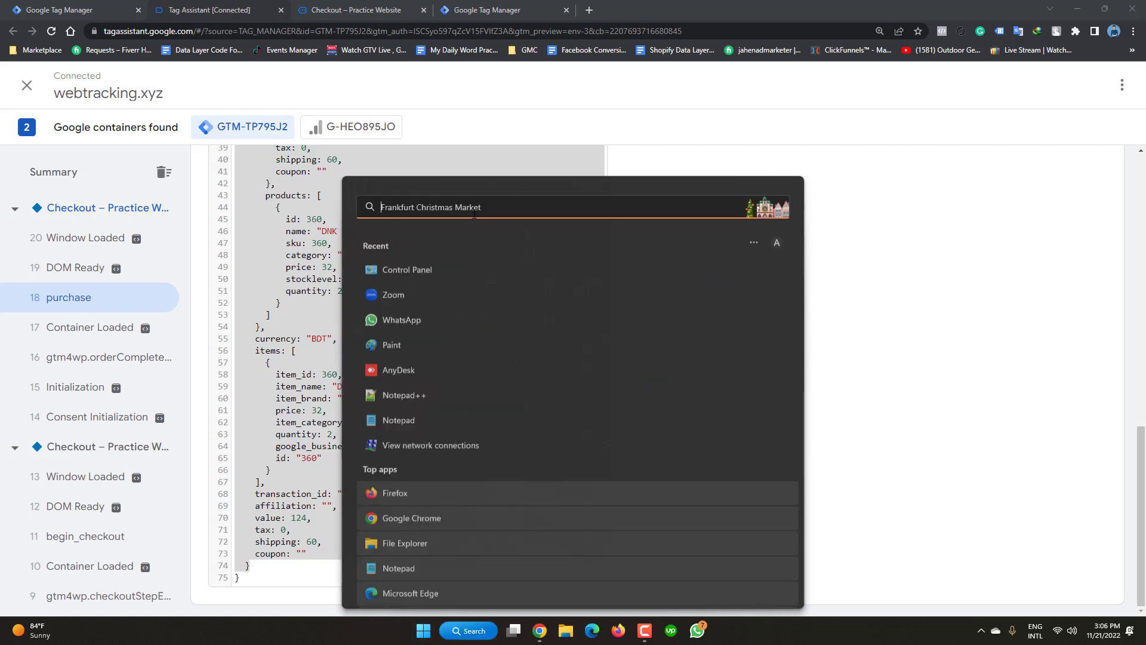
left_click(406, 401)
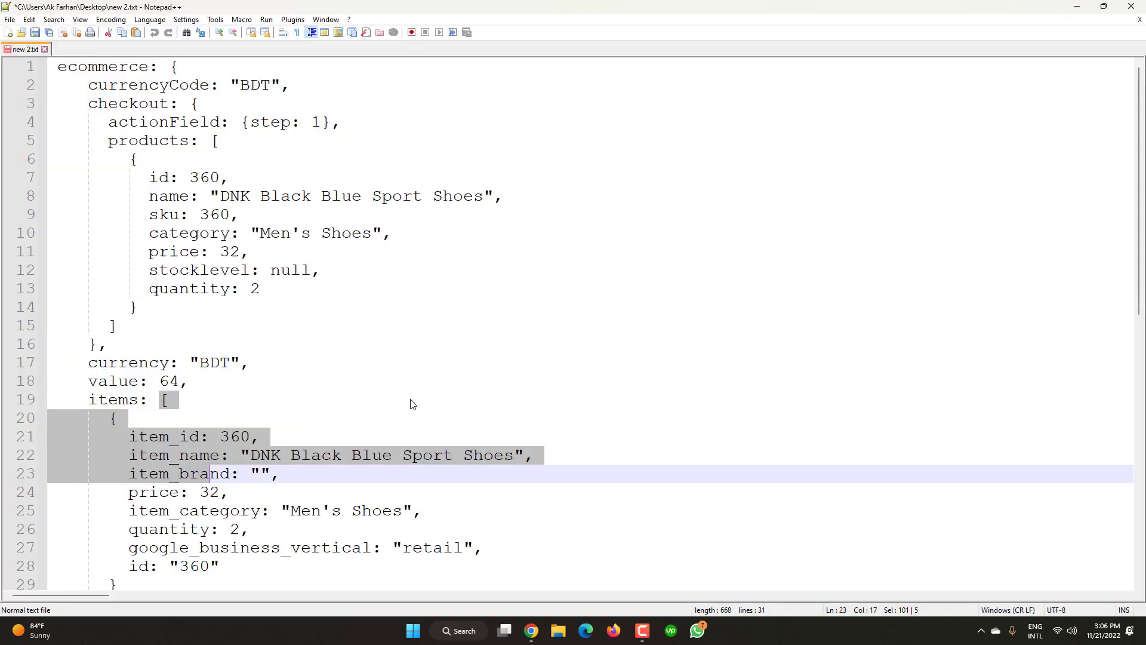
- Replace all of new 2.txt's old checkout data with the copied purchase data
left_click(335, 342)
key("ctrl+a")
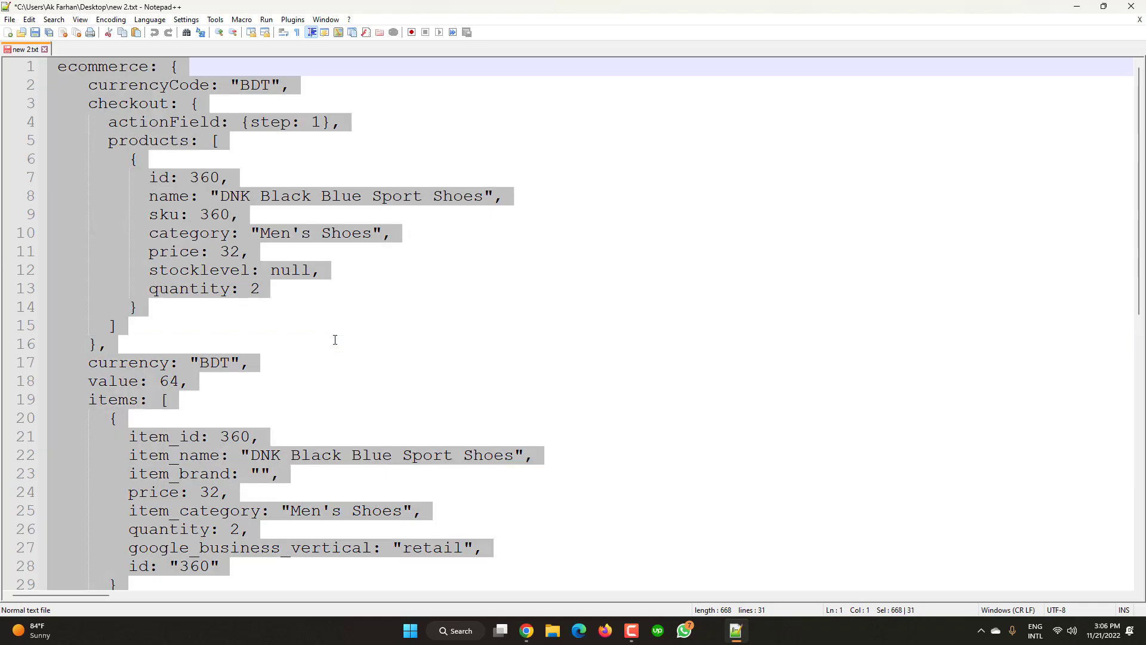
key("ctrl+v")
scroll(337, 356, "up", 5)
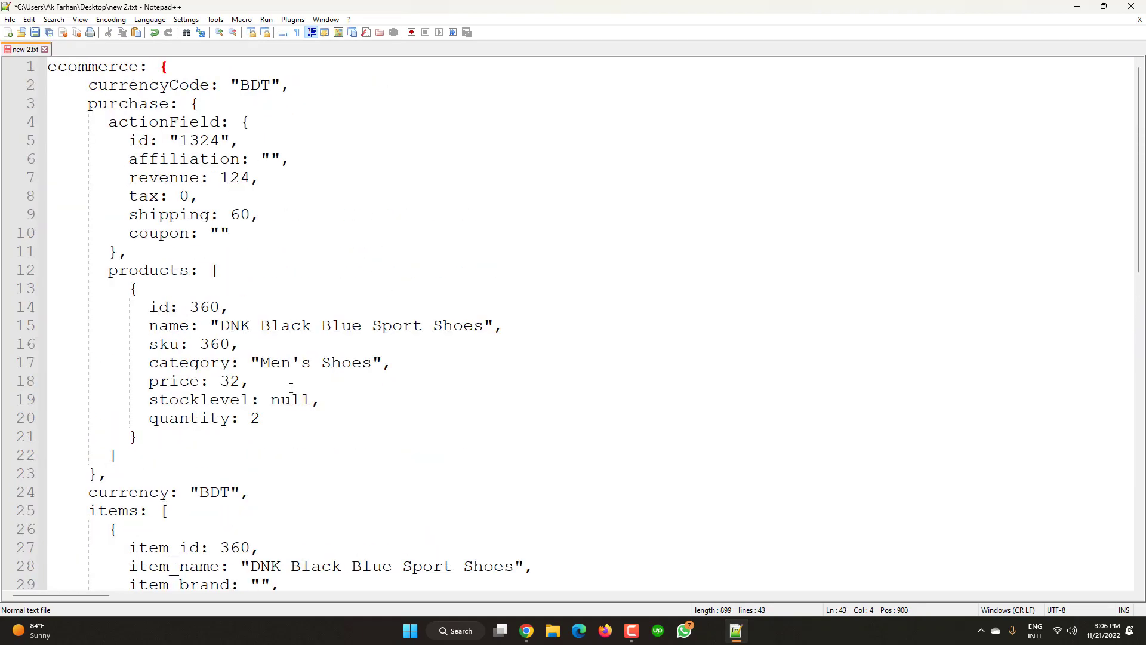
- Review the pasted products entries on lines 12–19 and the item's price: 32 line
left_click(257, 265)
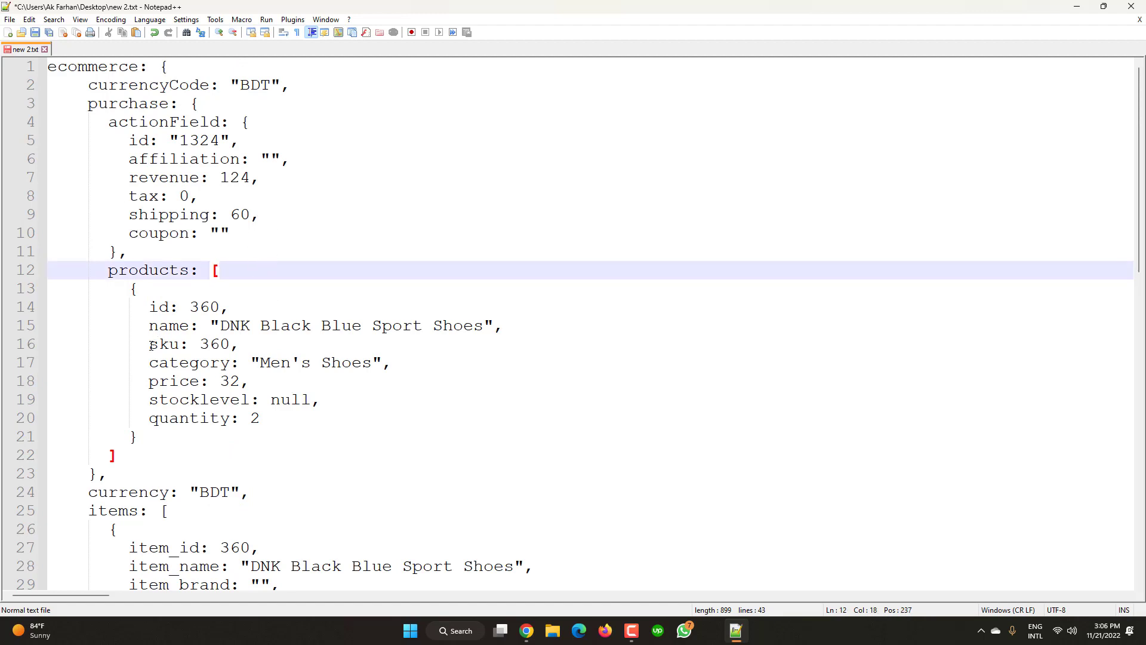
left_click(106, 270)
left_click(290, 400, "shift")
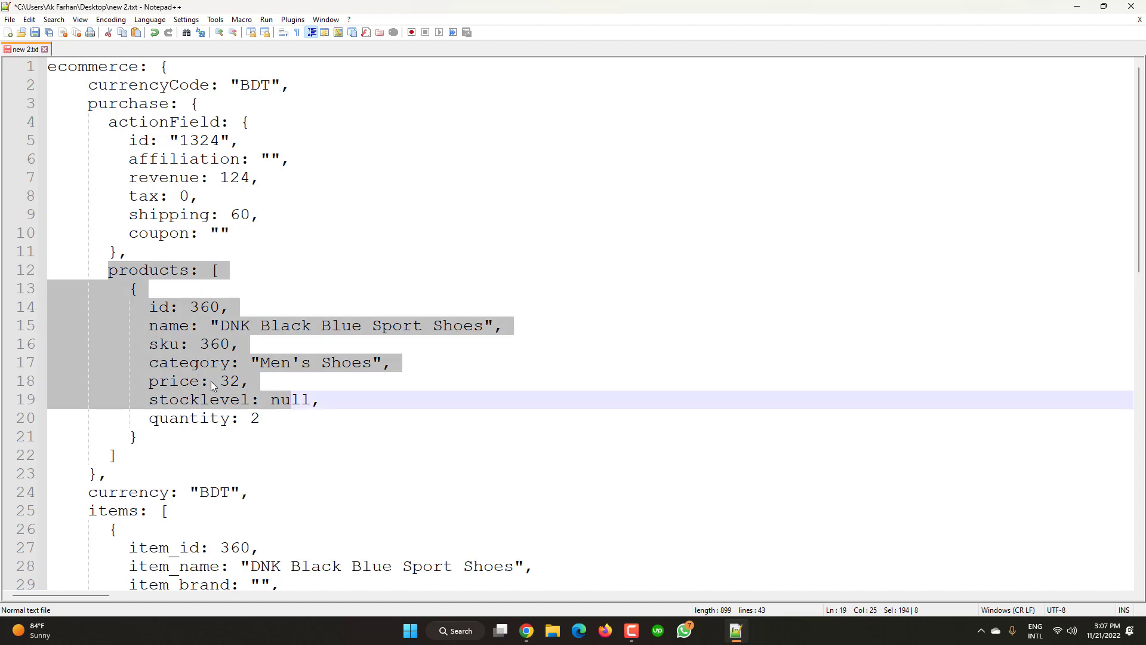
scroll(210, 382, "down", 3)
left_click(188, 348)
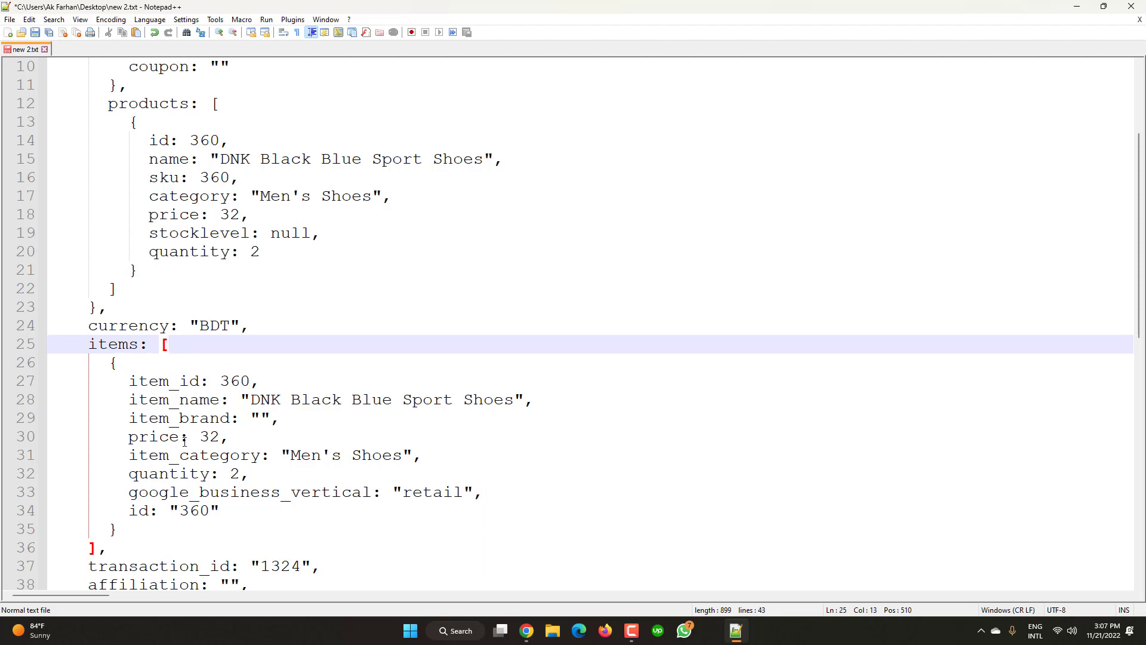
left_click_drag(230, 436, 124, 436)
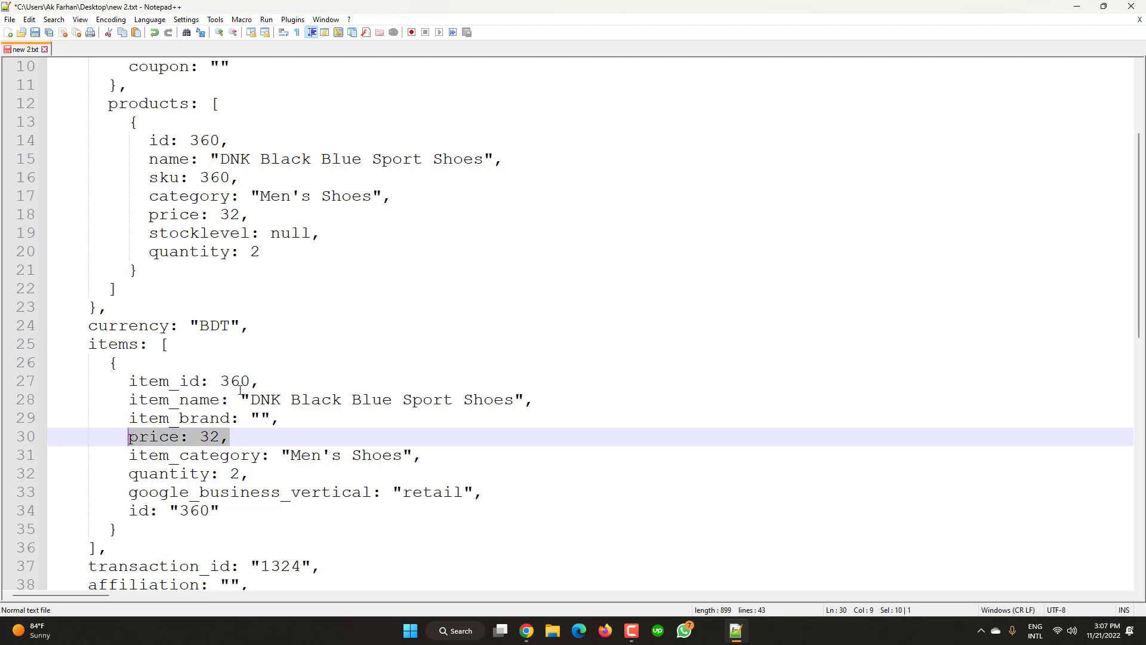
- Check the revenue value 124 on line 7
scroll(240, 389, "up", 3)
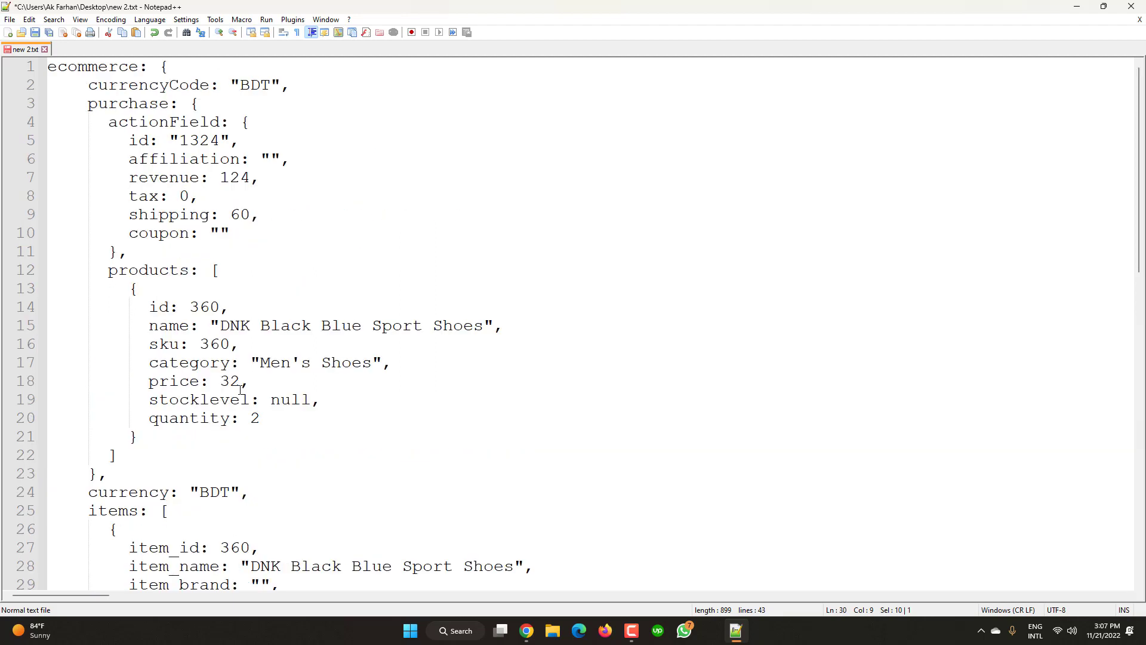
left_click(223, 179)
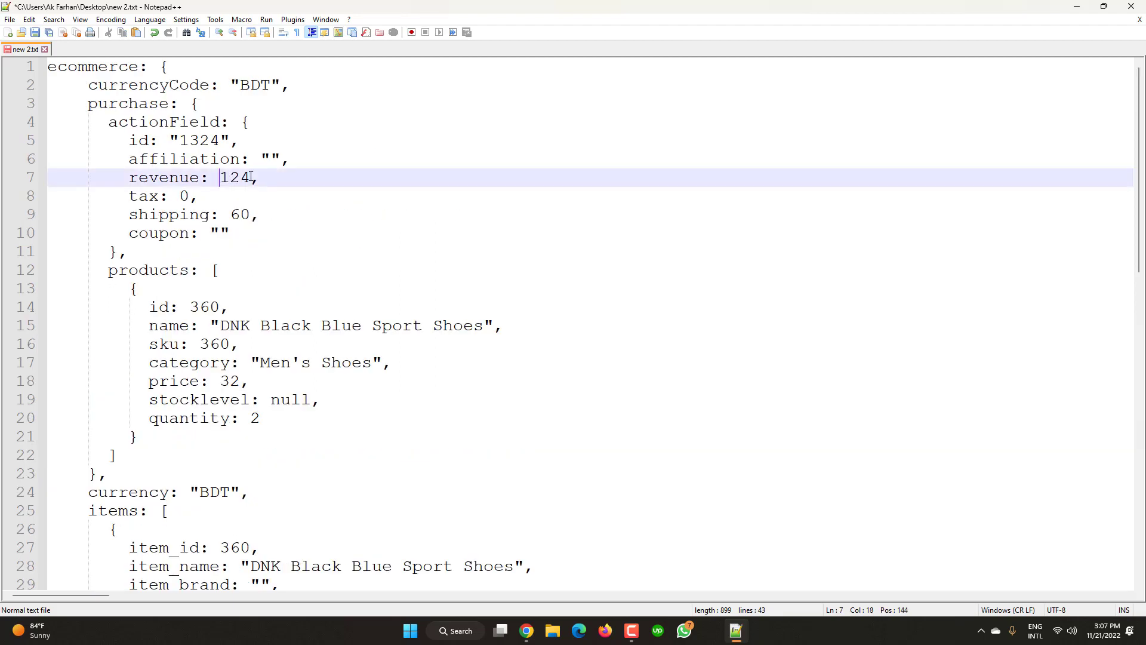
double_click(250, 177)
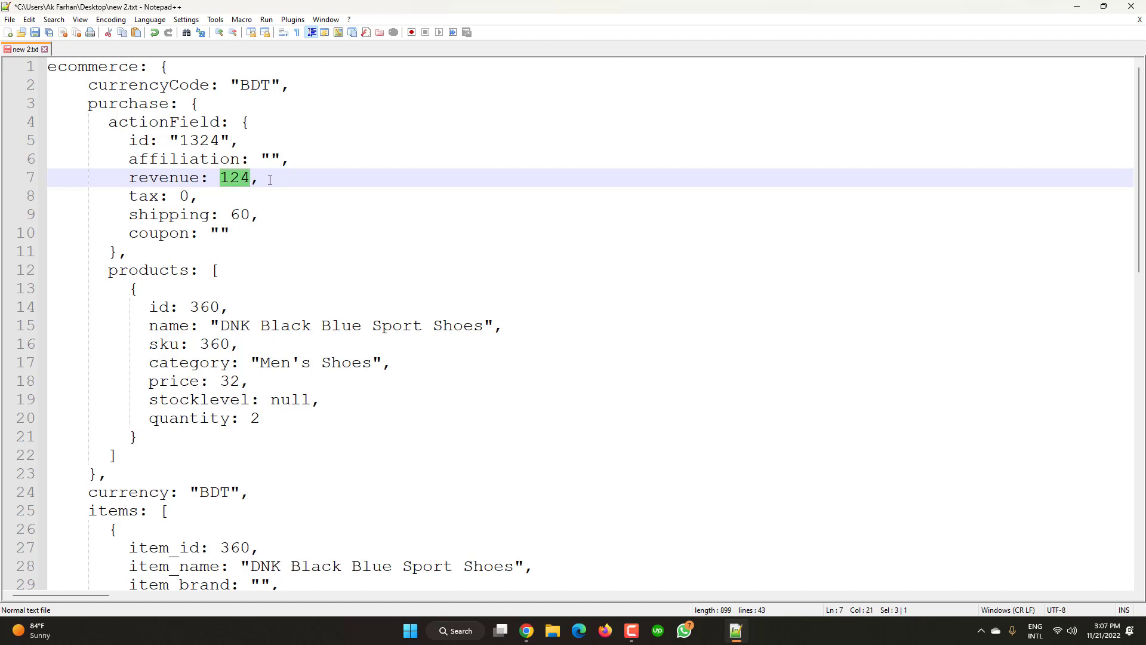
left_click(270, 180)
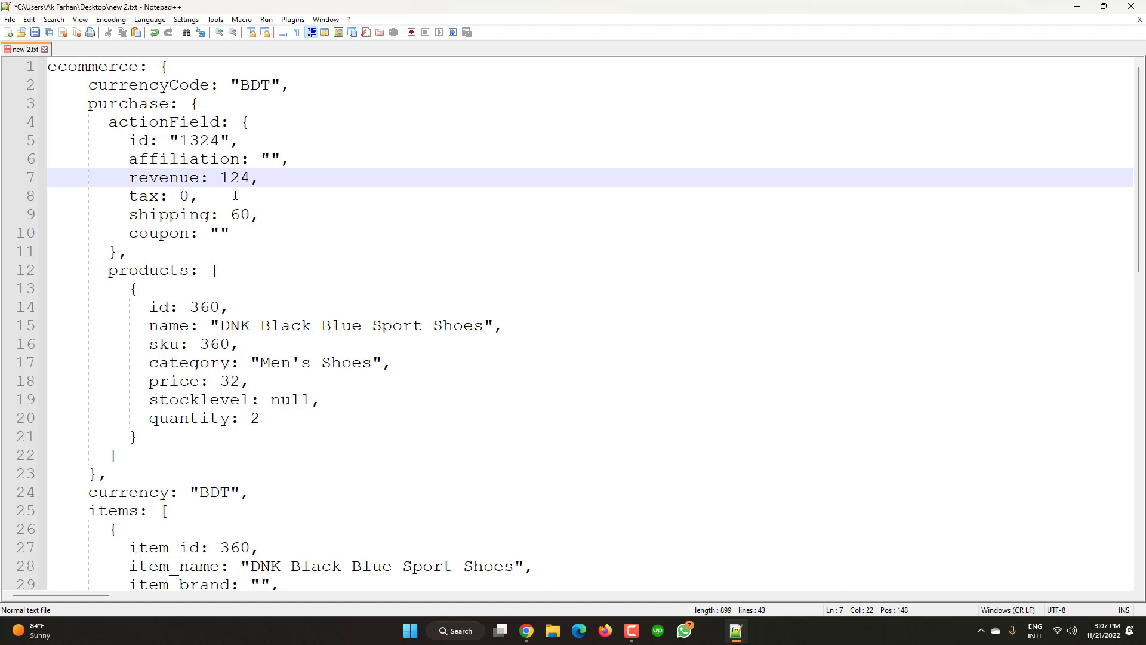
mouse_move(255, 178)
left_mouse_down()
mouse_move(218, 177)
mouse_move(237, 179)
left_mouse_up()
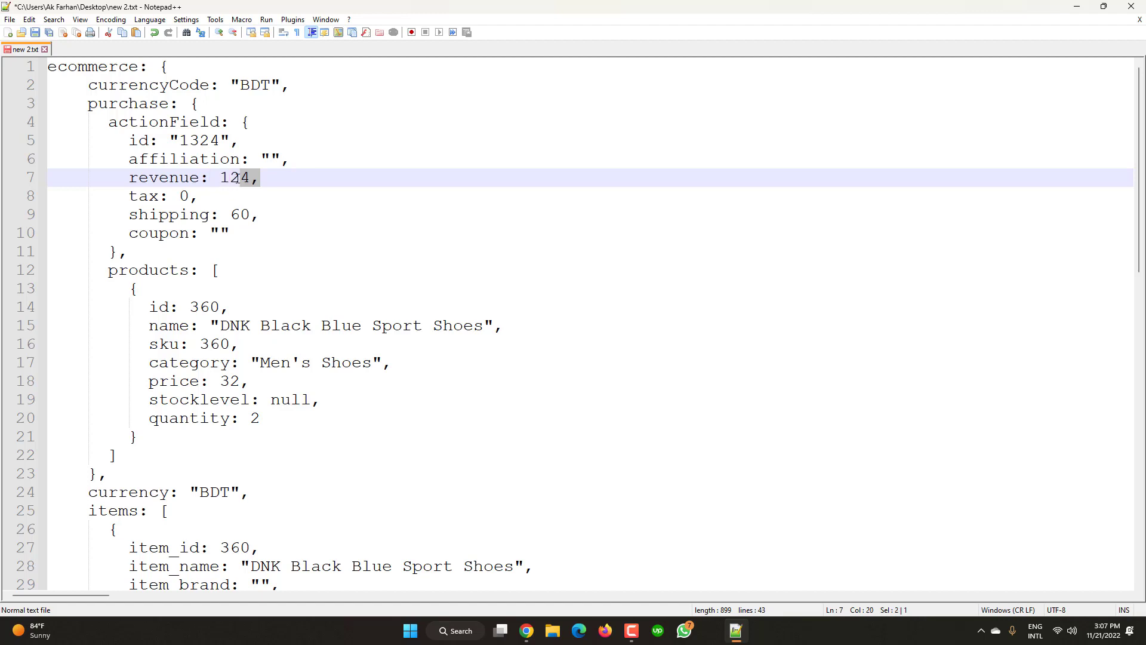
left_click(290, 182)
- Open webtracking.xyz in a new Chrome tab
left_click(526, 638)
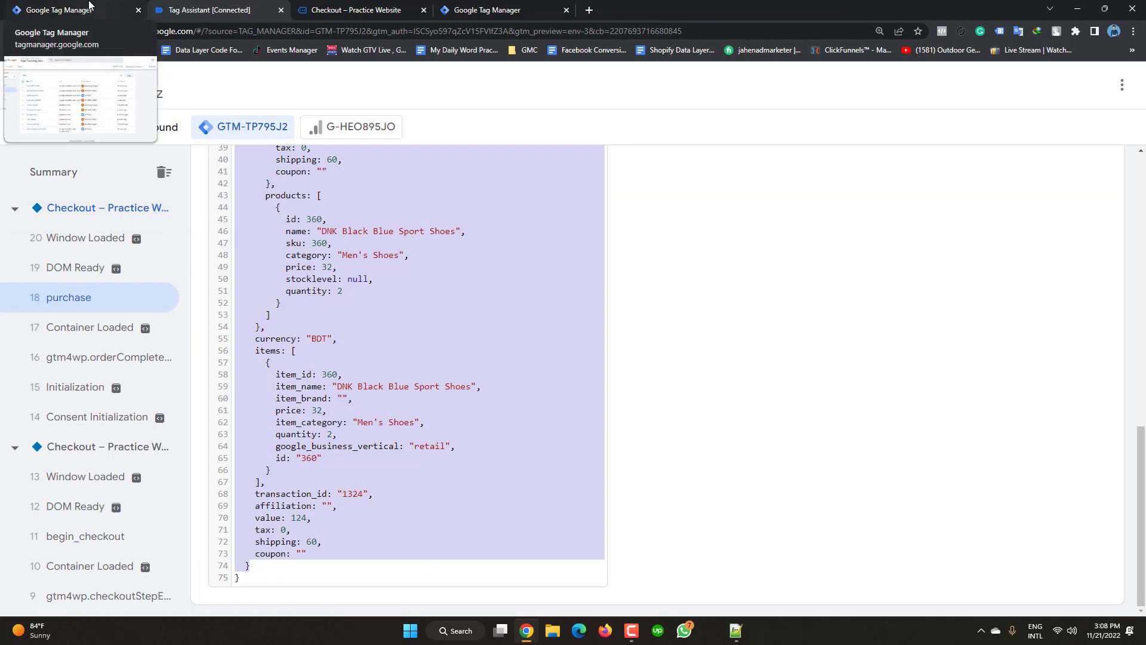
left_click(588, 10)
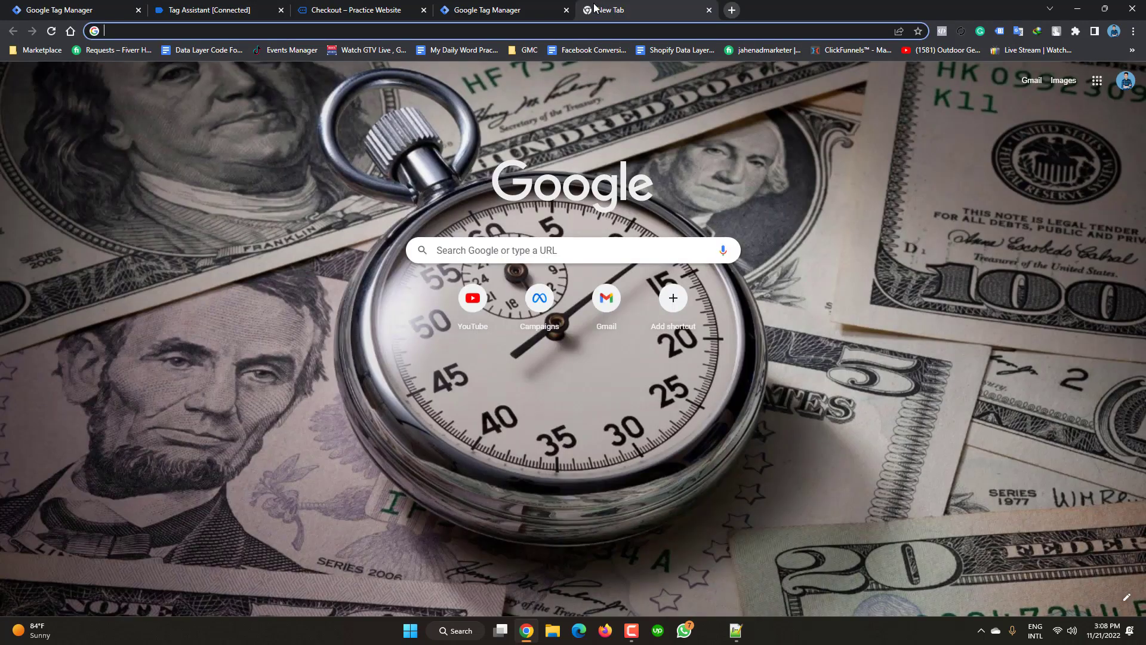
type("we")
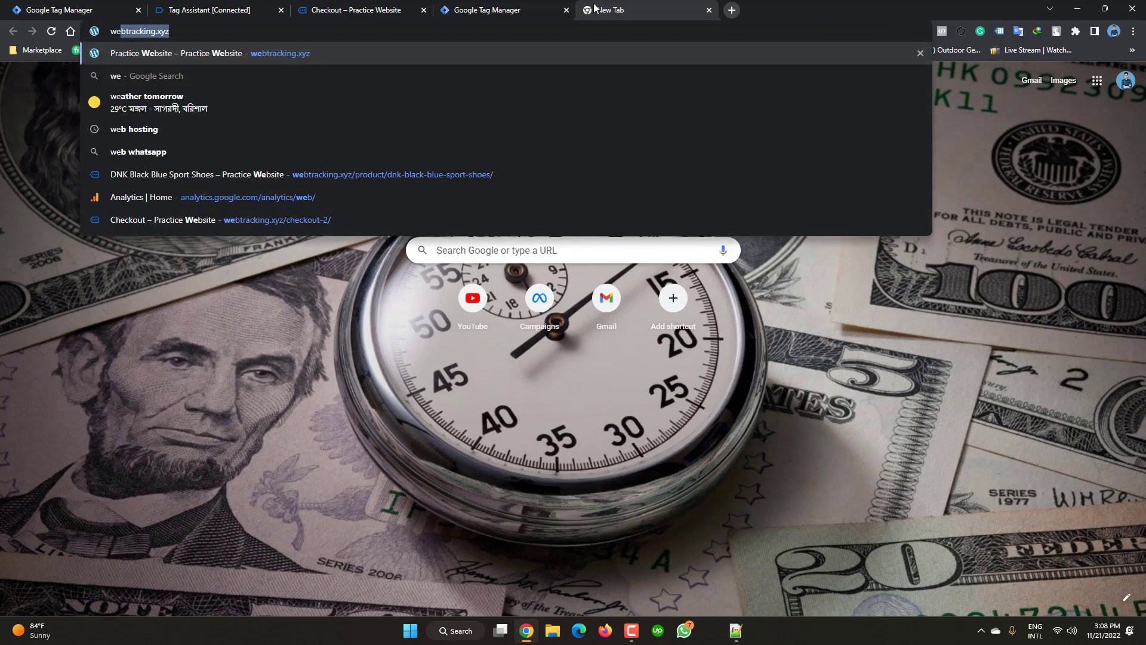
key("Return")
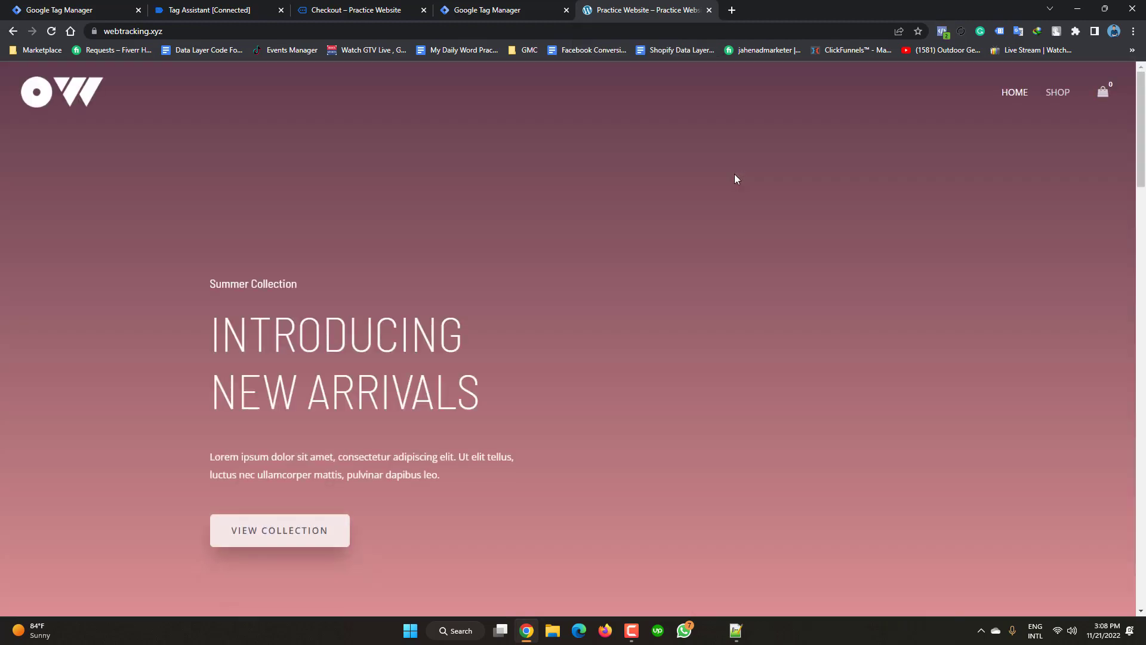
- Try the site's /wp-admin address, which ends on a not-found page
left_click(179, 30)
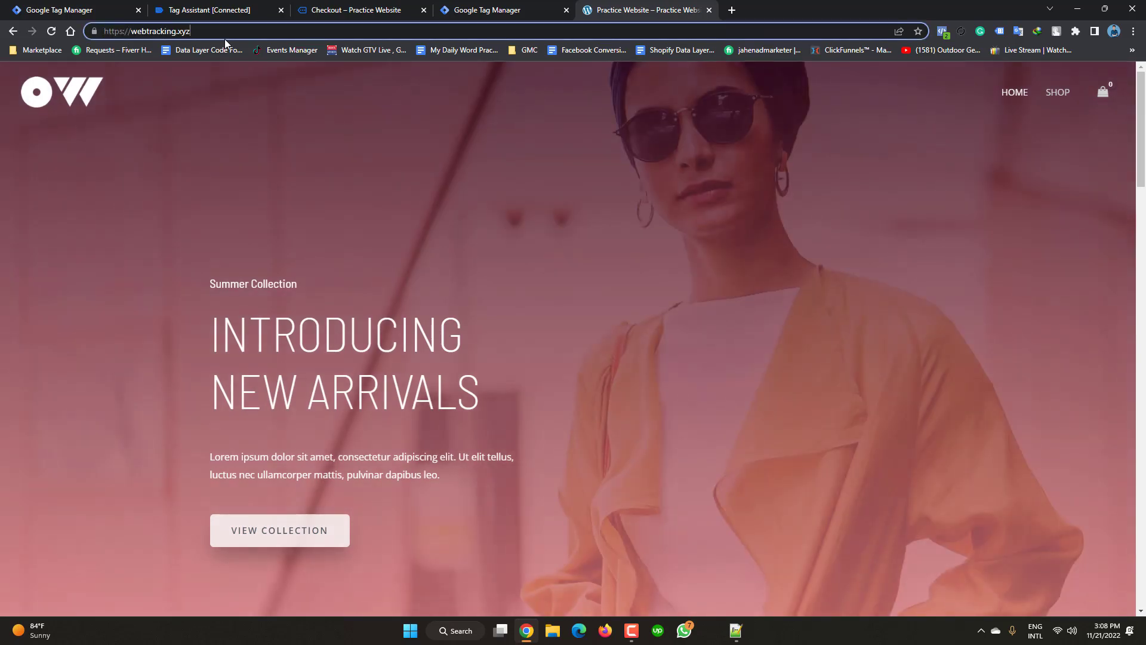
type("/wp")
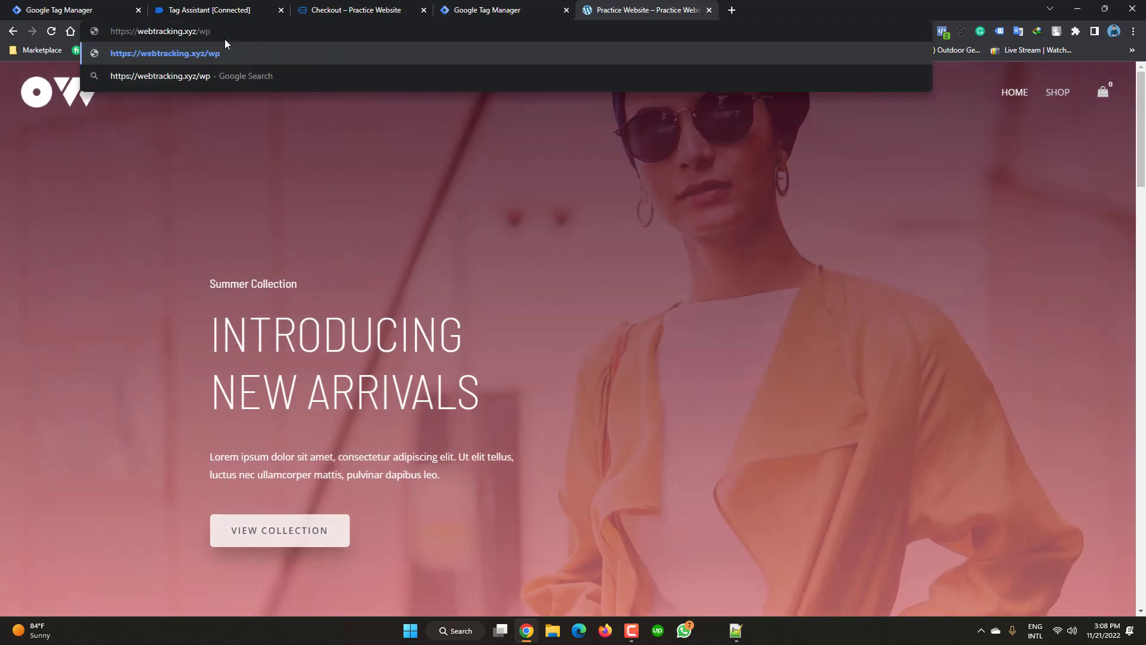
type("-admin")
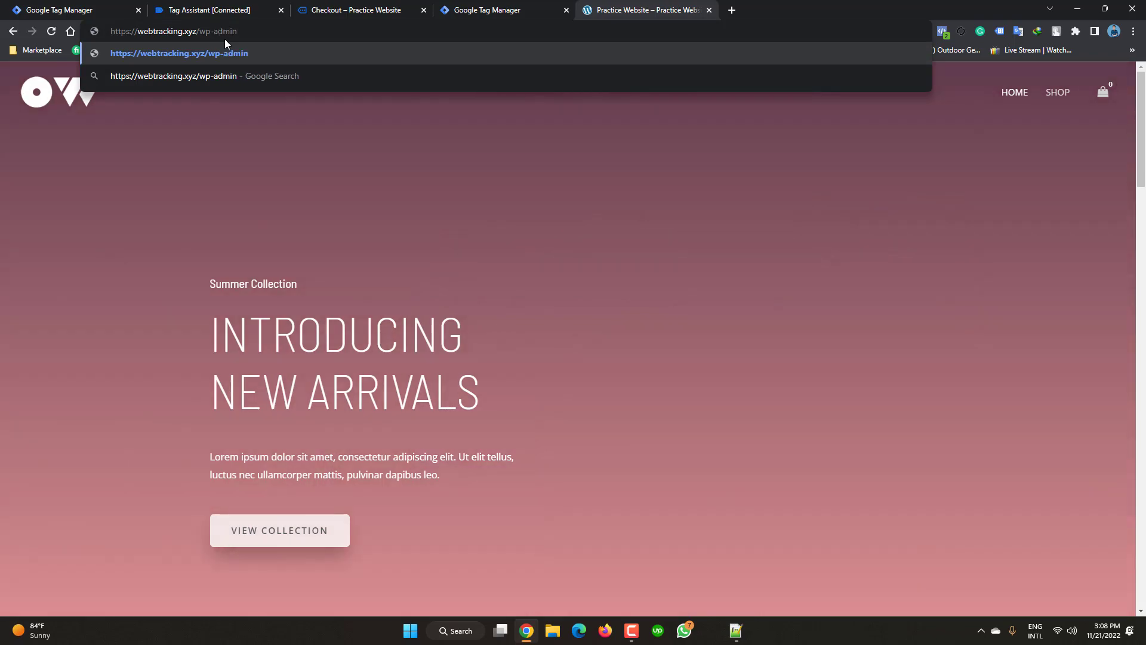
key("Return")
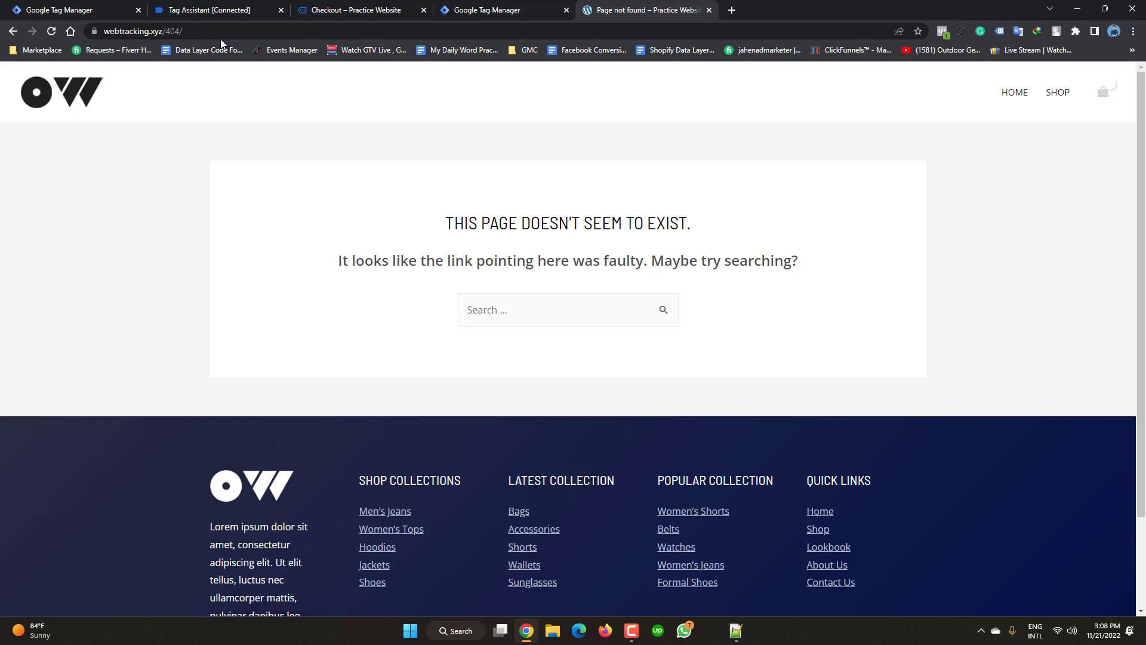
left_click(186, 32)
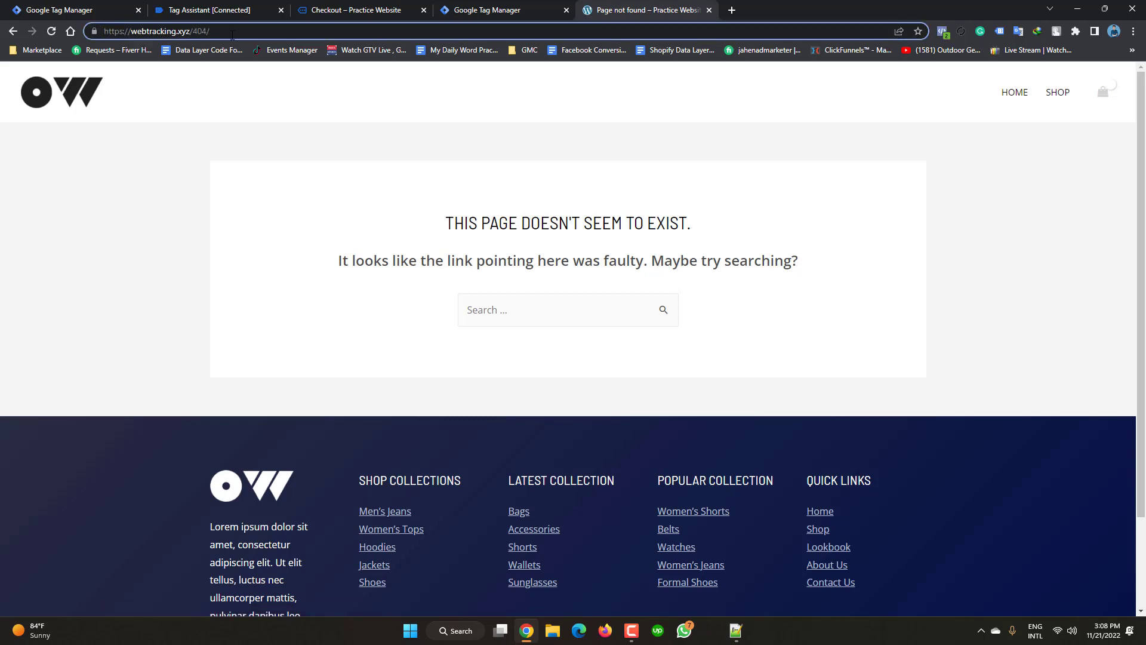
key("BackSpace")
key("BackSpace")
key("BackSpace")
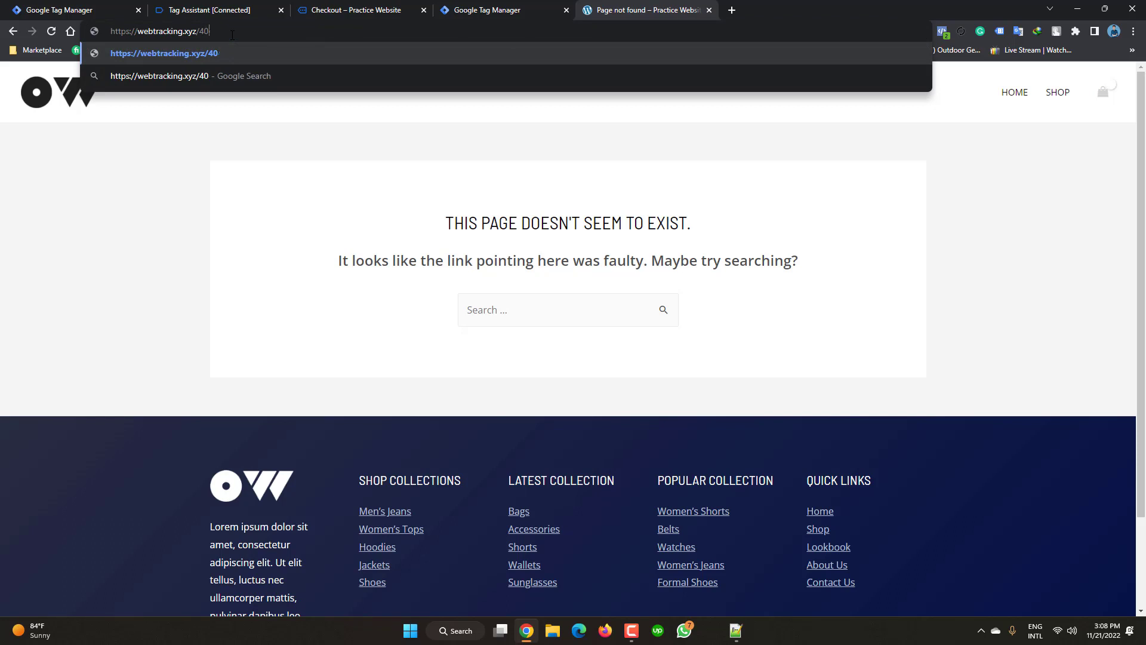
key("BackSpace")
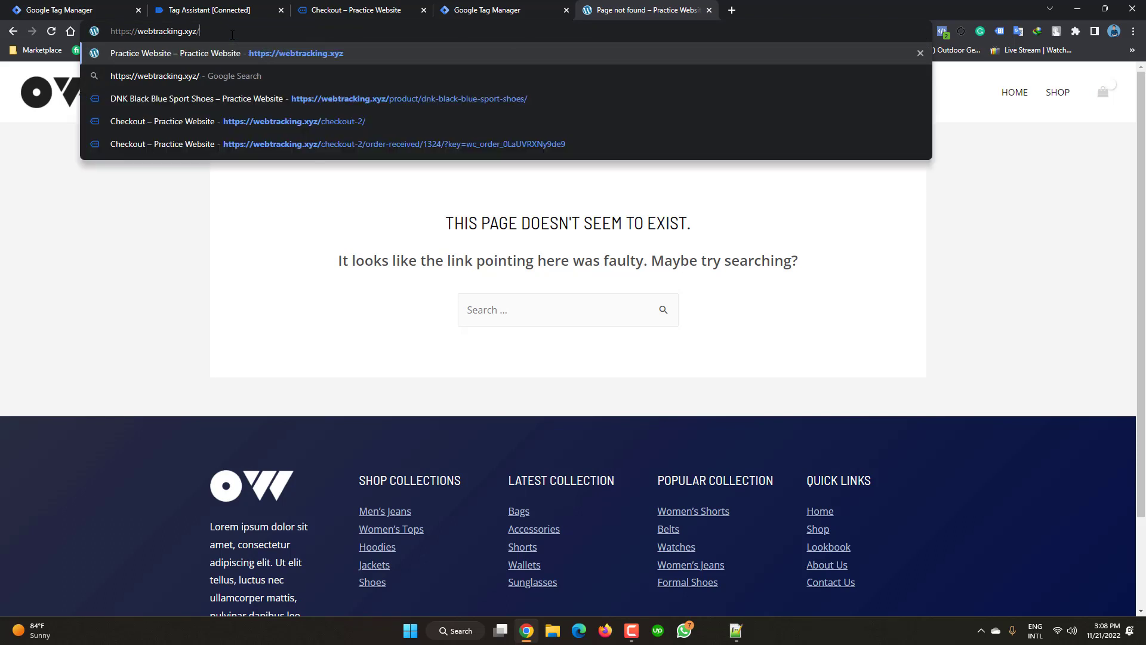
type("wp")
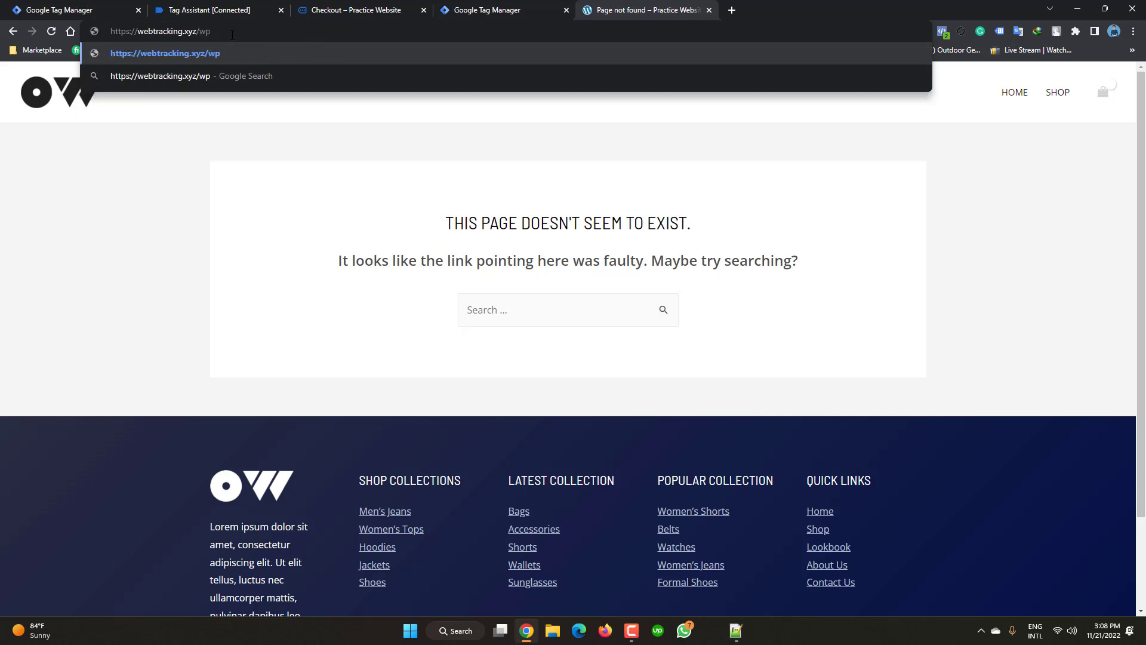
type("-admin")
key("Return")
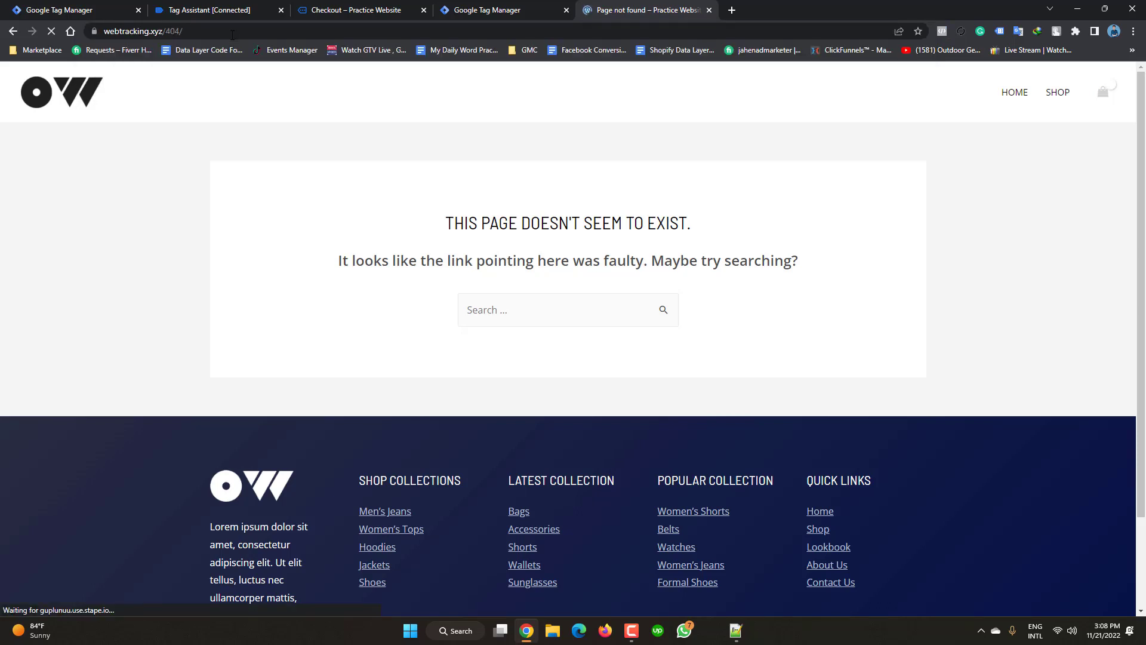
- Change the address to webtracking.xyz/login to reach the WordPress login page
left_click(234, 35)
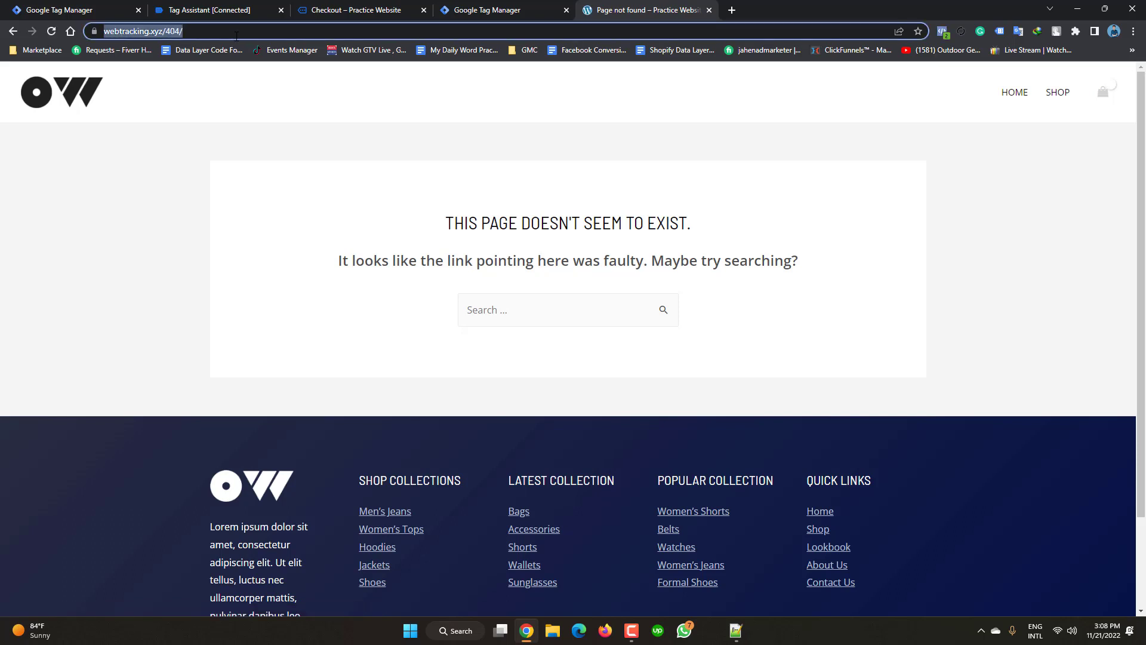
left_click(236, 36)
key("BackSpace")
key("BackSpace")
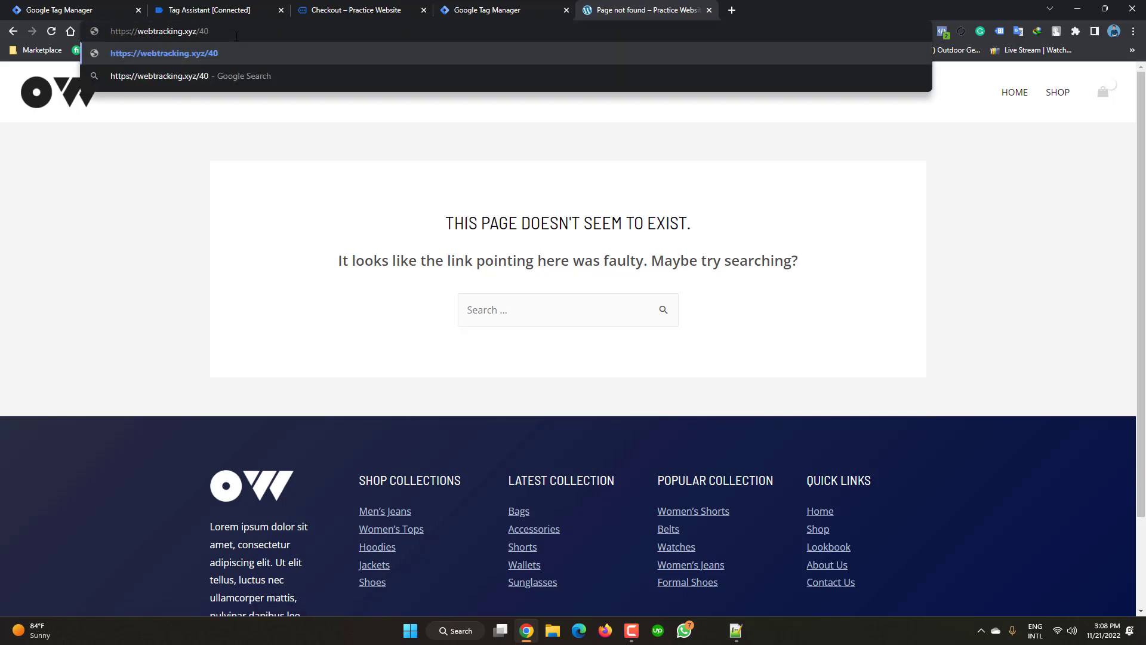
key("BackSpace")
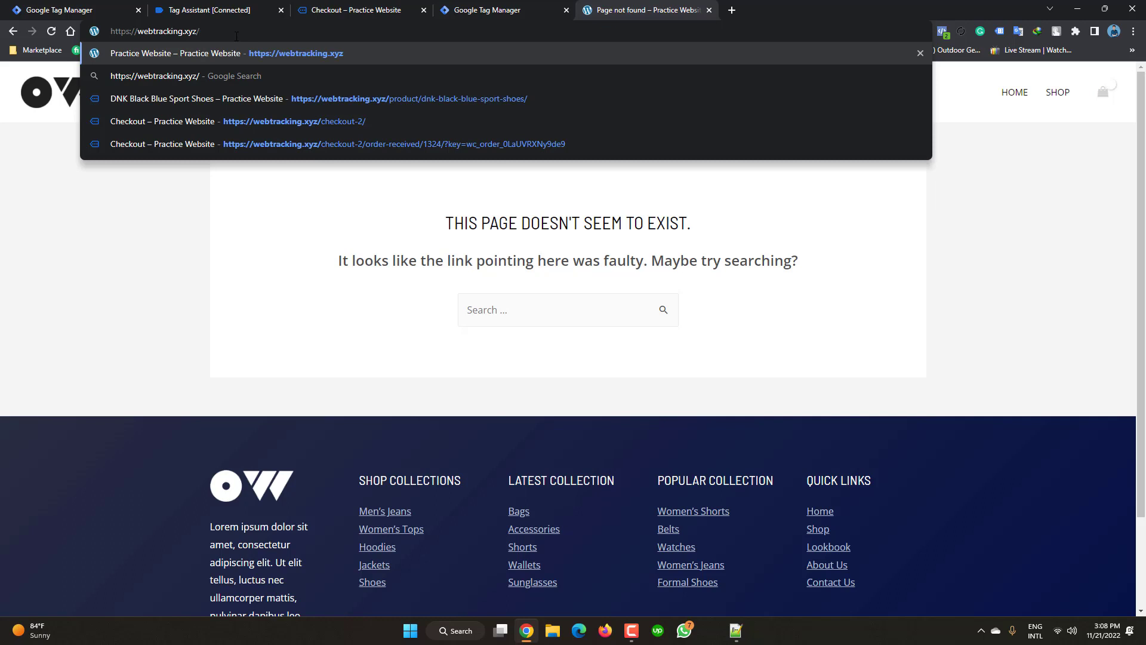
type("login")
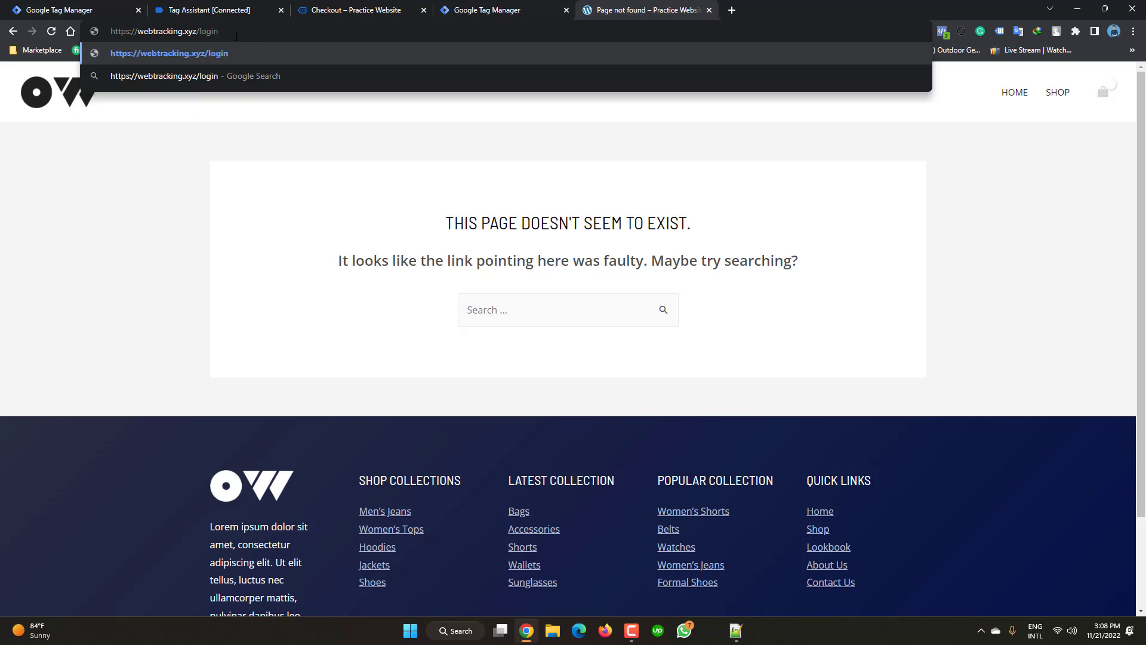
key("Return")
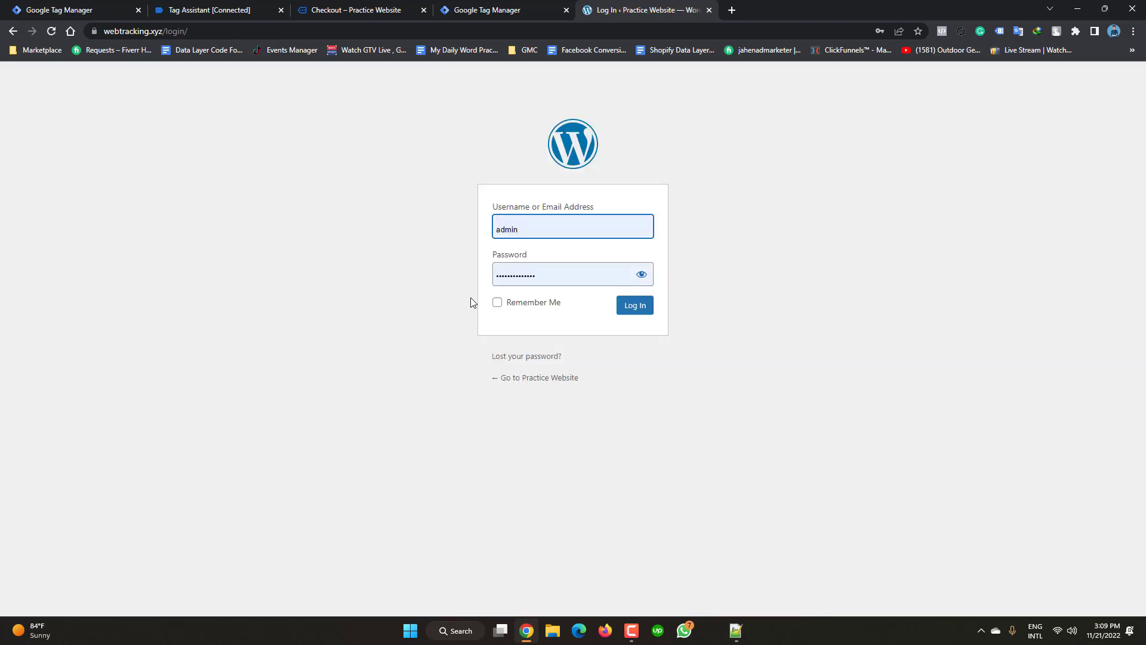
- Log in to WordPress admin with Remember Me ticked
left_click(497, 304)
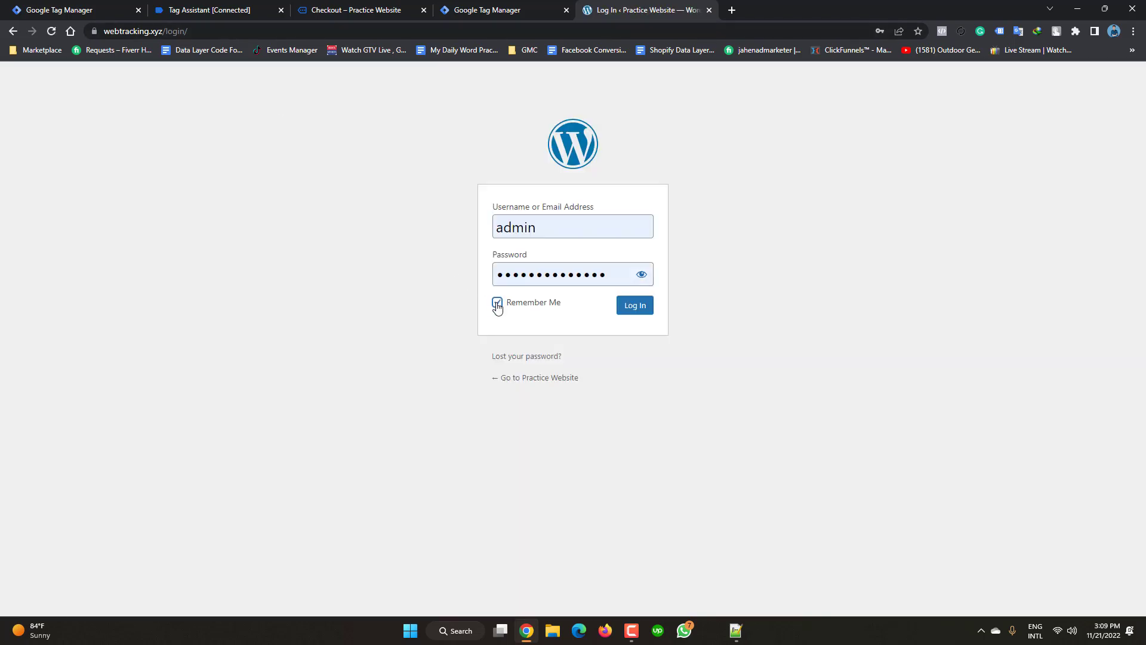
left_click(638, 310)
left_click(636, 306)
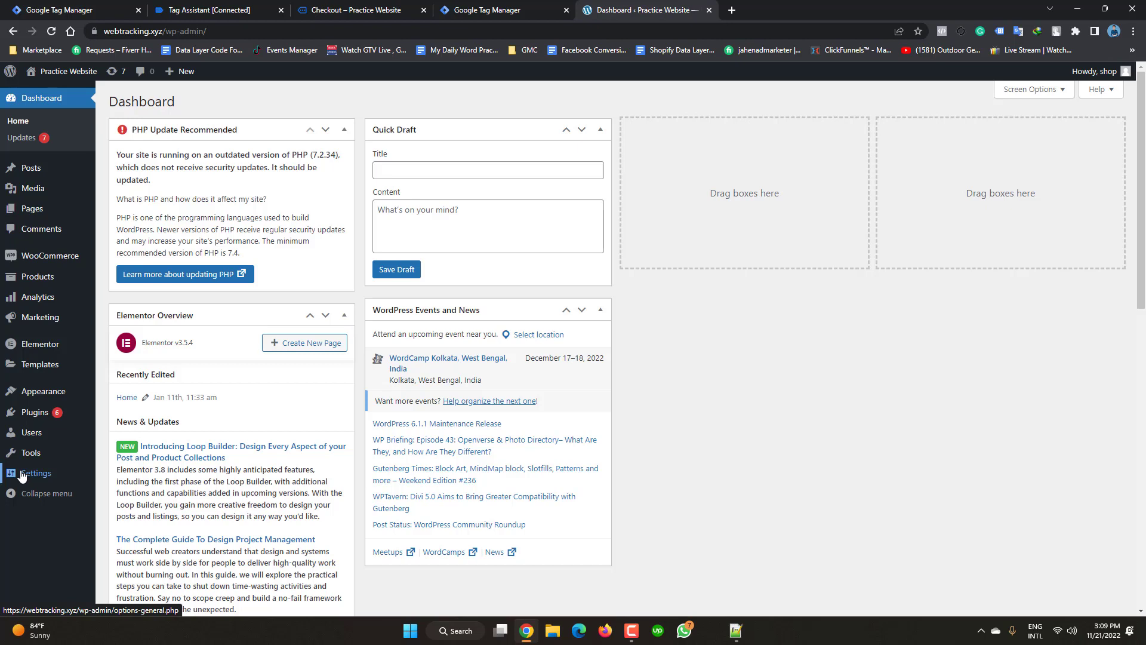
- Go to Settings > Google Tag Manager to see container GTM-TP795J2
left_click(21, 475)
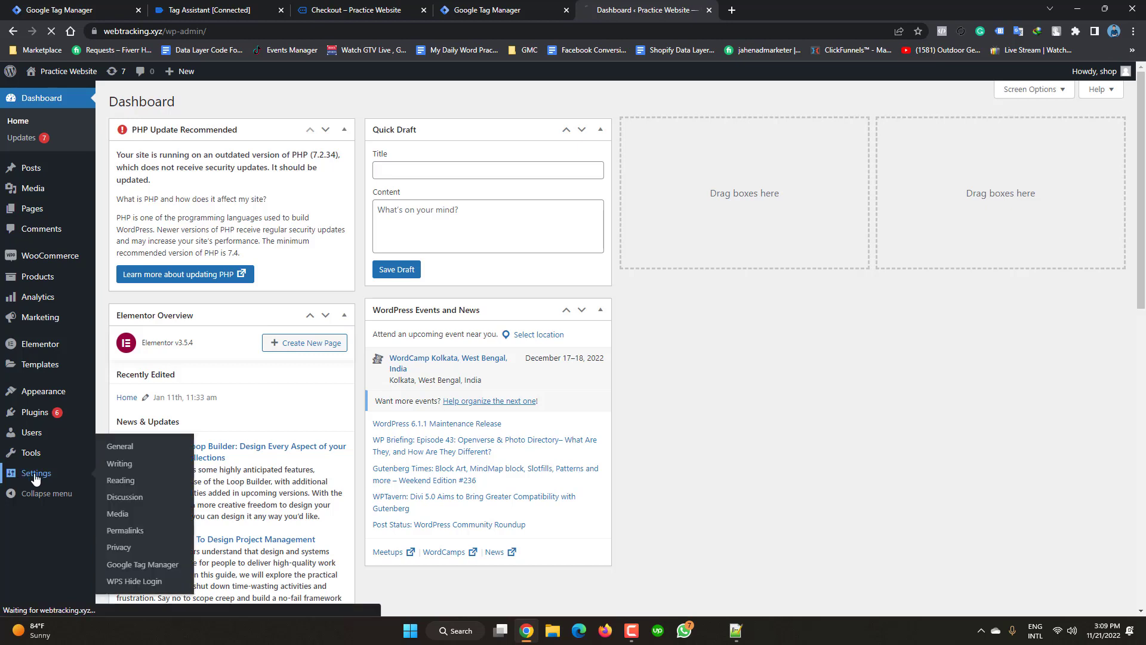
left_click(124, 570)
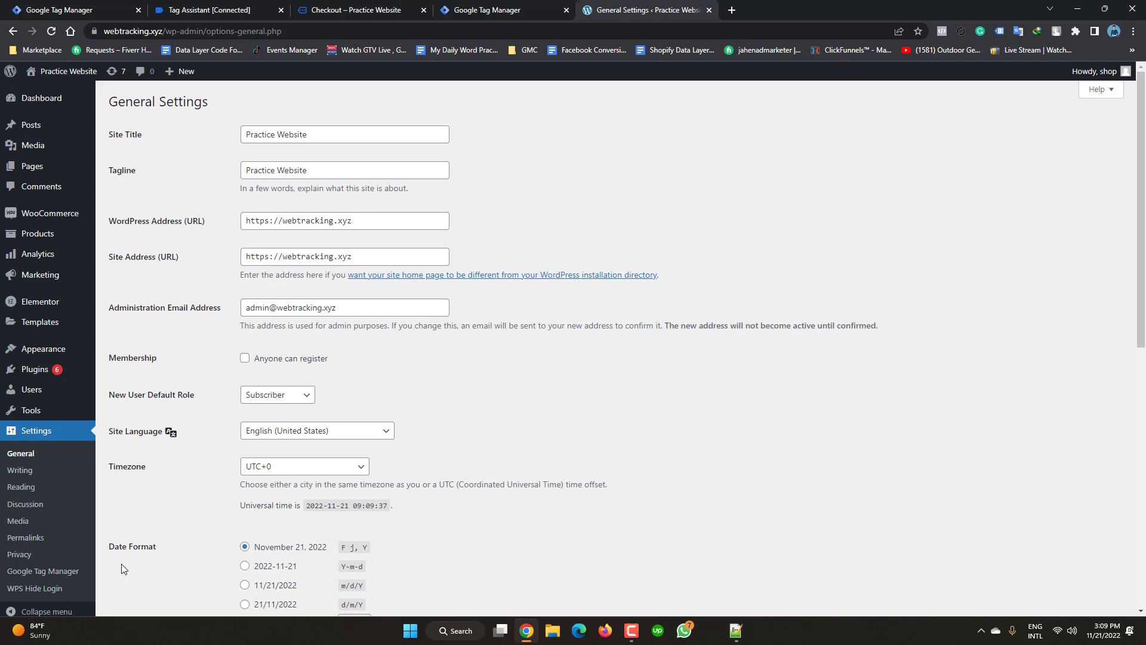
left_click(38, 571)
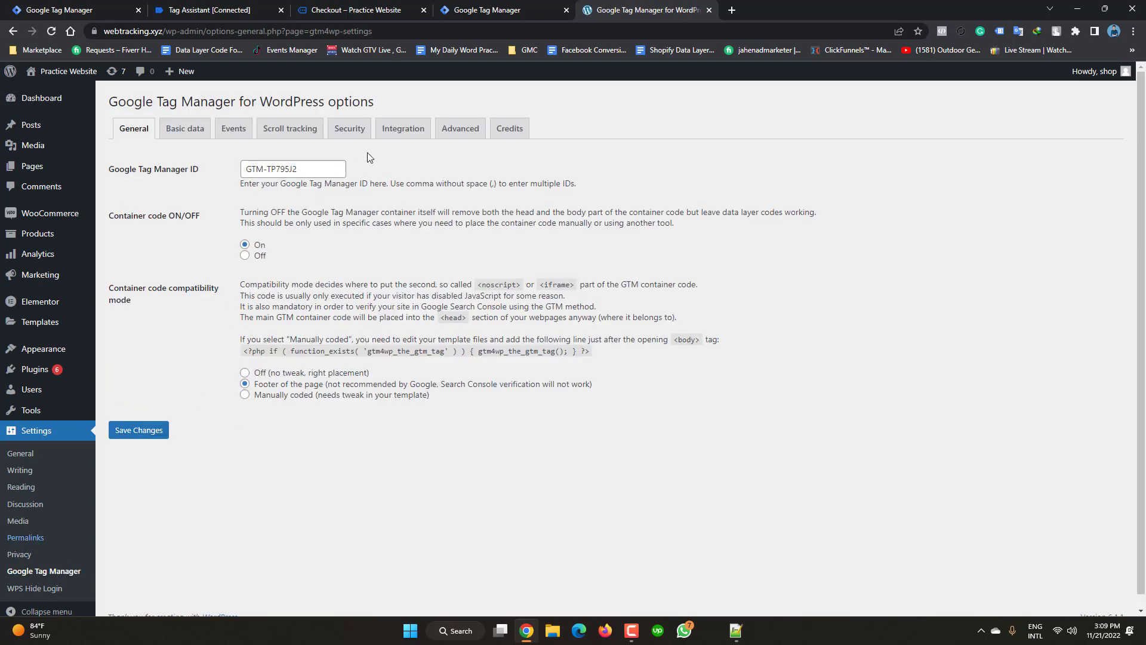
- Show the plugin's Integration > WooCommerce options
left_click(407, 133)
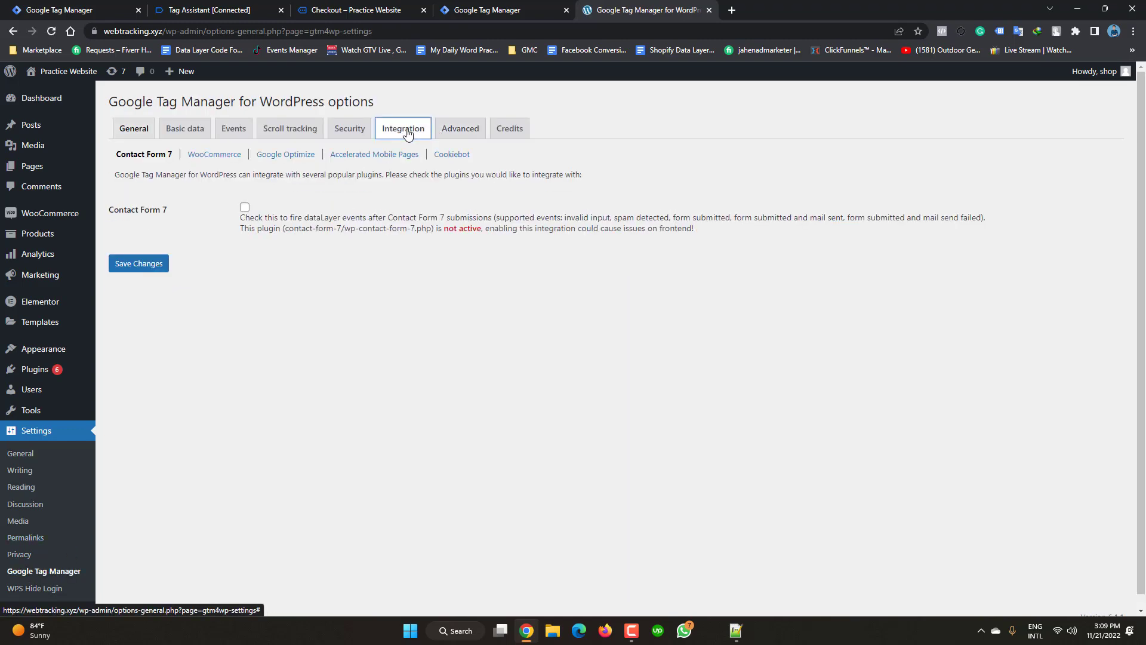
left_click(227, 156)
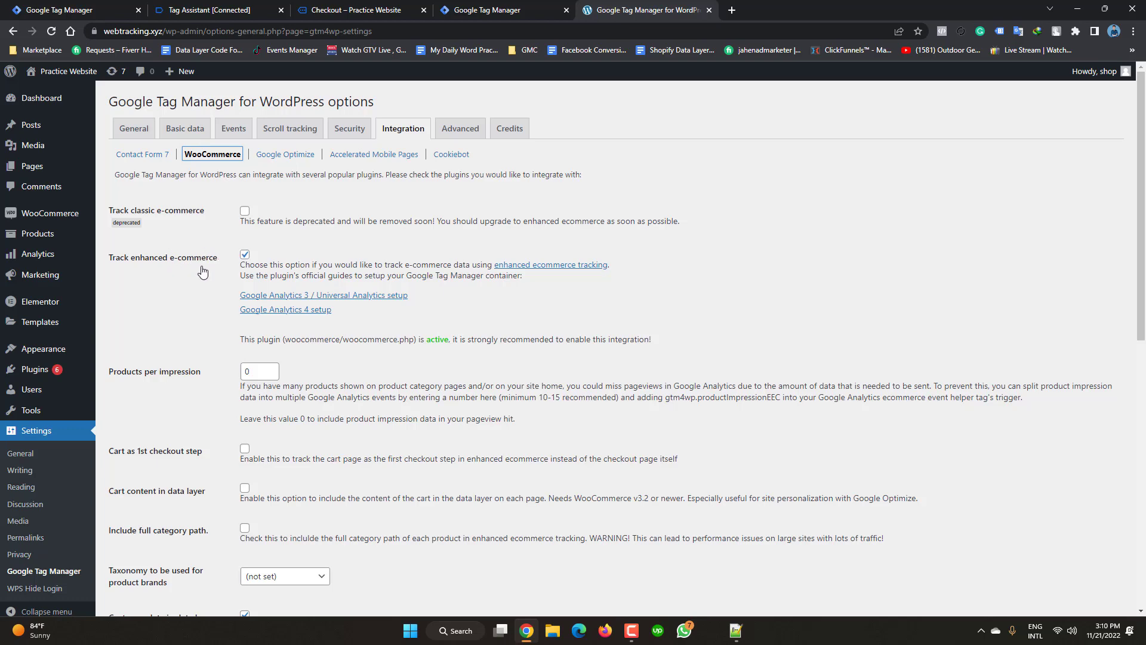
scroll(313, 404, "down", 2)
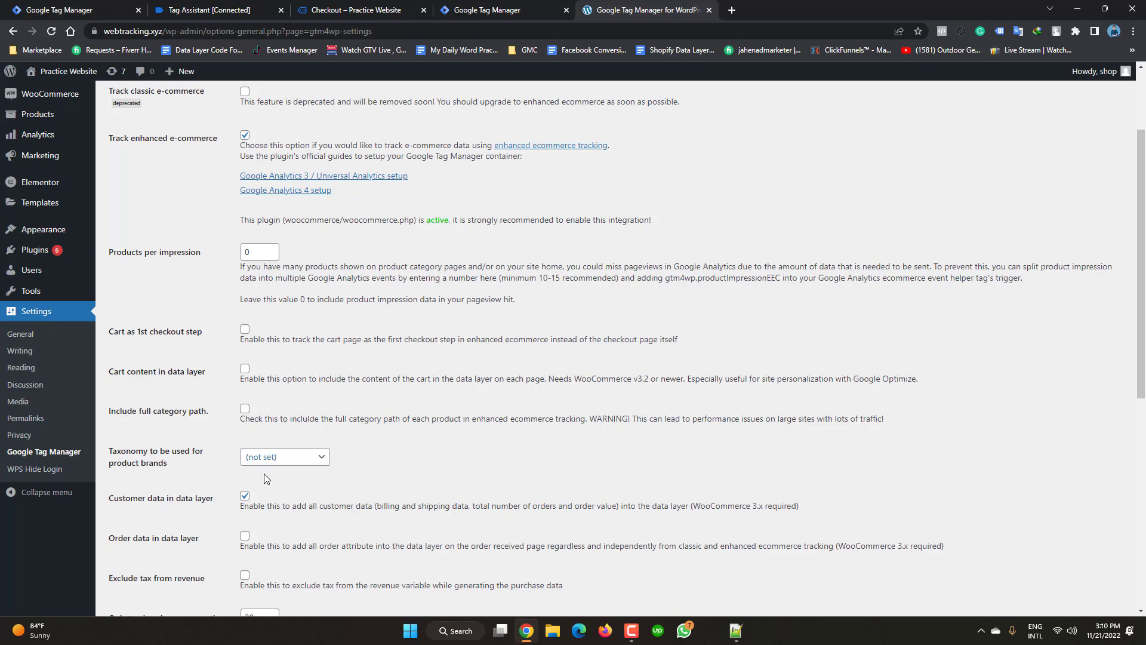
scroll(328, 501, "down", 1)
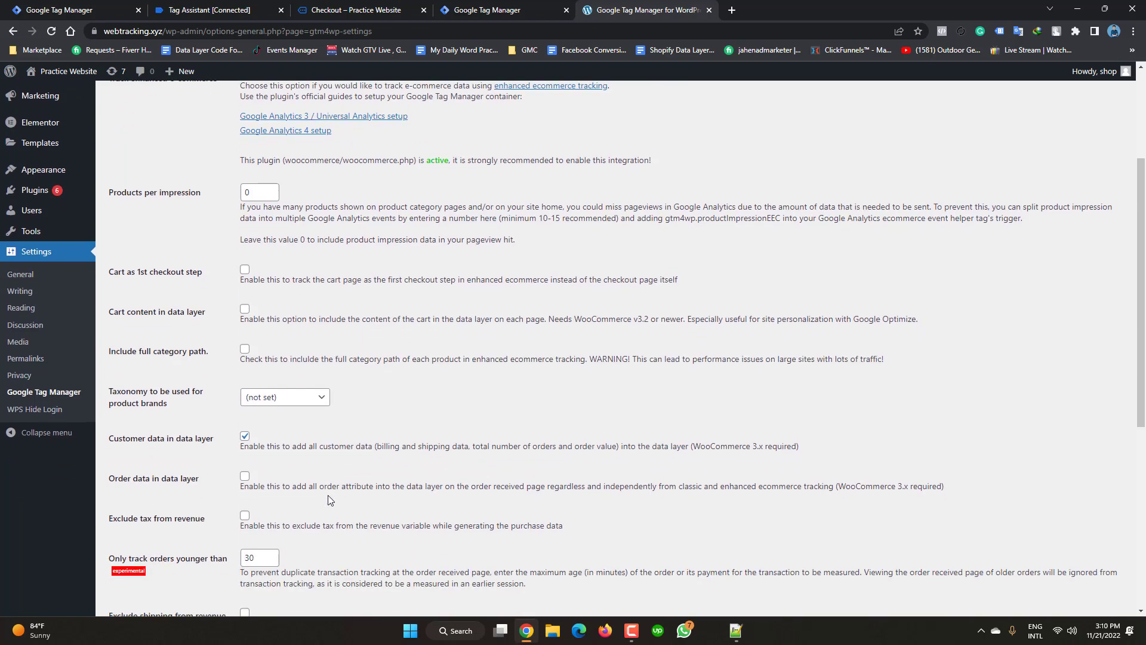
scroll(328, 500, "down", 2)
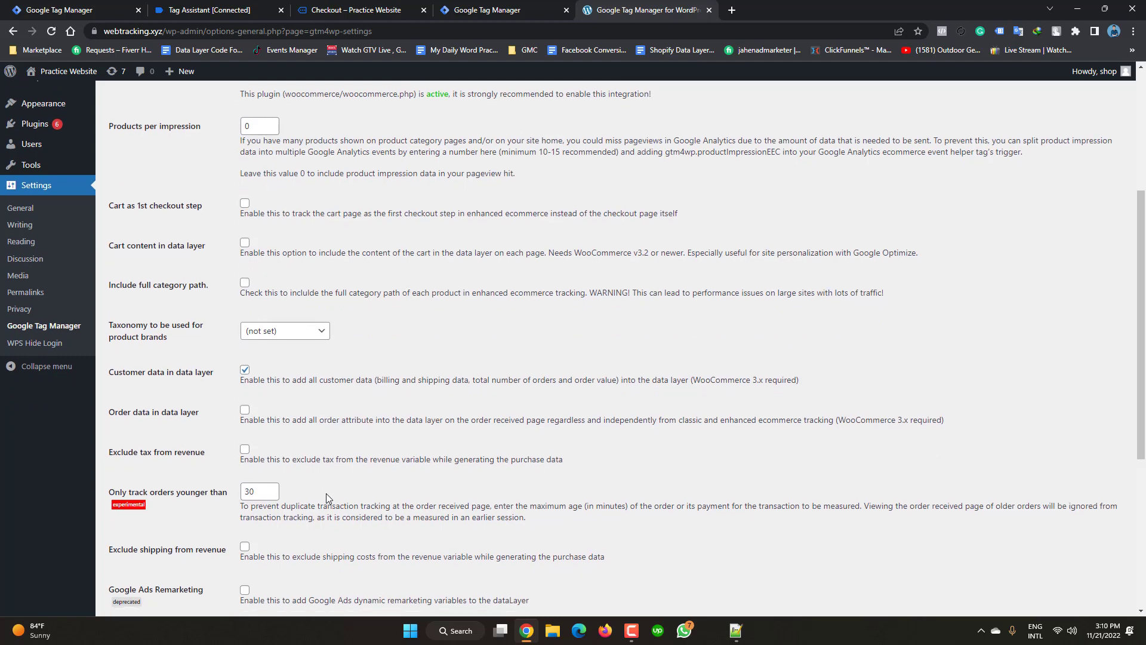
scroll(326, 494, "down", 3)
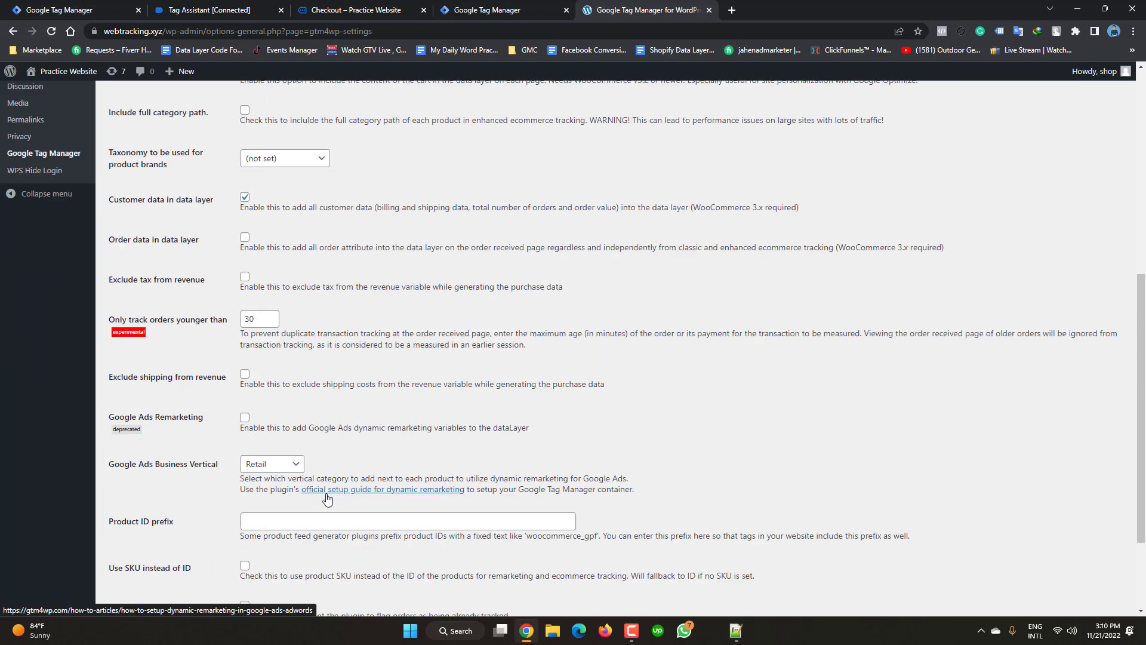
scroll(326, 493, "down", 1)
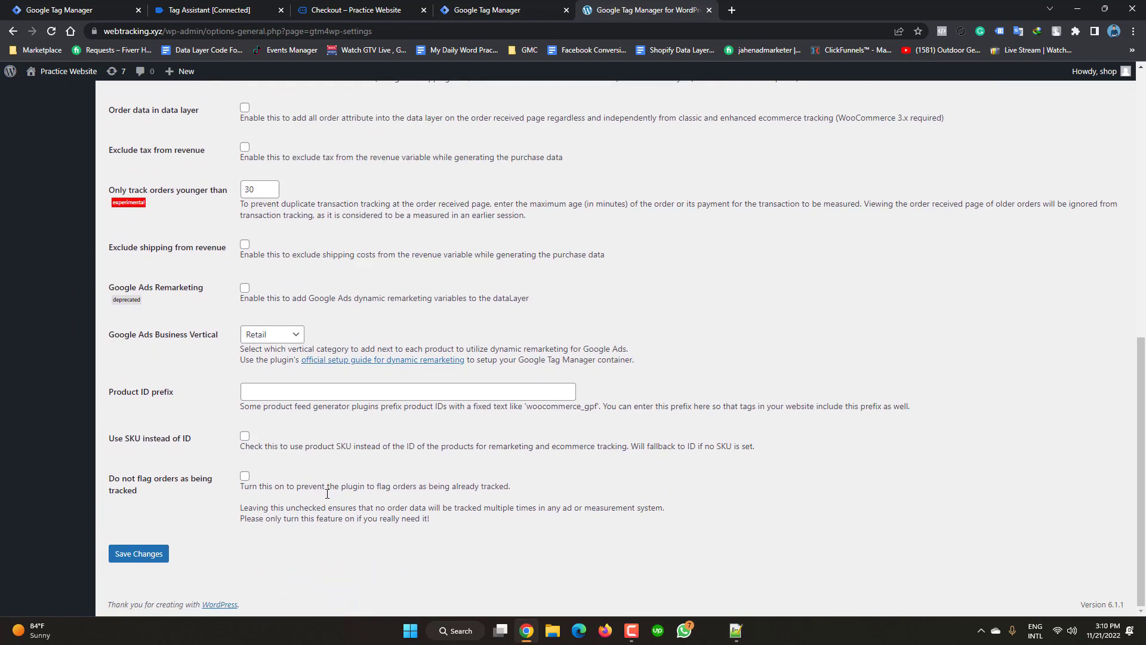
scroll(326, 495, "up", 3)
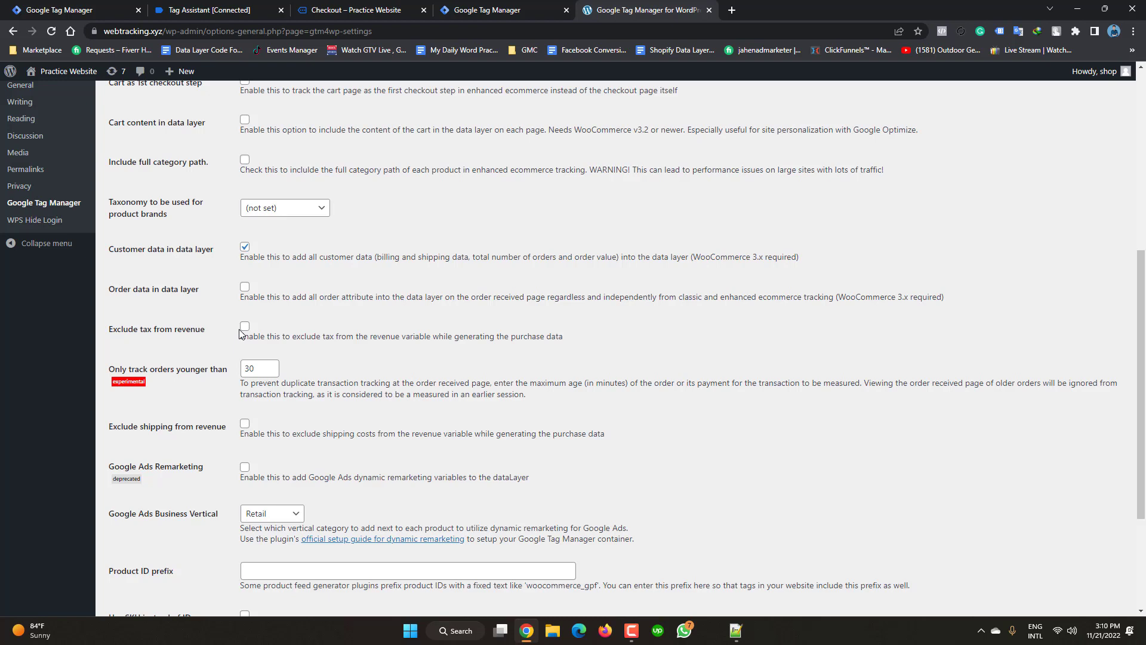
- Tick Exclude shipping and Exclude tax from revenue, then save the changes
left_click(244, 425)
left_click(245, 326)
scroll(278, 518, "down", 3)
left_click(149, 559)
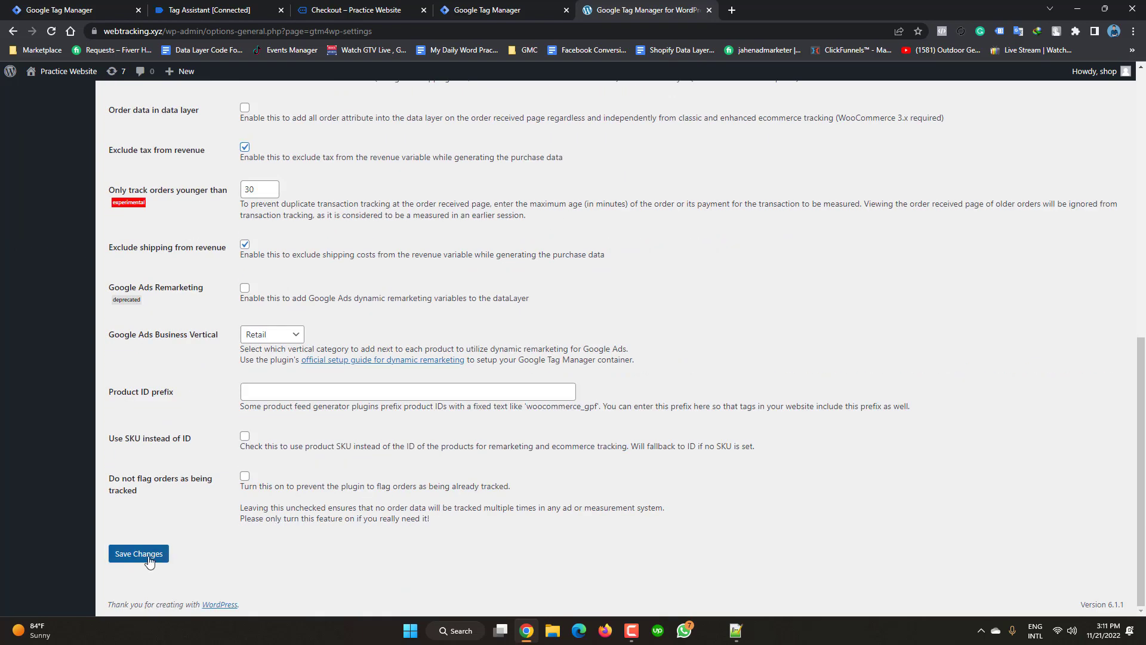
left_click(149, 559)
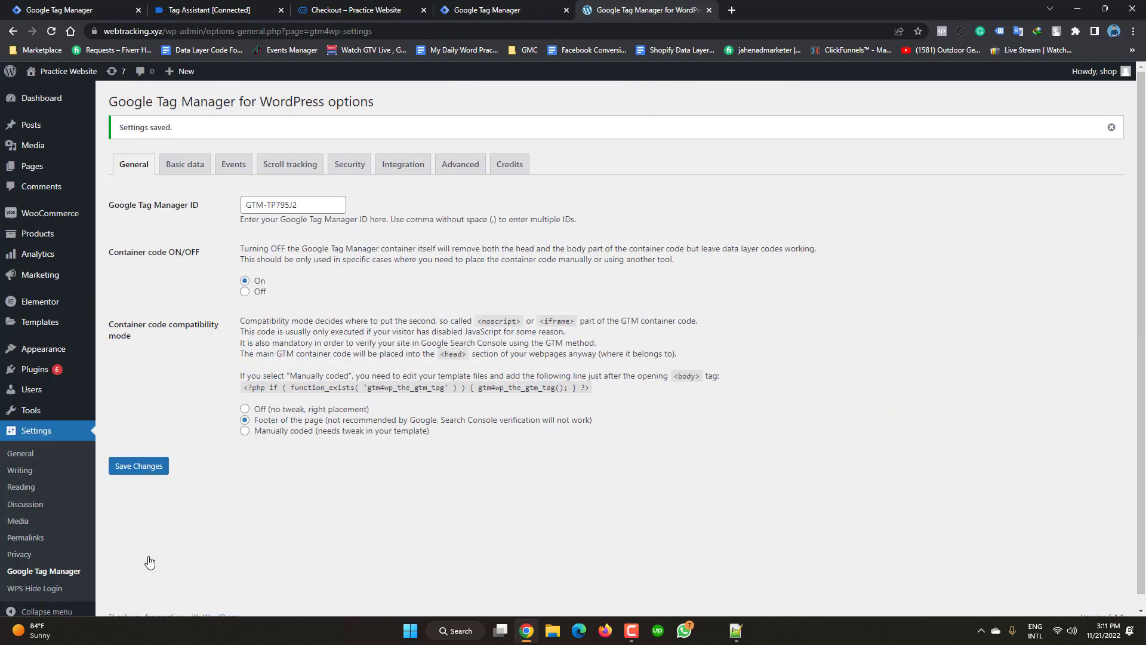
- Close the WordPress GTM4WP settings tab to get back to the Tag Manager container overview
left_click(709, 11)
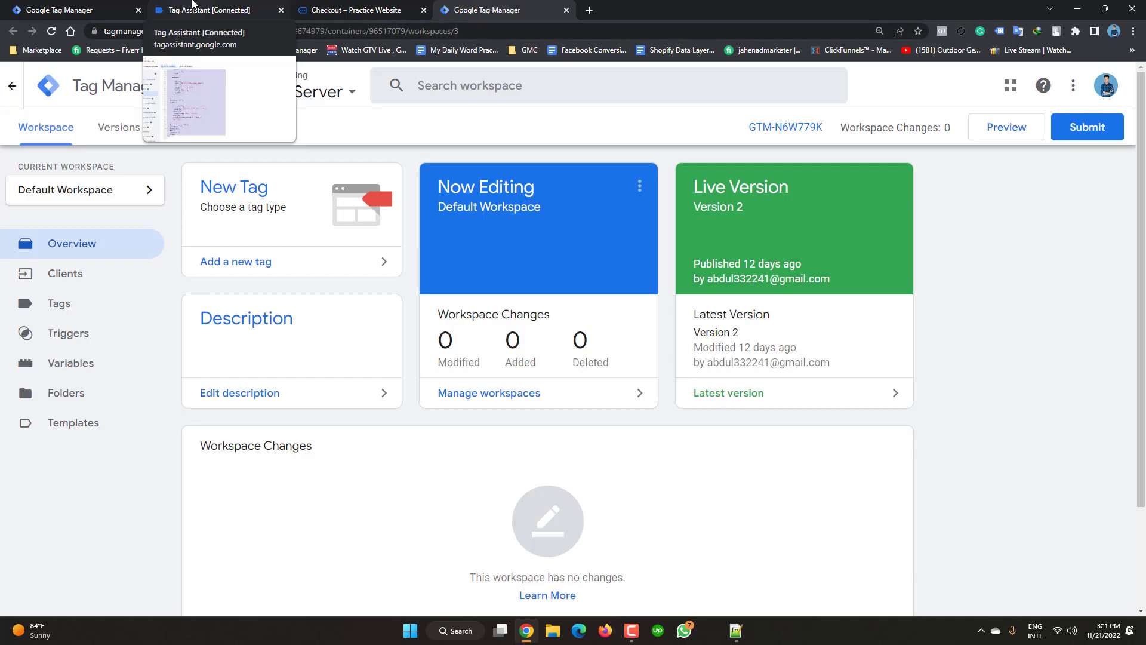
- Look over the purchase event data in Tag Assistant, then return to the Web container's Tags list
left_click(192, 3)
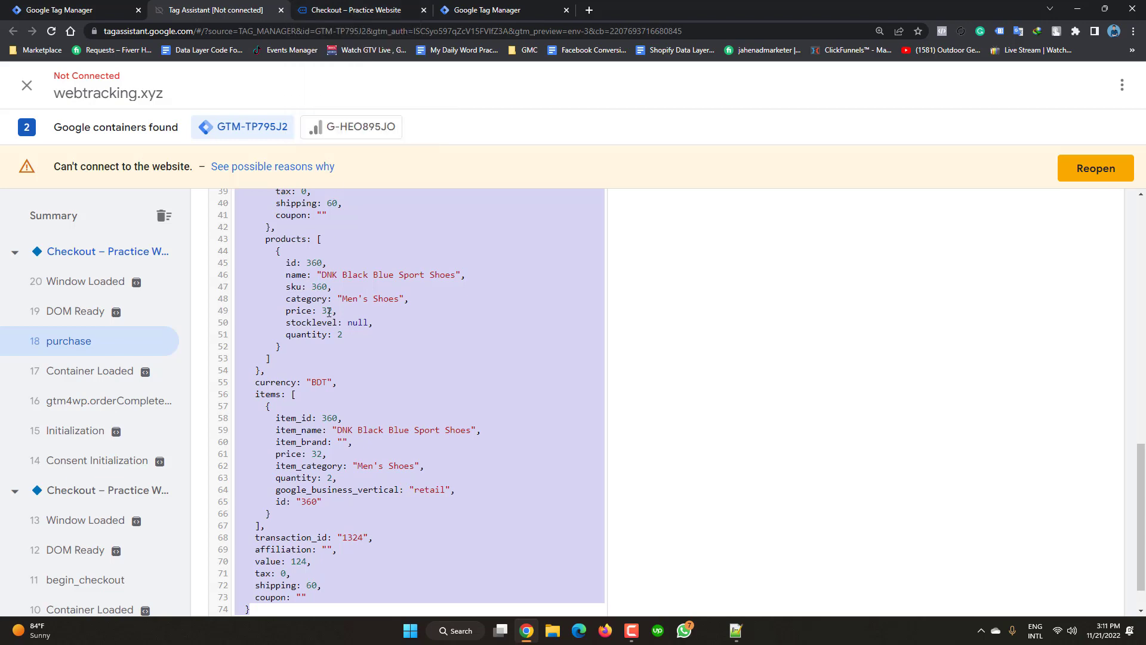
left_click(99, 6)
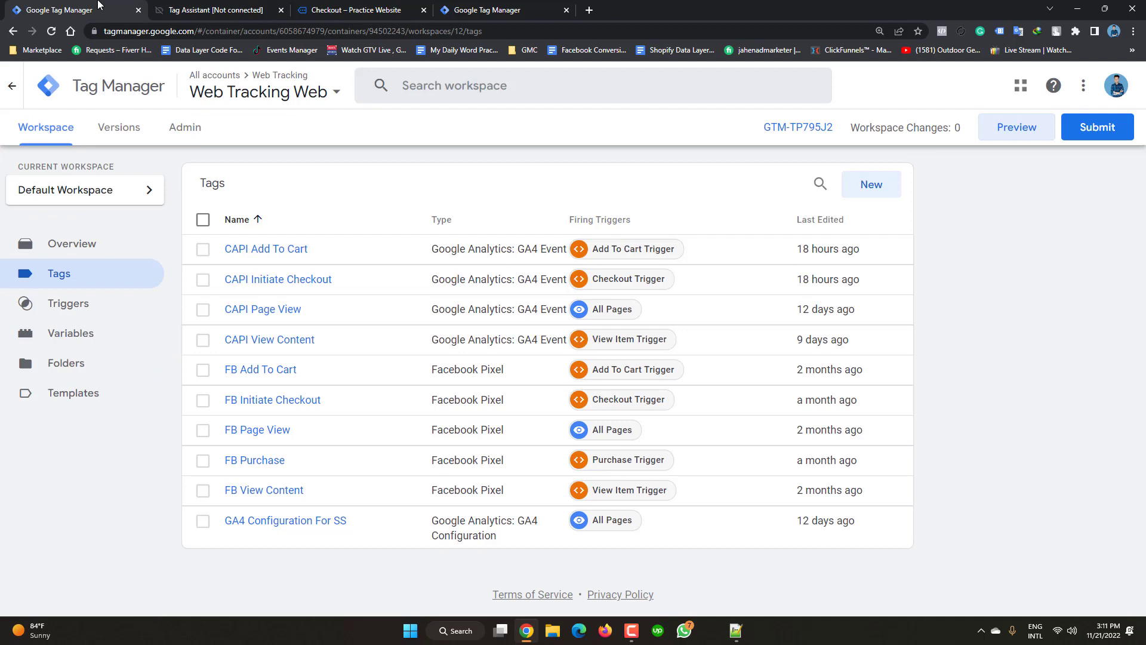
- Copy the CAPI Initiate Checkout tag and rename the copy toward CAPI Purchase
left_click(261, 280)
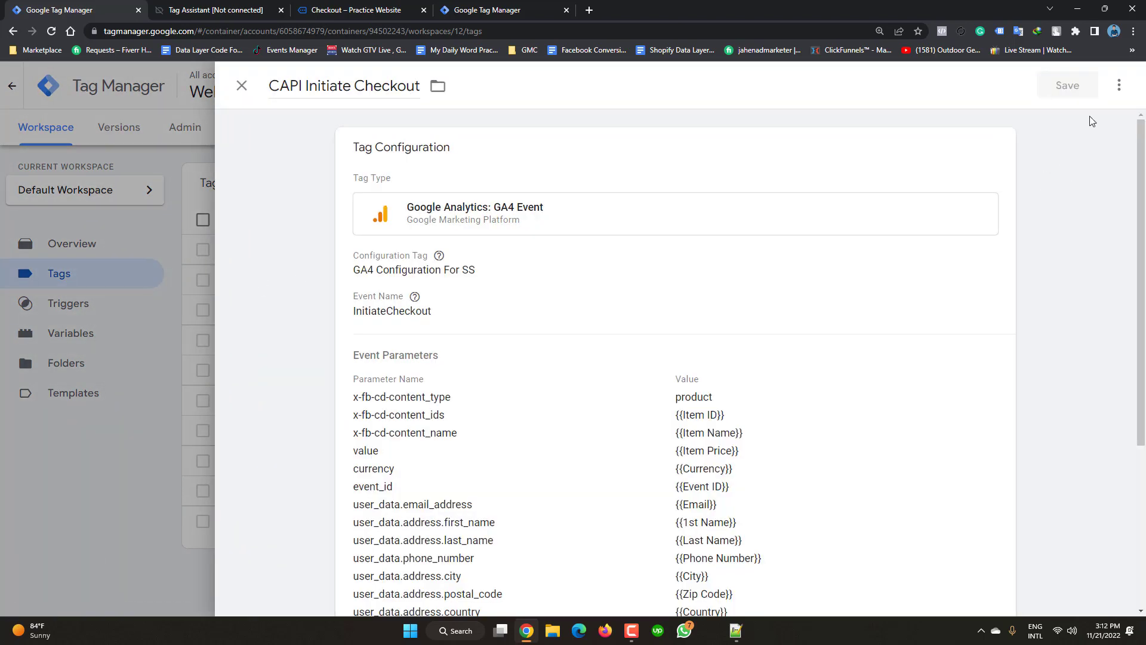
left_click(1119, 87)
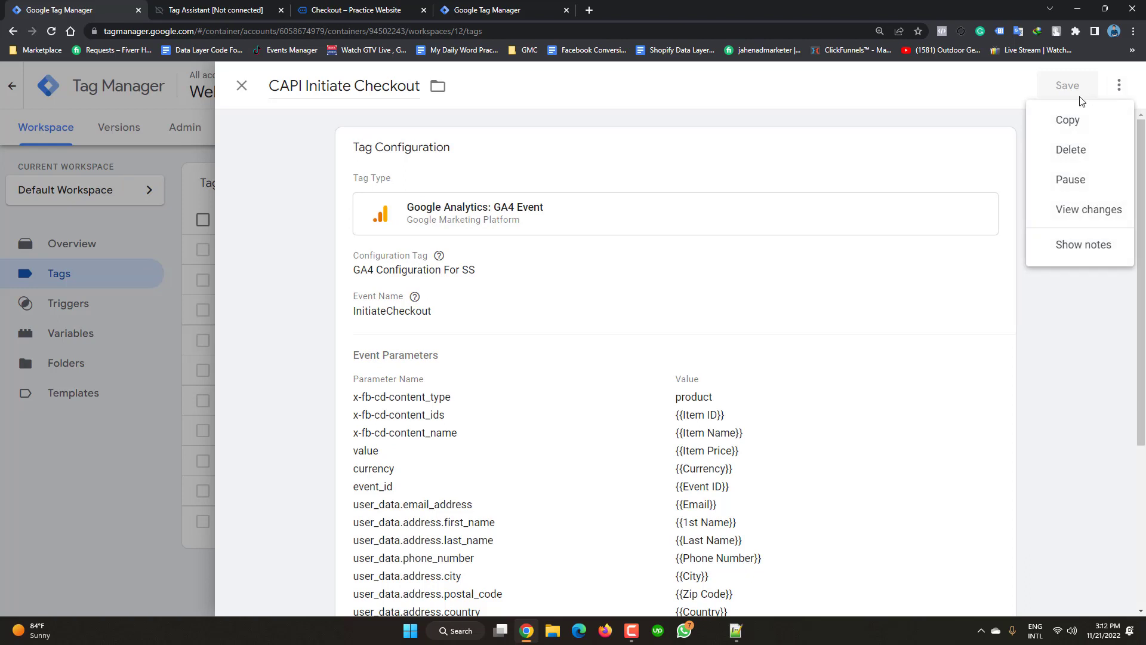
left_click(1068, 121)
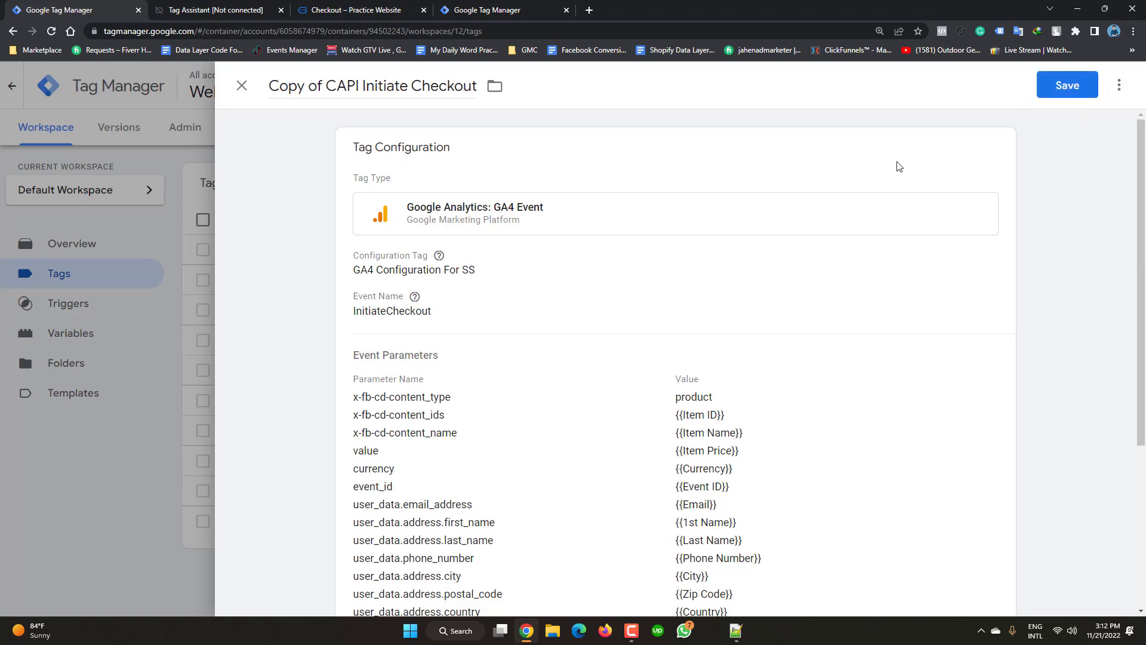
left_click(327, 84)
key("BackSpace")
key("BackSpace")
key("BackSpace")
key("BackSpace")
key("BackSpace")
key("BackSpace")
key("BackSpace")
key("BackSpace")
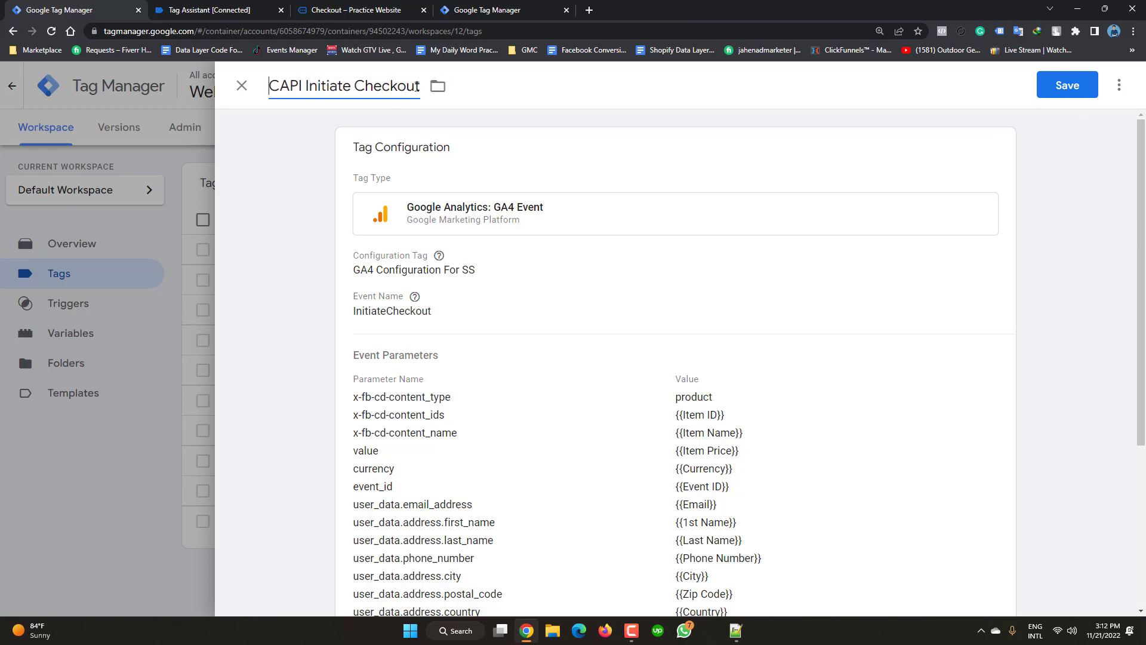
key("BackSpace")
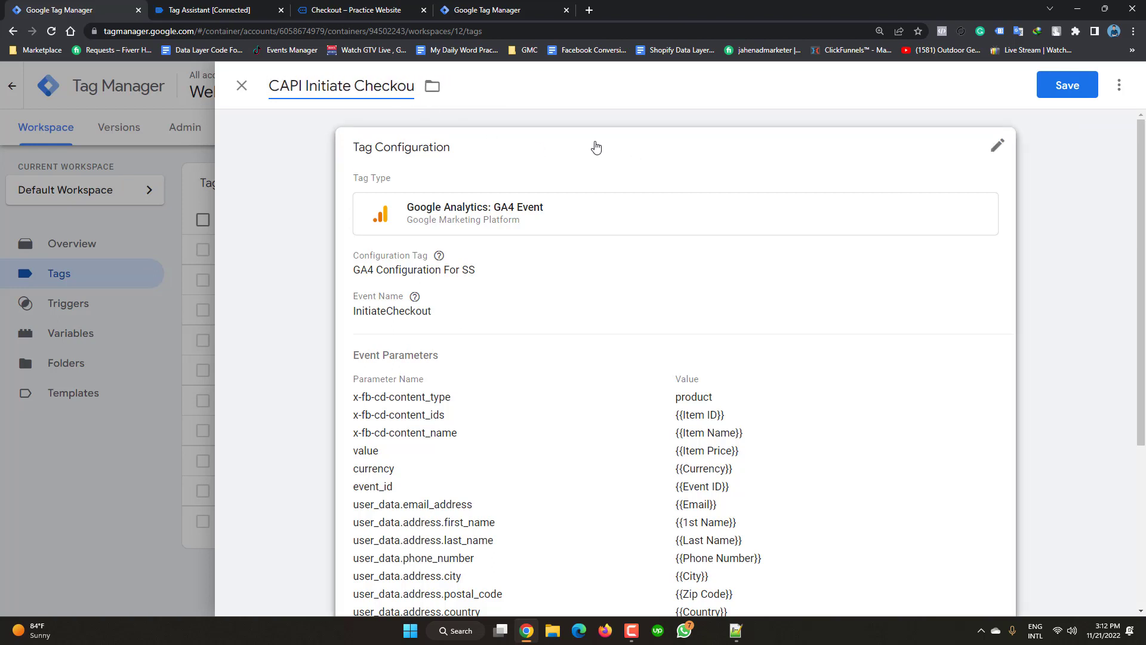
key("BackSpace")
key("BackSpace")
key("BackSpace")
key("BackSpace")
key("BackSpace")
key("BackSpace")
key("BackSpace")
key("BackSpace")
key("BackSpace")
key("BackSpace")
key("BackSpace")
key("BackSpace")
key("BackSpace")
key("BackSpace")
key("BackSpace")
key("BackSpace")
key("BackSpace")
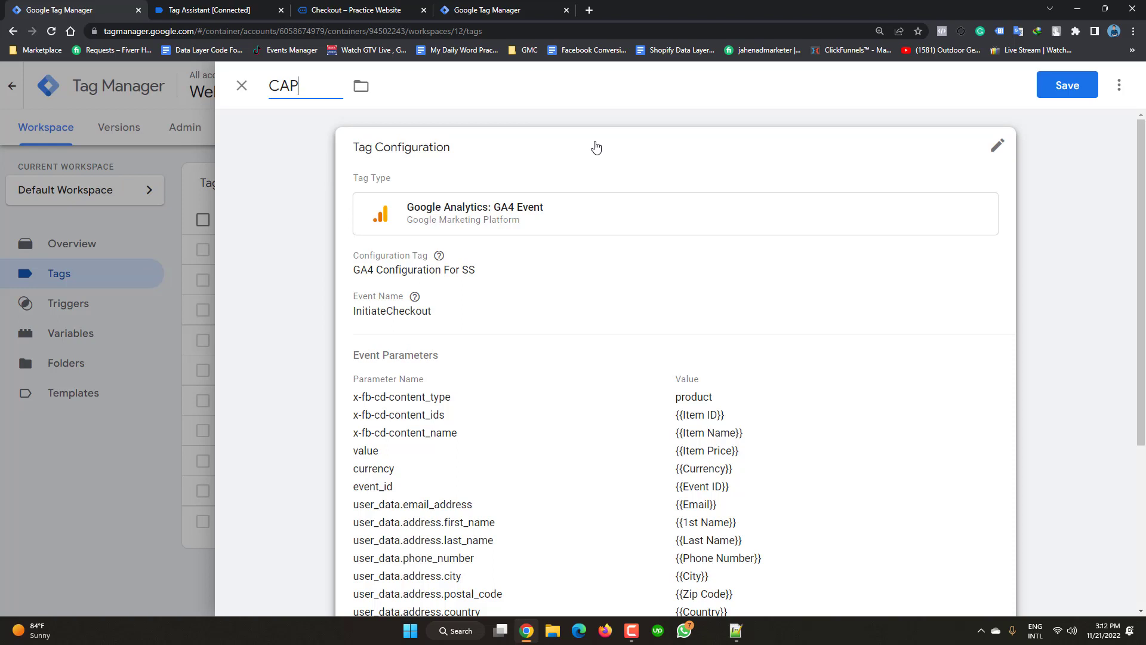
type("I Purcahs")
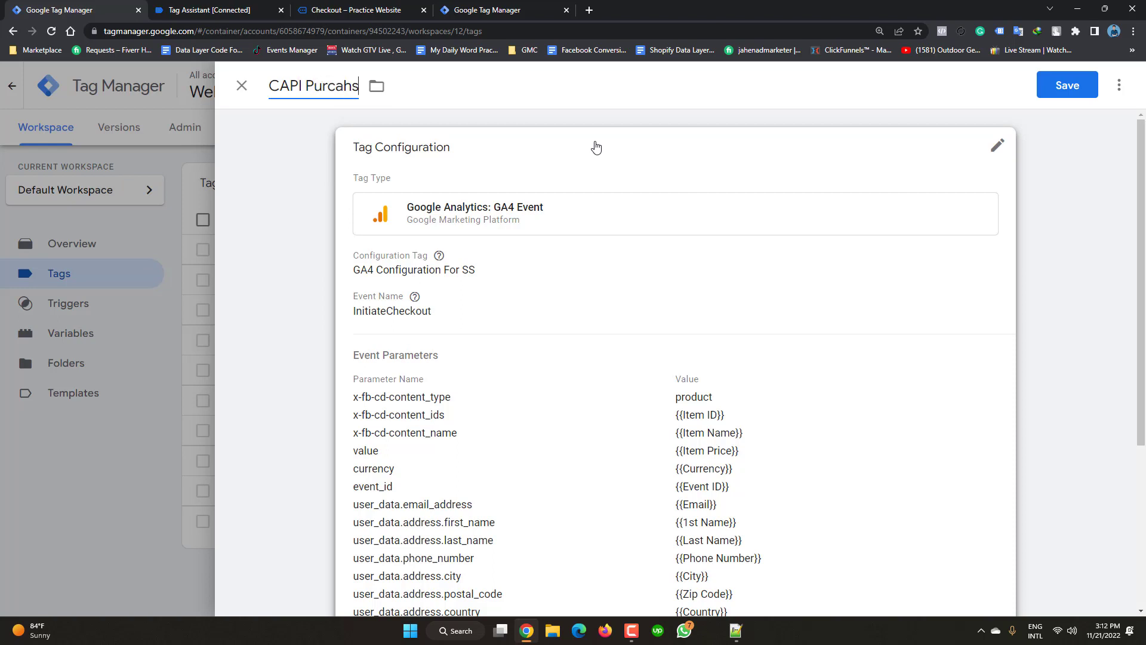
type("e")
- Change the tag's event name to Purchase and correct the tag name to CAPI Purchase
left_click(767, 158)
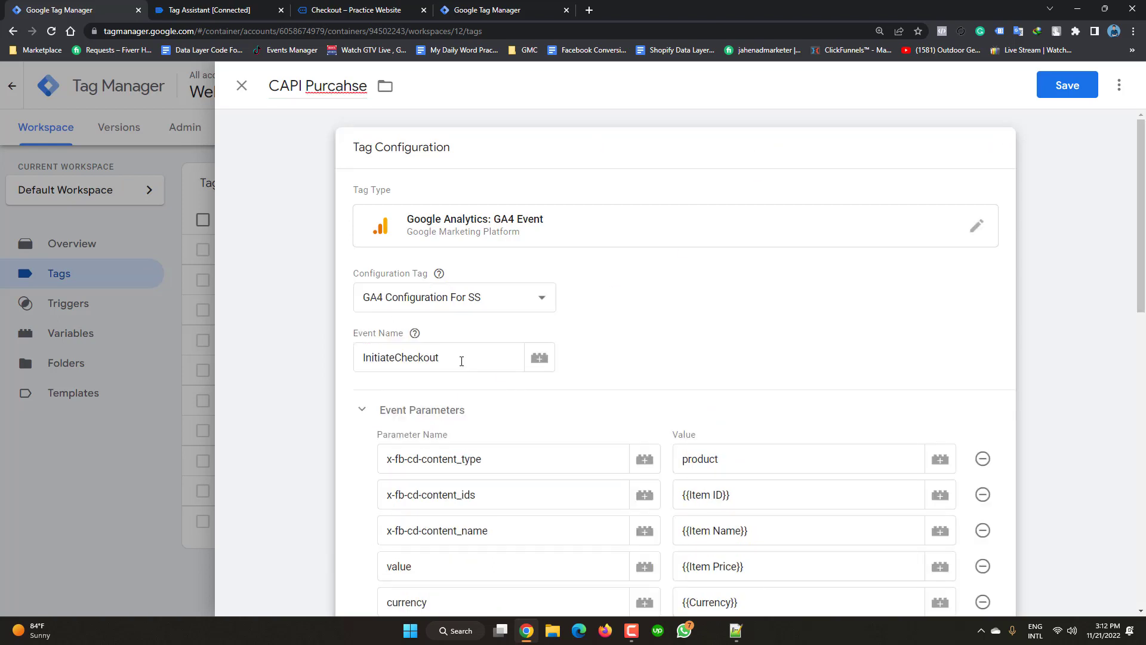
left_click(462, 361)
key("BackSpace")
key("BackSpace")
key("BackSpace")
key("BackSpace")
key("BackSpace")
key("BackSpace")
key("BackSpace")
key("BackSpace")
key("BackSpace")
key("BackSpace")
key("BackSpace")
key("BackSpace")
key("BackSpace")
key("BackSpace")
key("BackSpace")
key("BackSpace")
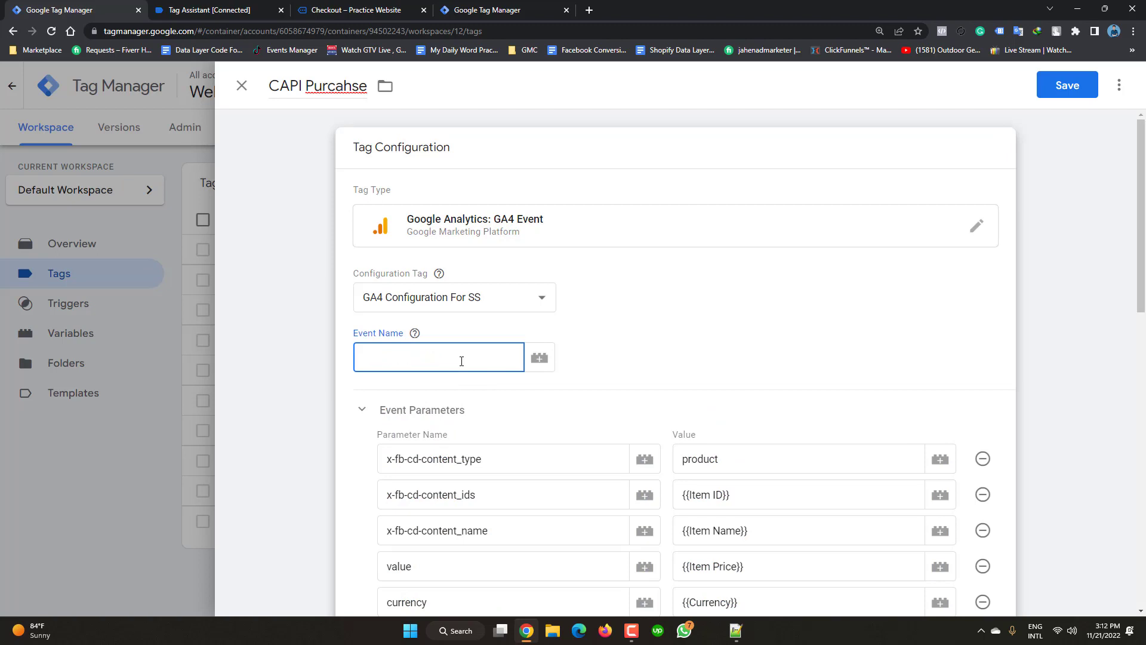
type("Purchase")
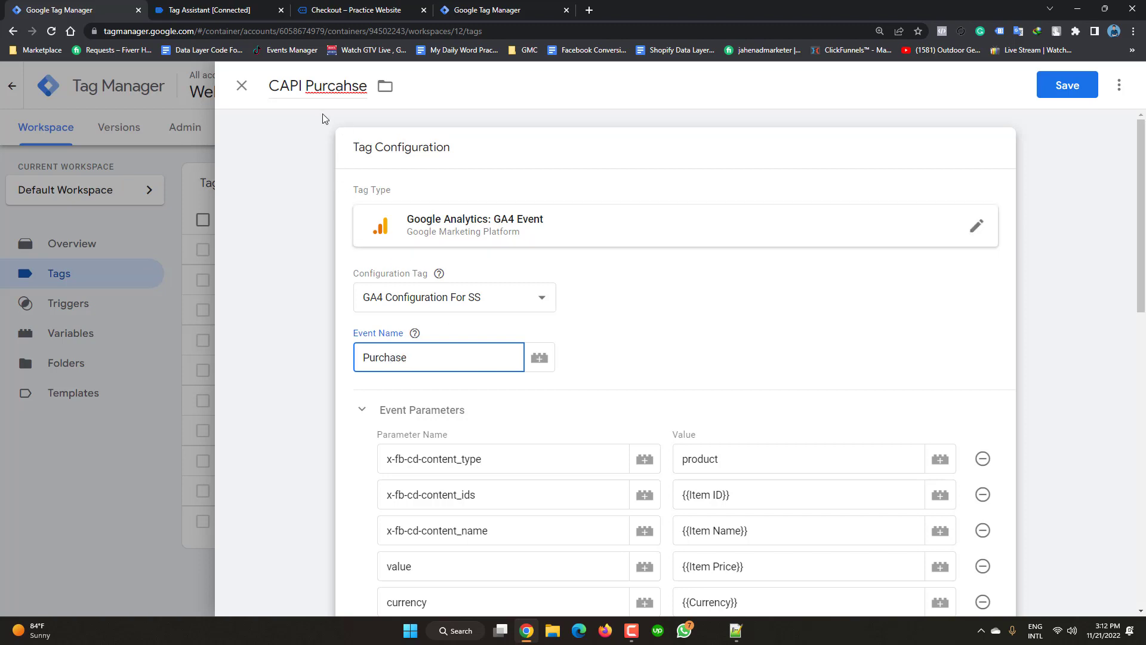
right_click(341, 87)
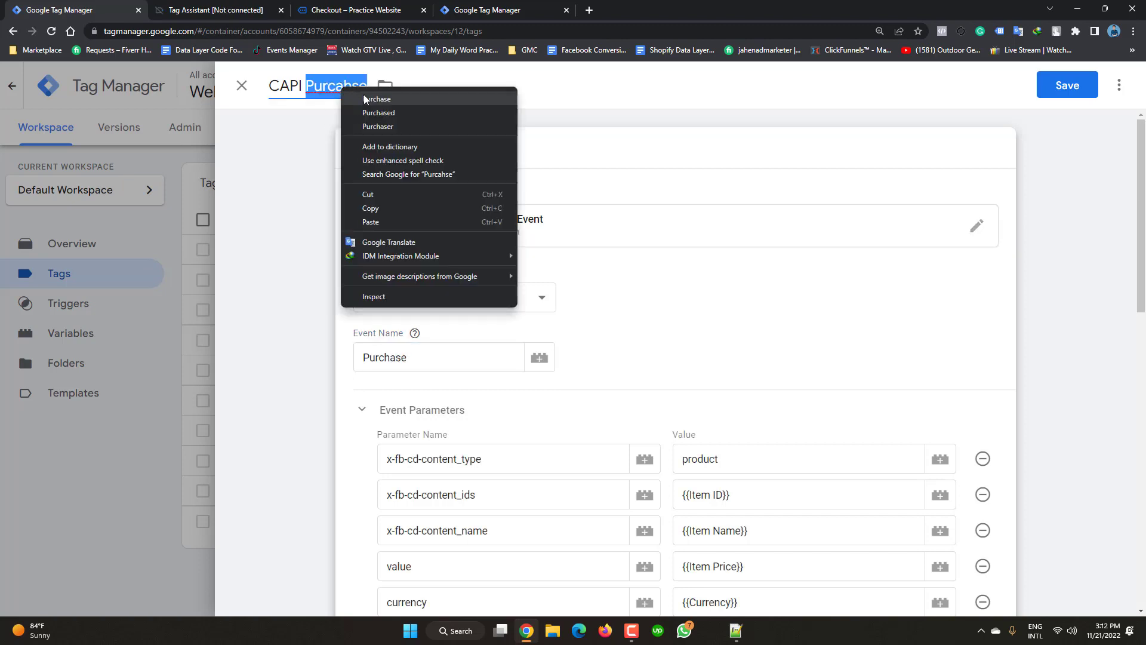
left_click(370, 99)
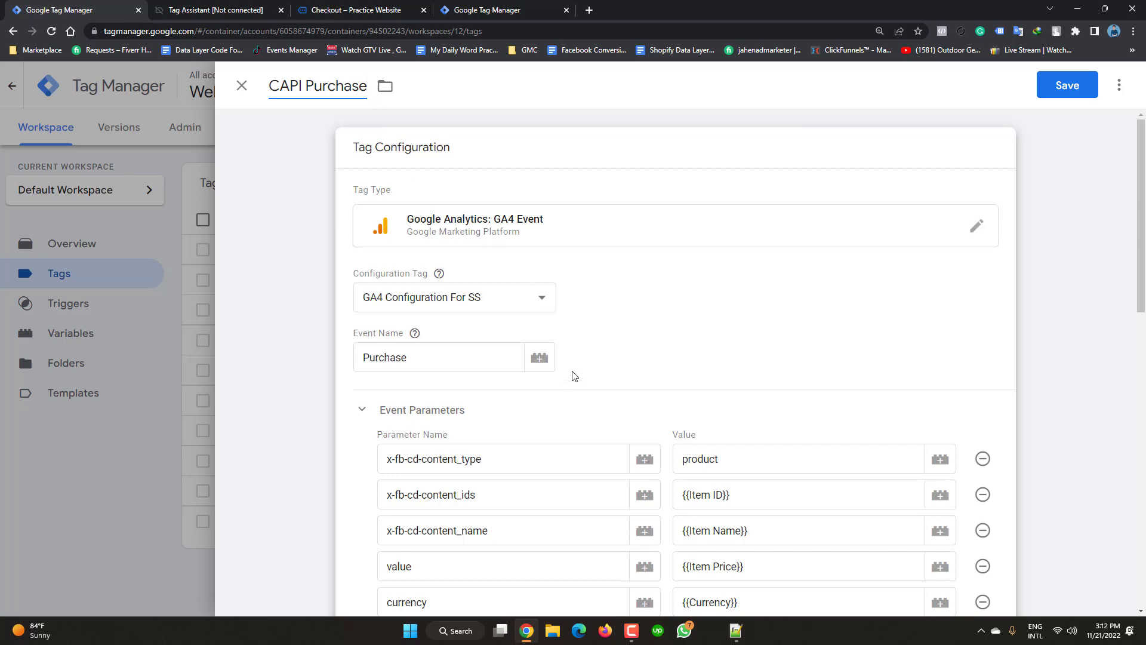
- Review the tag's parameters and bring up the saved purchase data in Notepad++
scroll(517, 421, "down", 1)
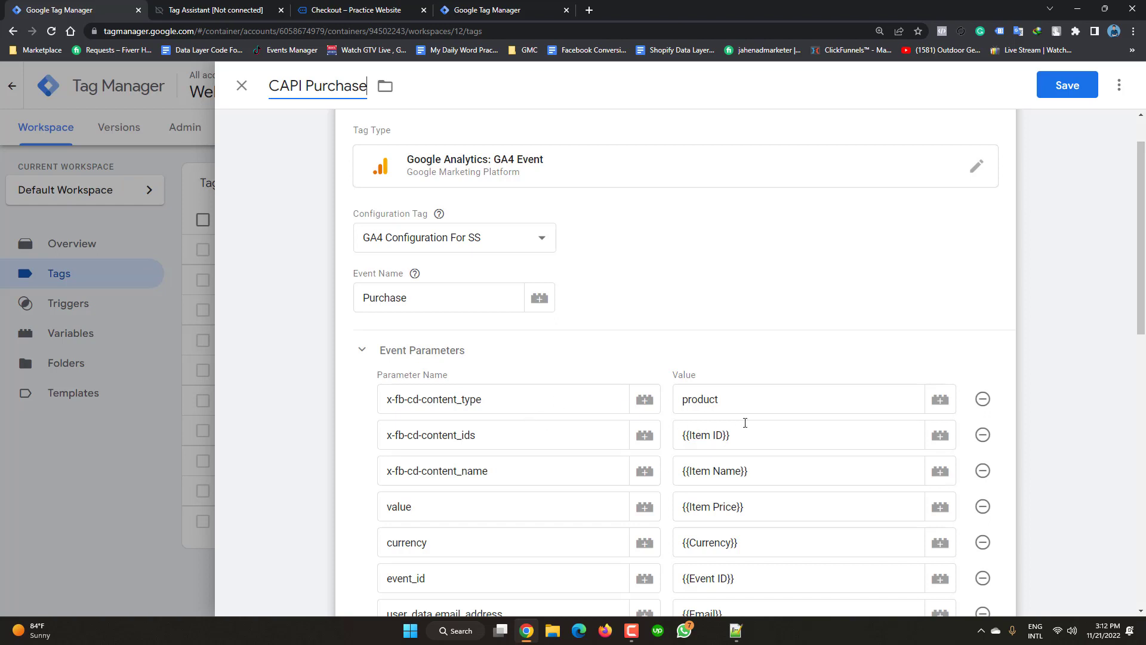
scroll(741, 431, "down", 1)
scroll(750, 424, "down", 1)
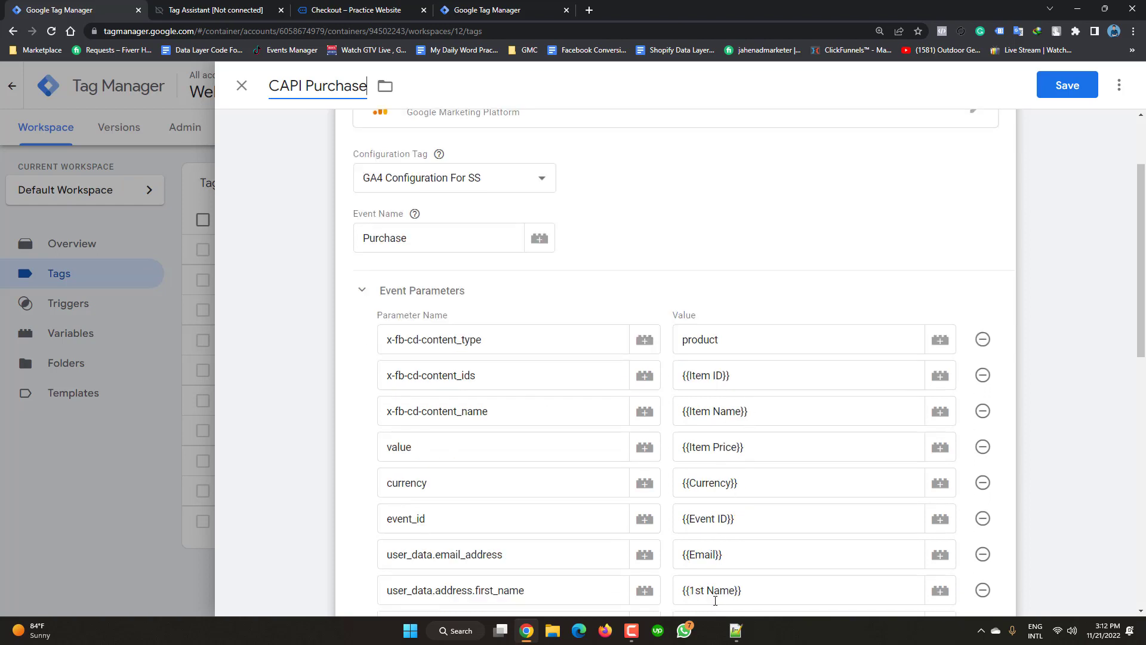
left_click(736, 635)
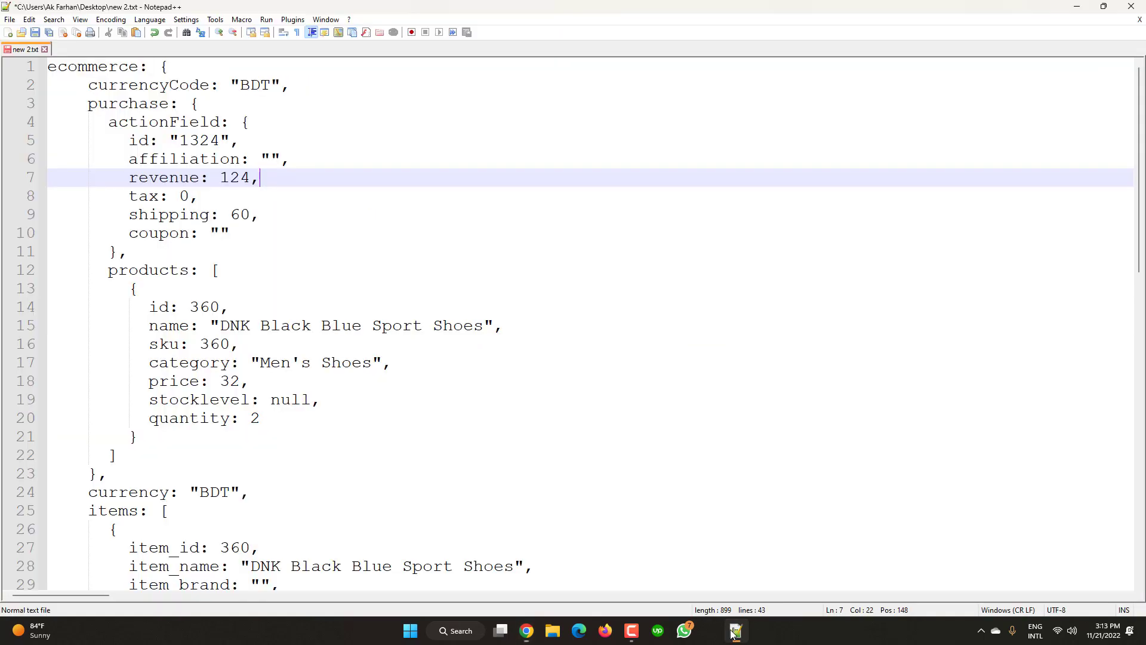
- Select the items array in the saved purchase data, then return to the CAPI Purchase tag editor
scroll(244, 425, "down", 3)
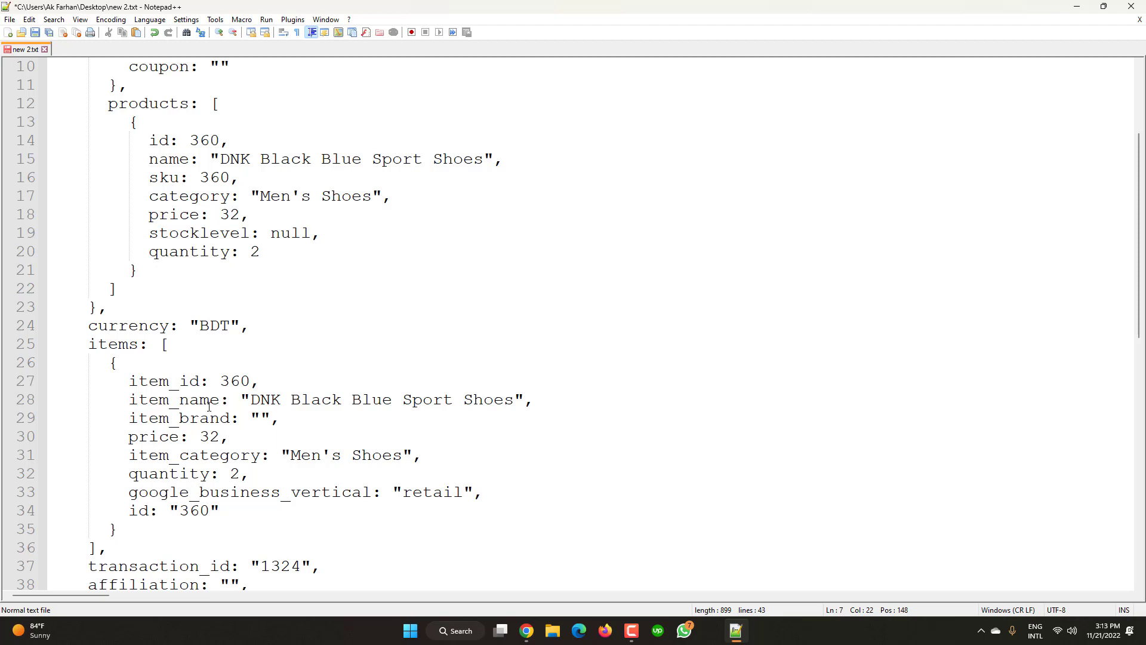
left_click_drag(140, 542, 40, 344)
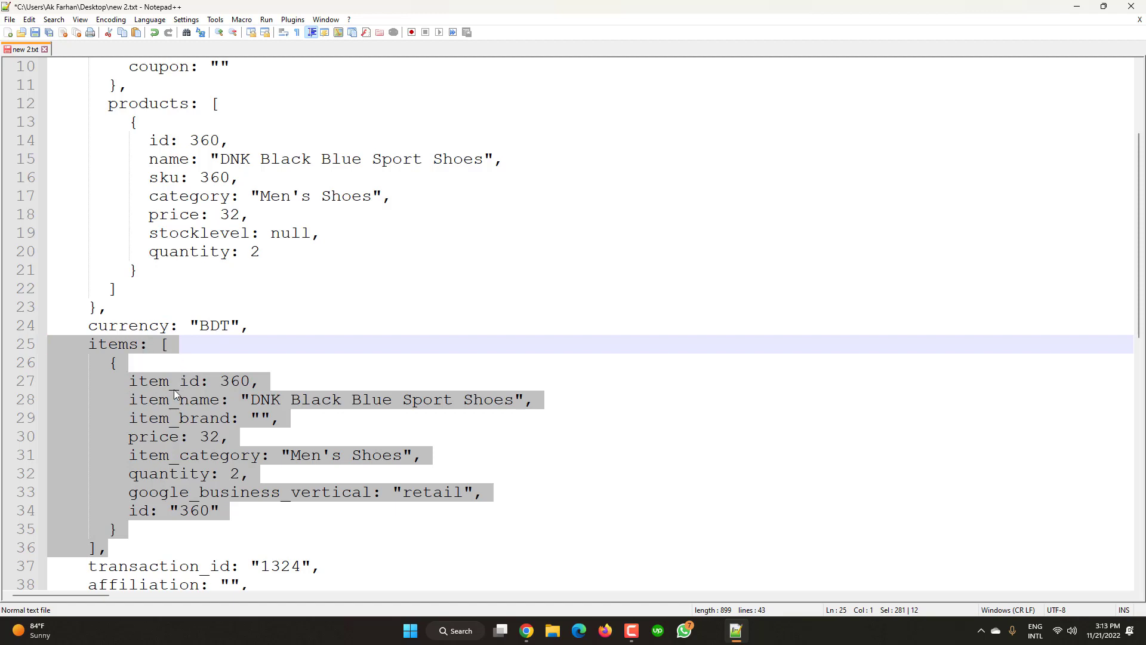
left_click(527, 630)
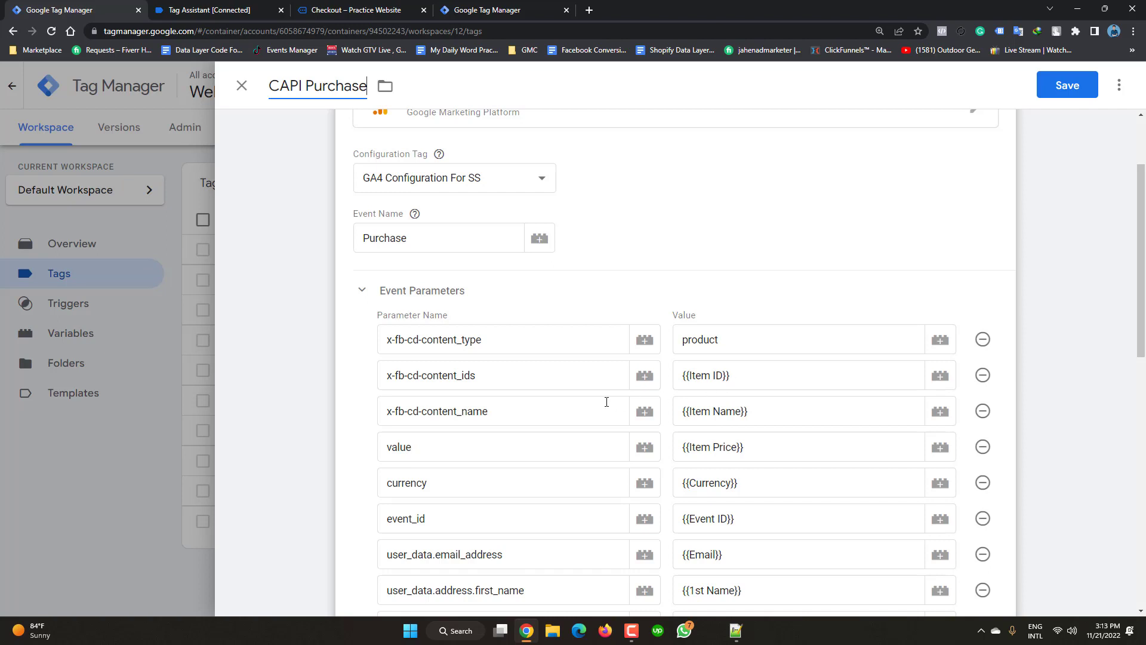
- Replace the value parameter's Item Price variable with {{Purchase Total Value}}
left_click(765, 449)
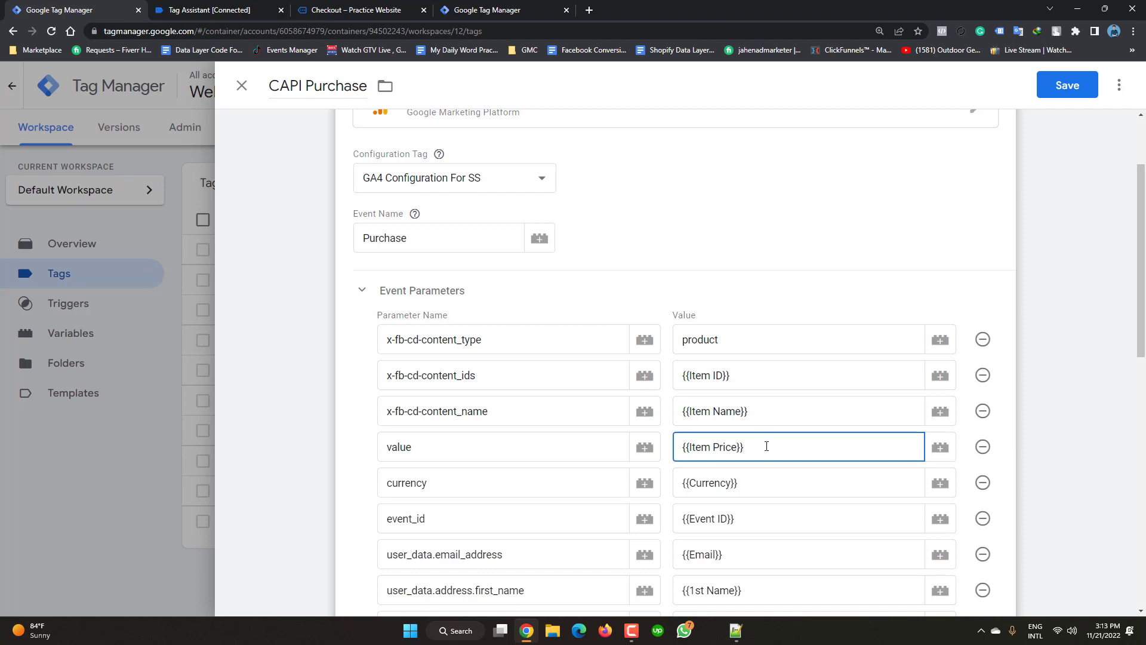
key("BackSpace")
key("BackSpace")
key("BackSpace")
key("BackSpace")
key("BackSpace")
key("BackSpace")
key("BackSpace")
key("BackSpace")
key("BackSpace")
key("BackSpace")
key("BackSpace")
key("BackSpace")
key("BackSpace")
key("BackSpace")
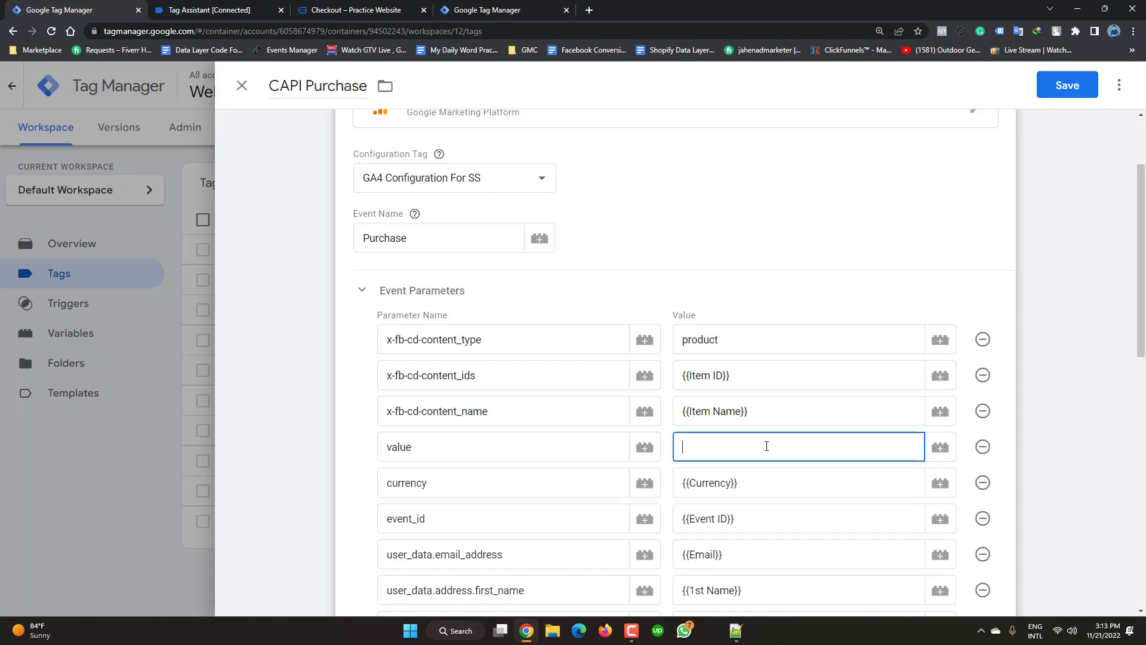
left_click(940, 453)
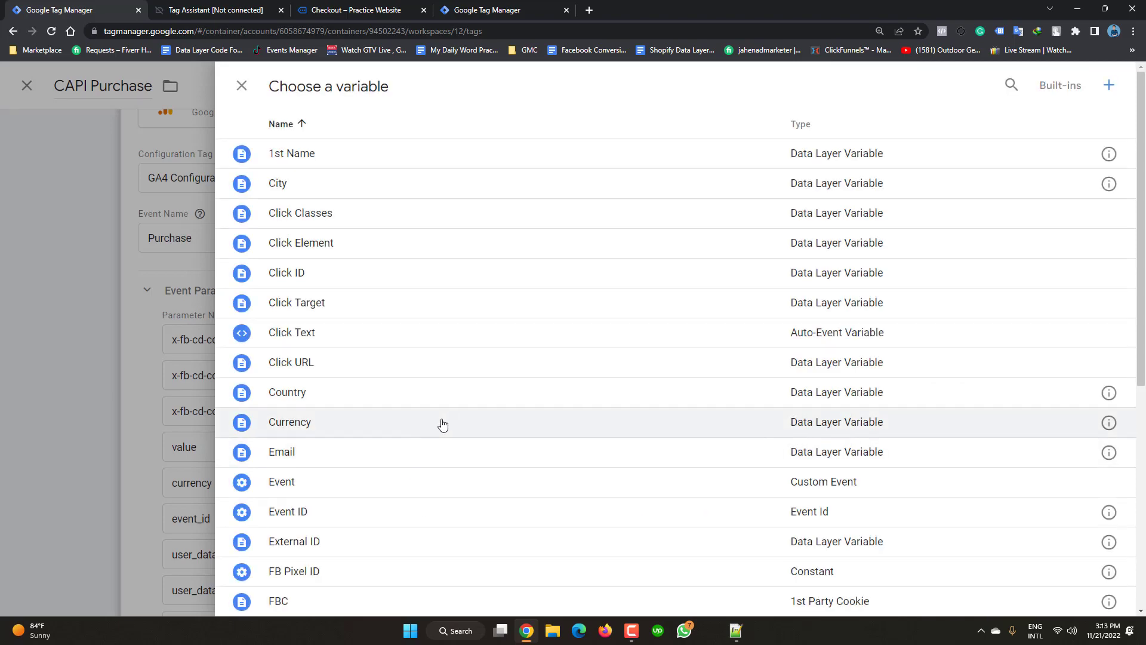
scroll(420, 502, "down", 4)
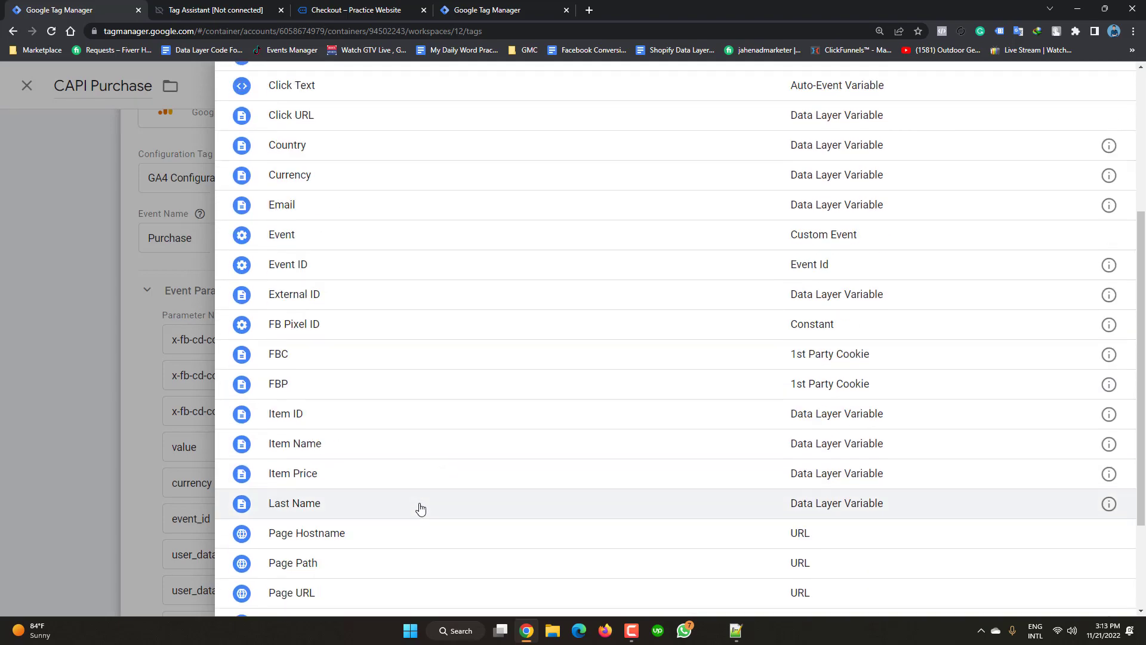
scroll(420, 507, "down", 3)
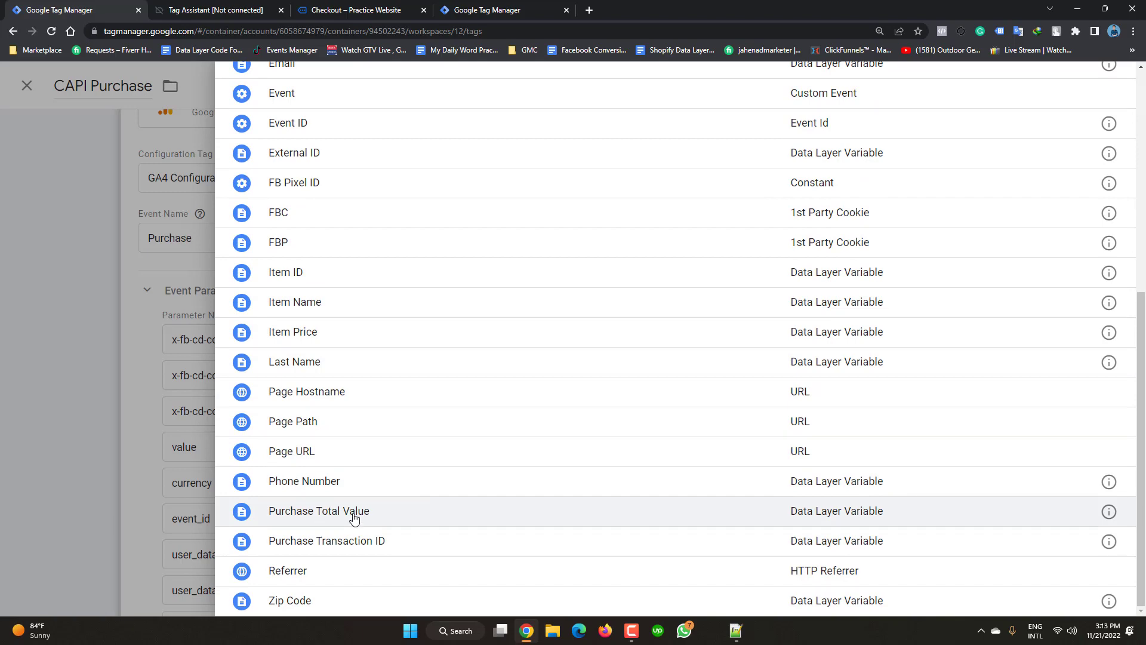
left_click(354, 518)
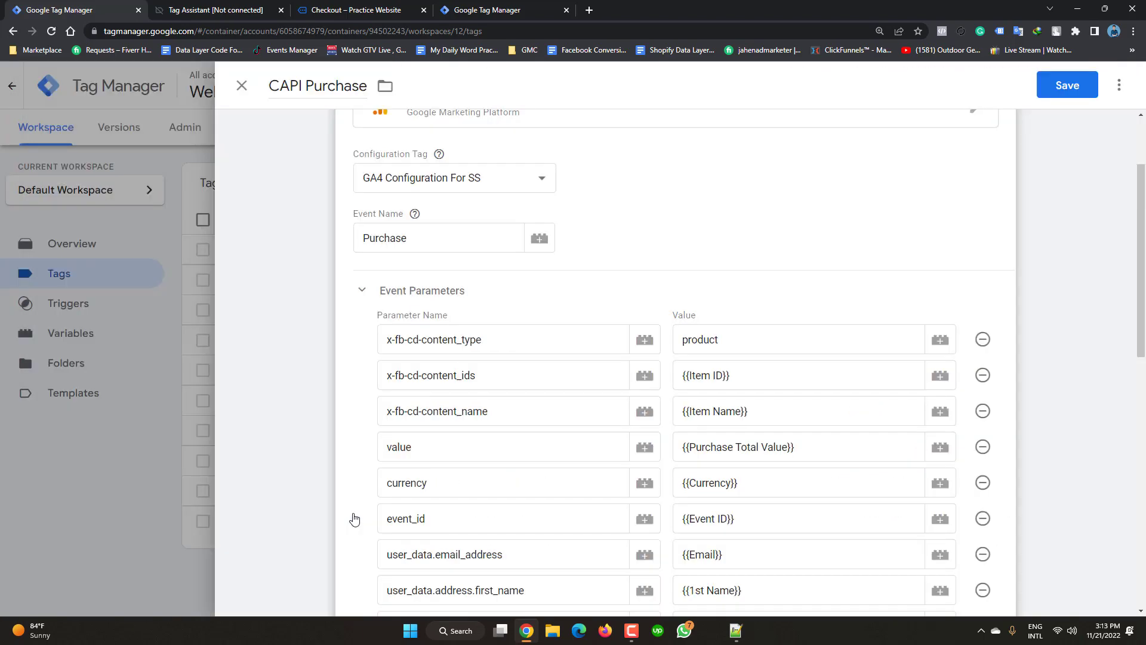
scroll(669, 513, "down", 3)
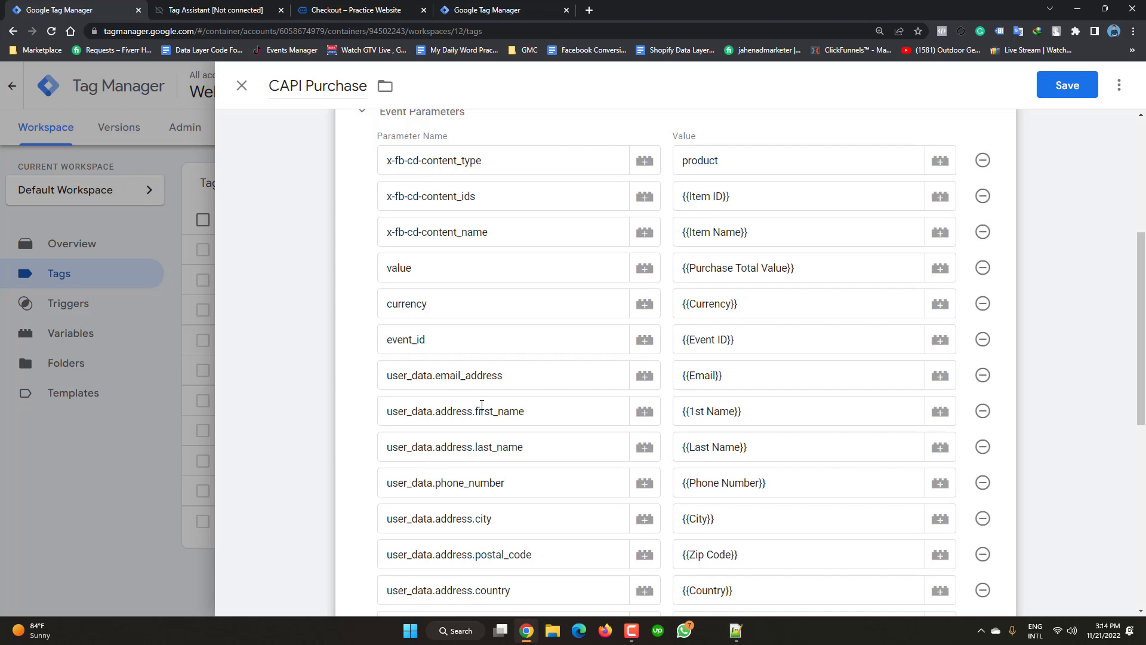
scroll(495, 393, "down", 1)
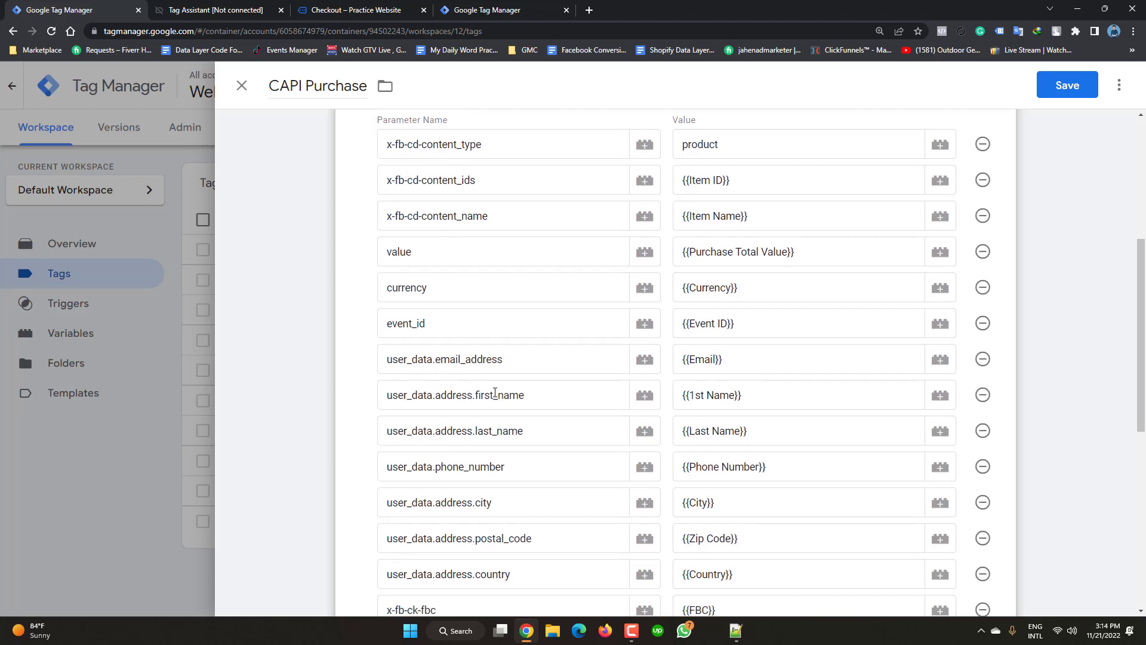
scroll(494, 393, "down", 5)
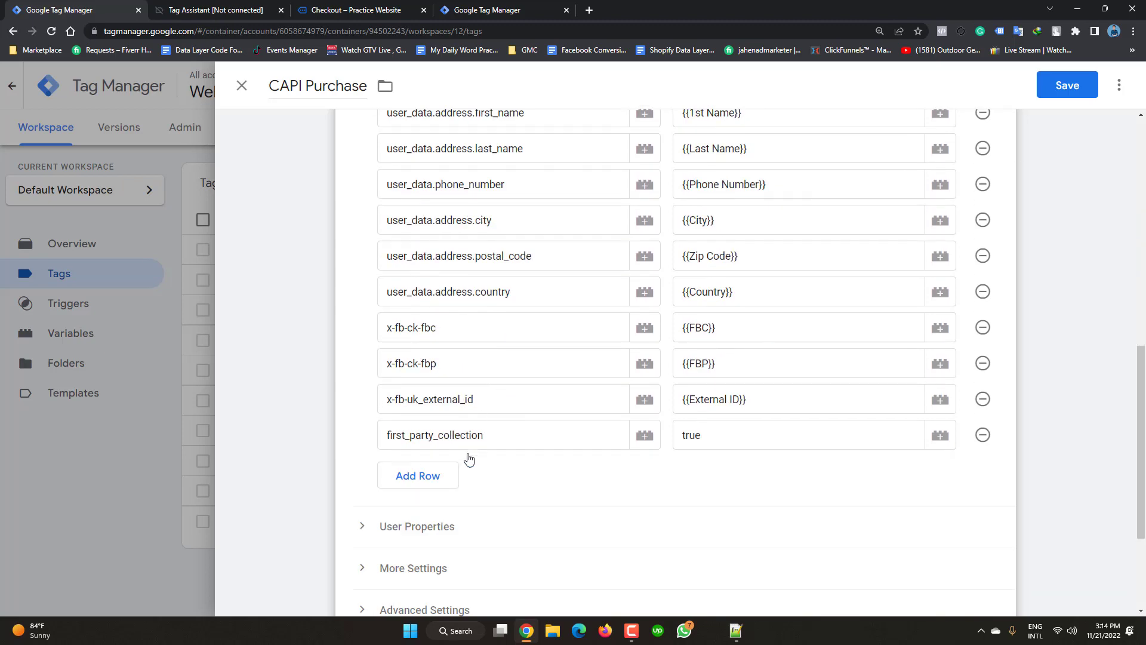
- Add a transaction_id event parameter mapped to {{Purchase Transaction ID}}
left_click(430, 483)
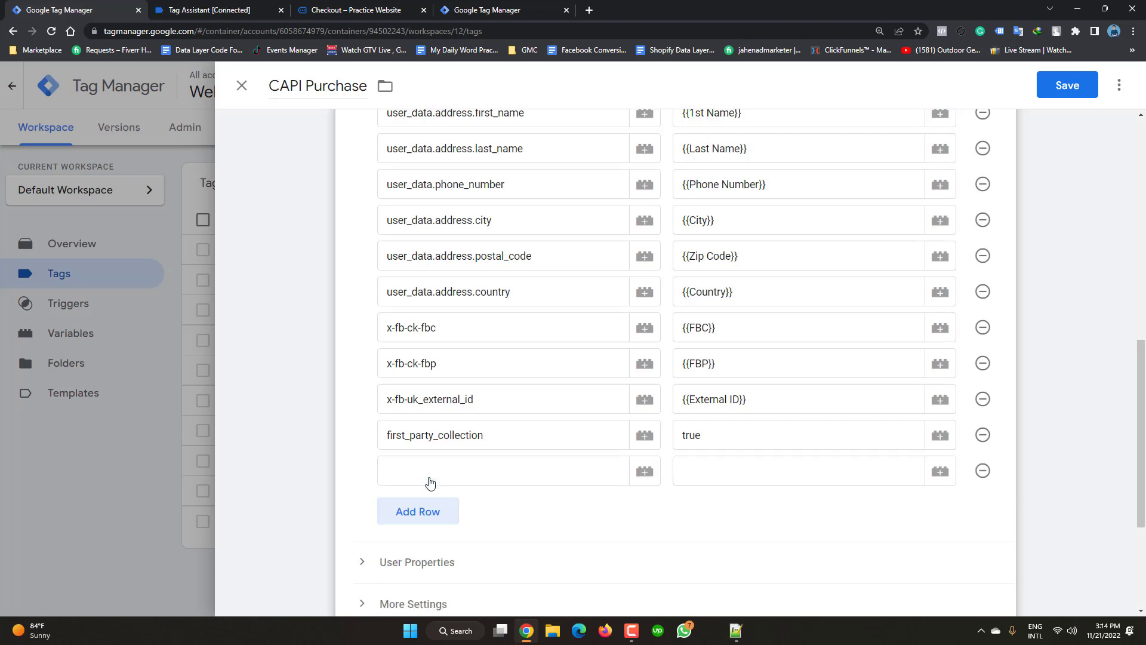
left_click(429, 477)
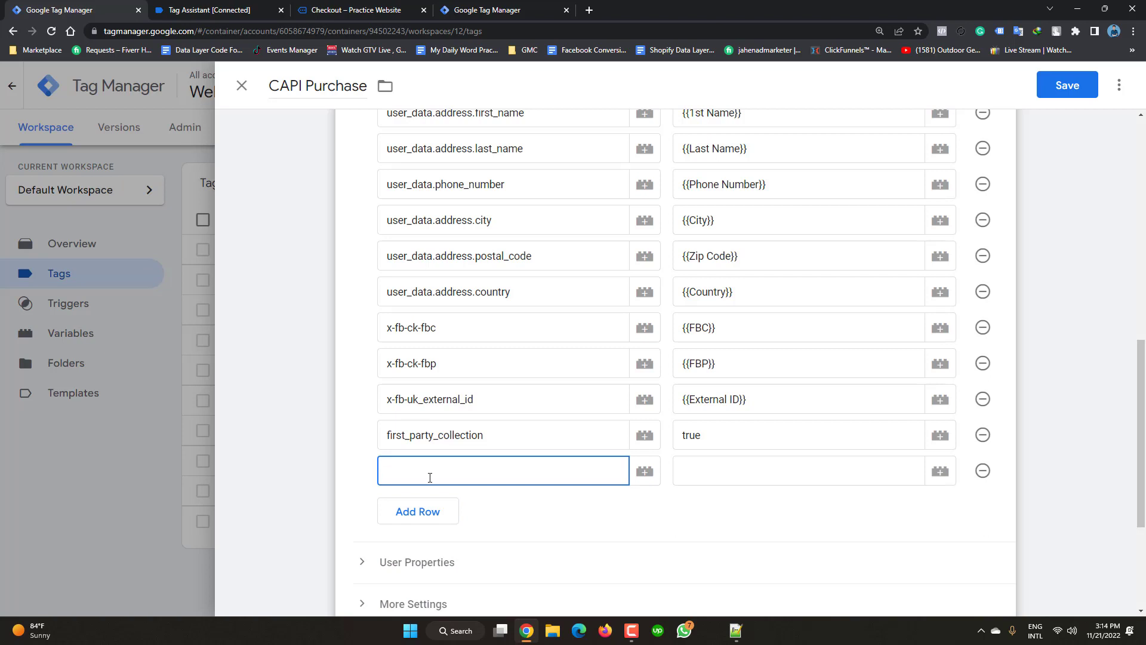
type("transaction_id")
left_click(941, 473)
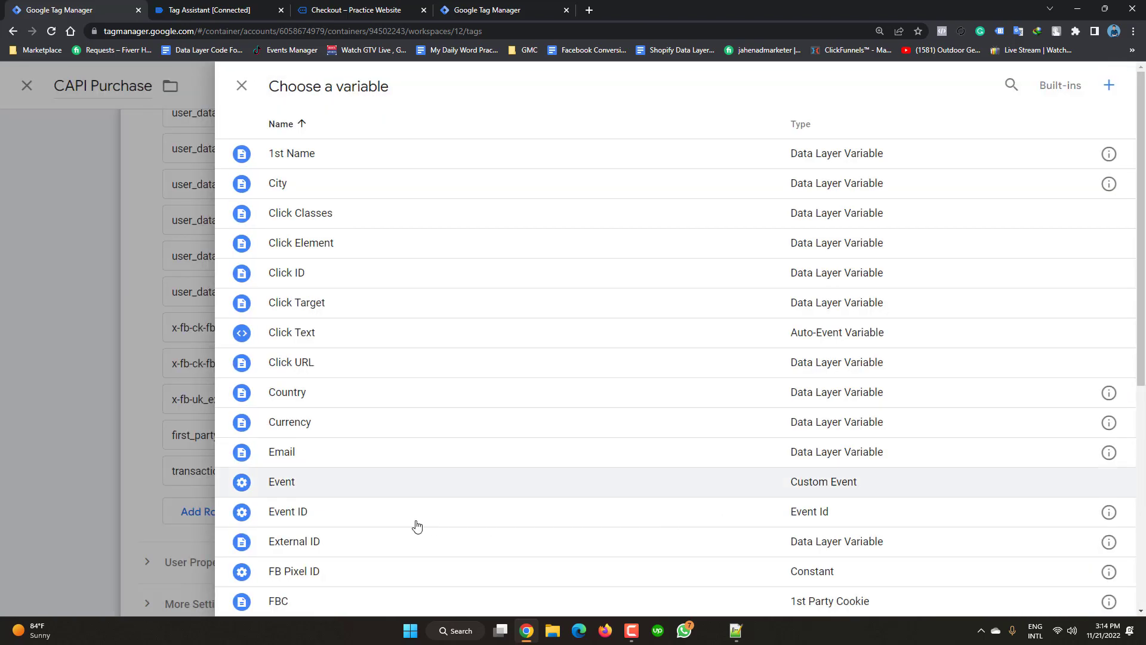
scroll(416, 526, "down", 5)
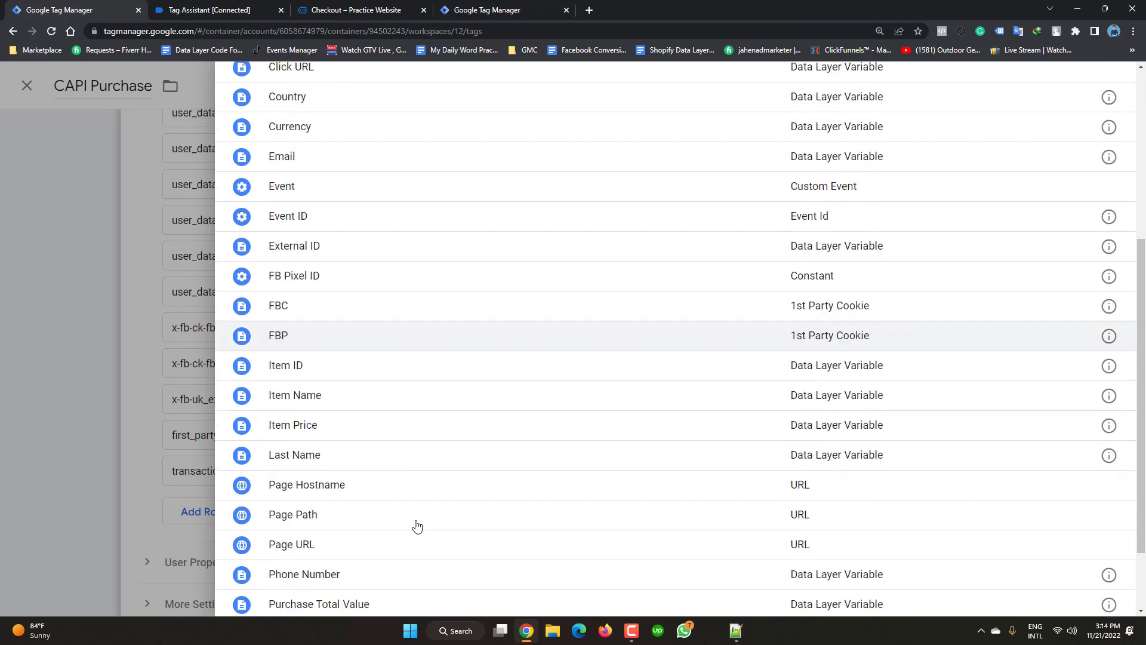
scroll(417, 526, "down", 2)
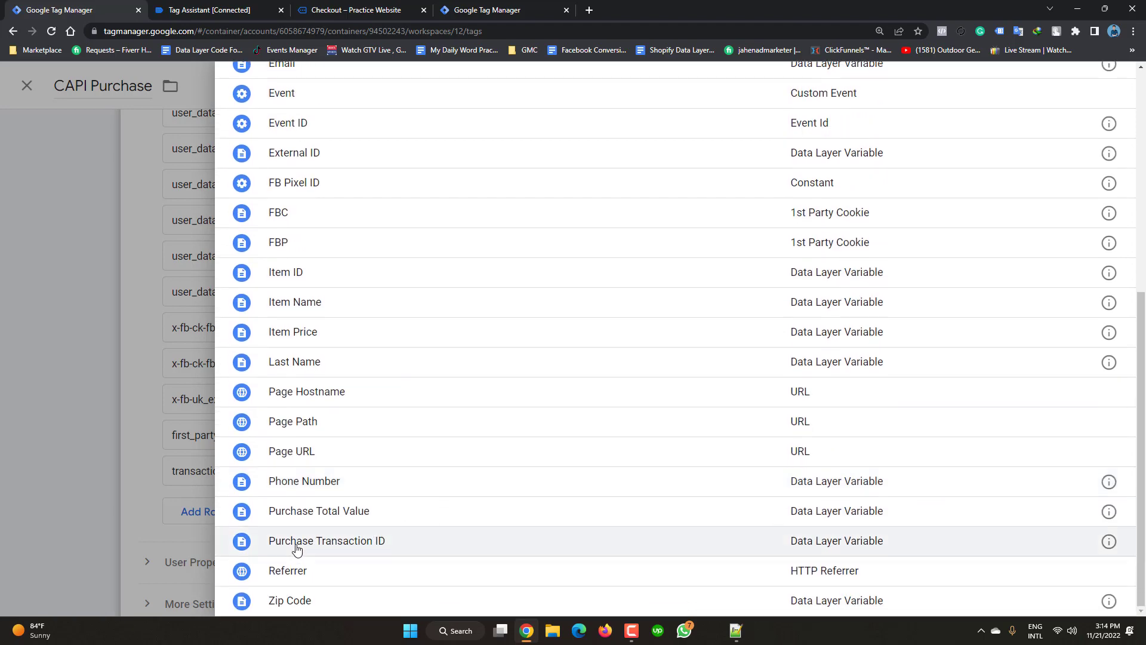
left_click(296, 542)
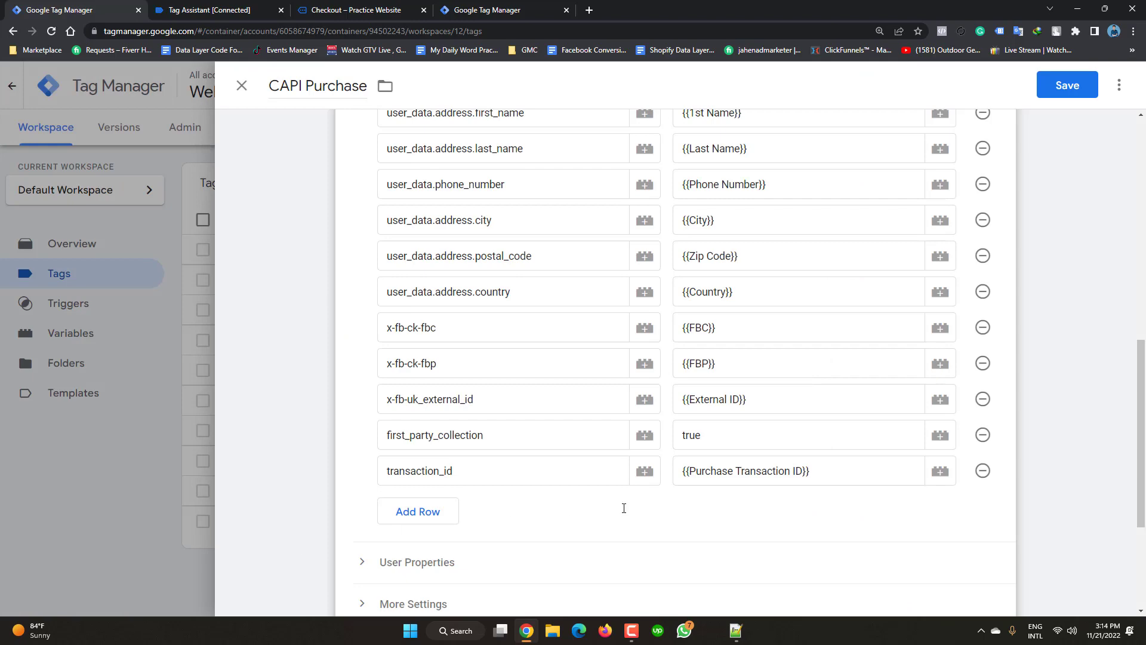
scroll(624, 508, "up", 1)
scroll(624, 508, "up", 4)
scroll(623, 508, "up", 6)
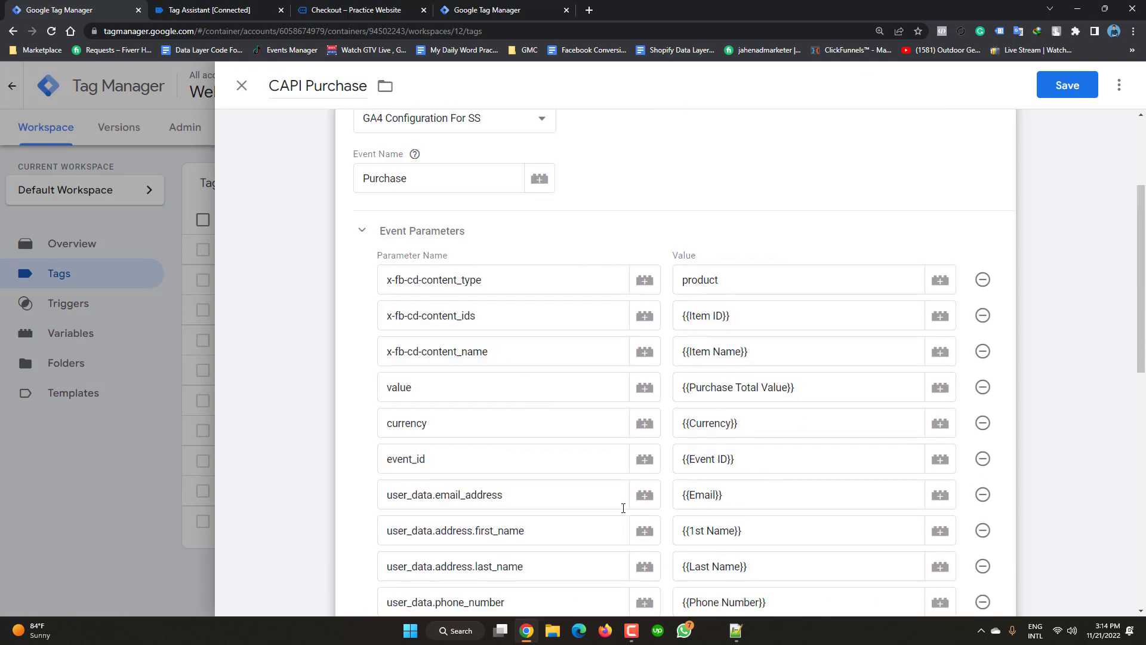
scroll(621, 505, "down", 2)
scroll(618, 509, "down", 10)
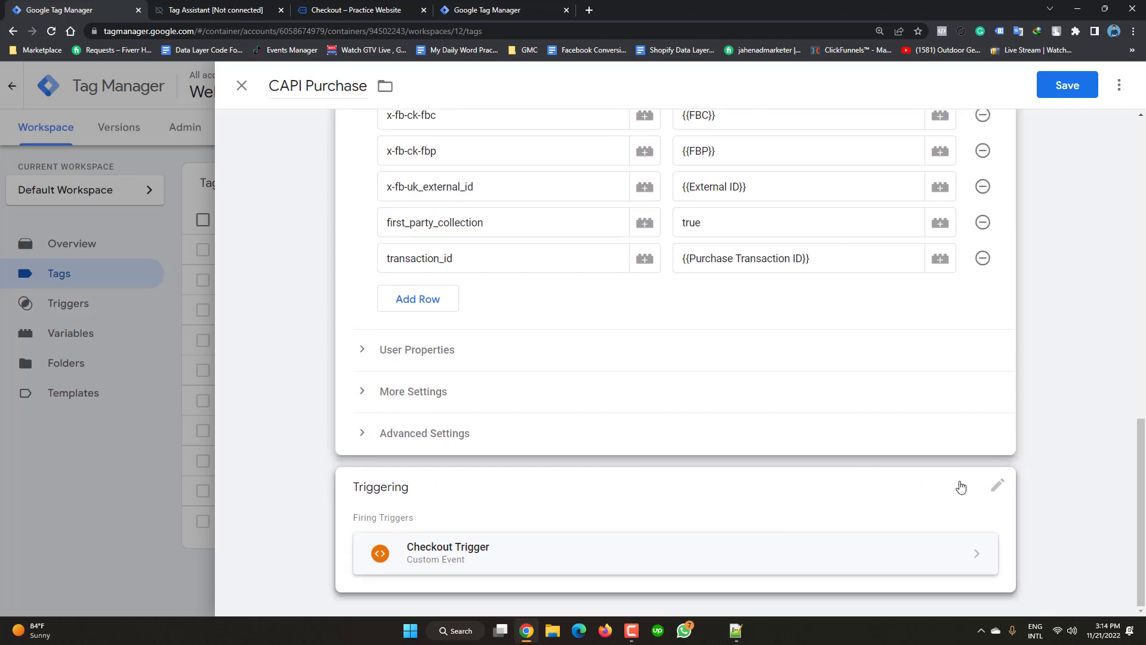
- Replace Checkout Trigger with Purchase Trigger as the tag's firing trigger
left_click(997, 485)
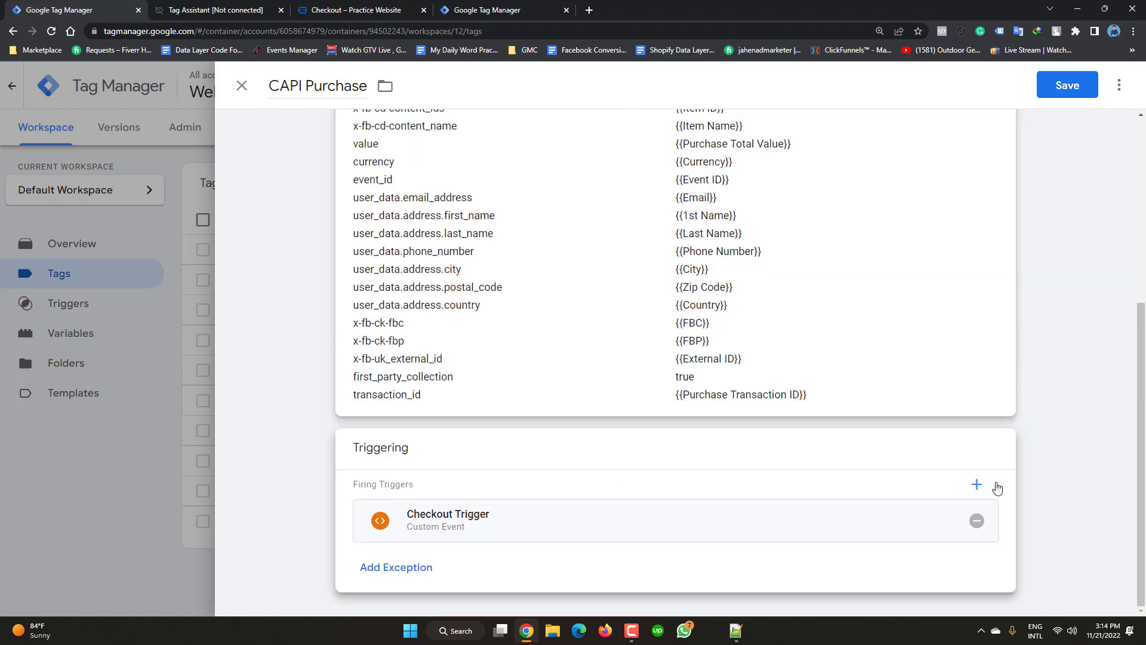
left_click(977, 521)
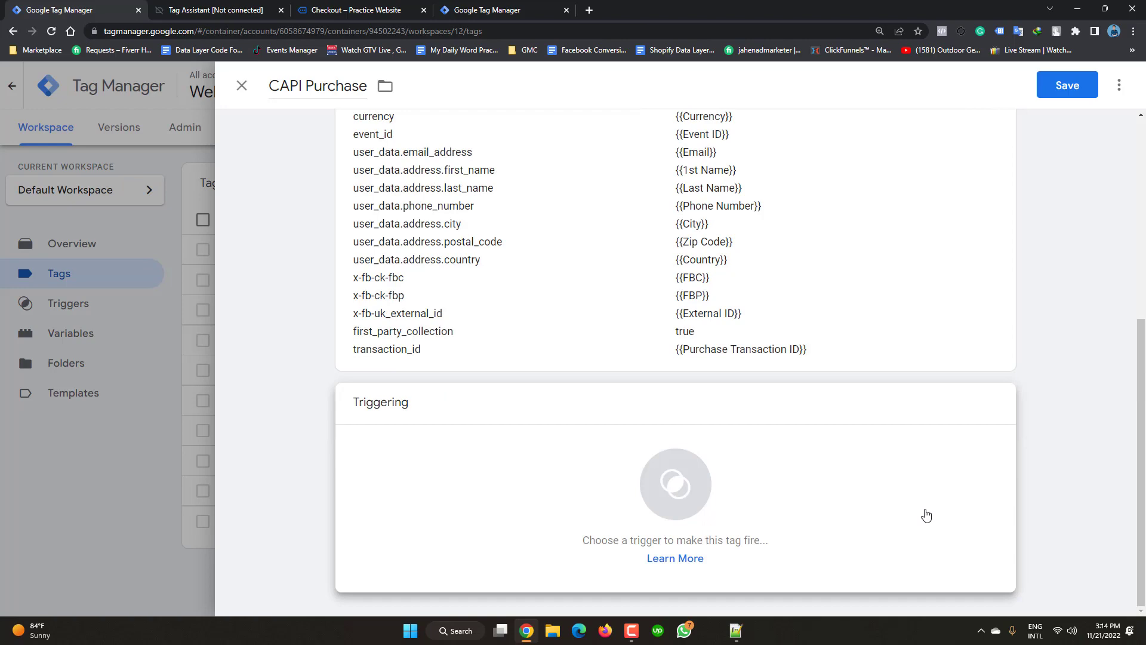
left_click(925, 514)
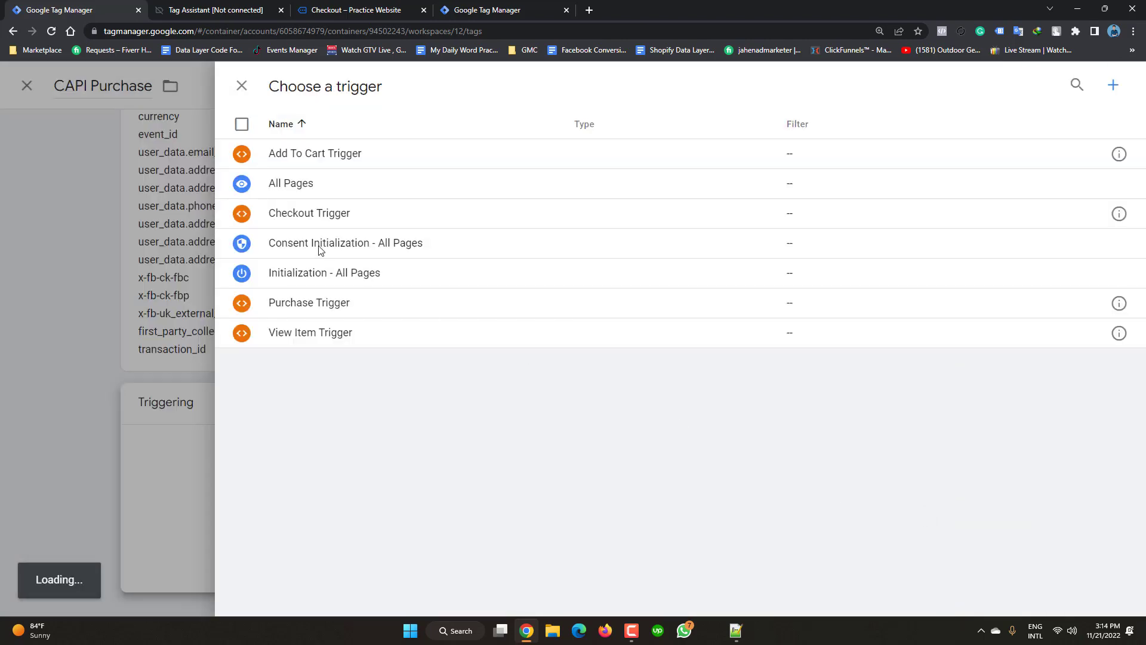
left_click(311, 307)
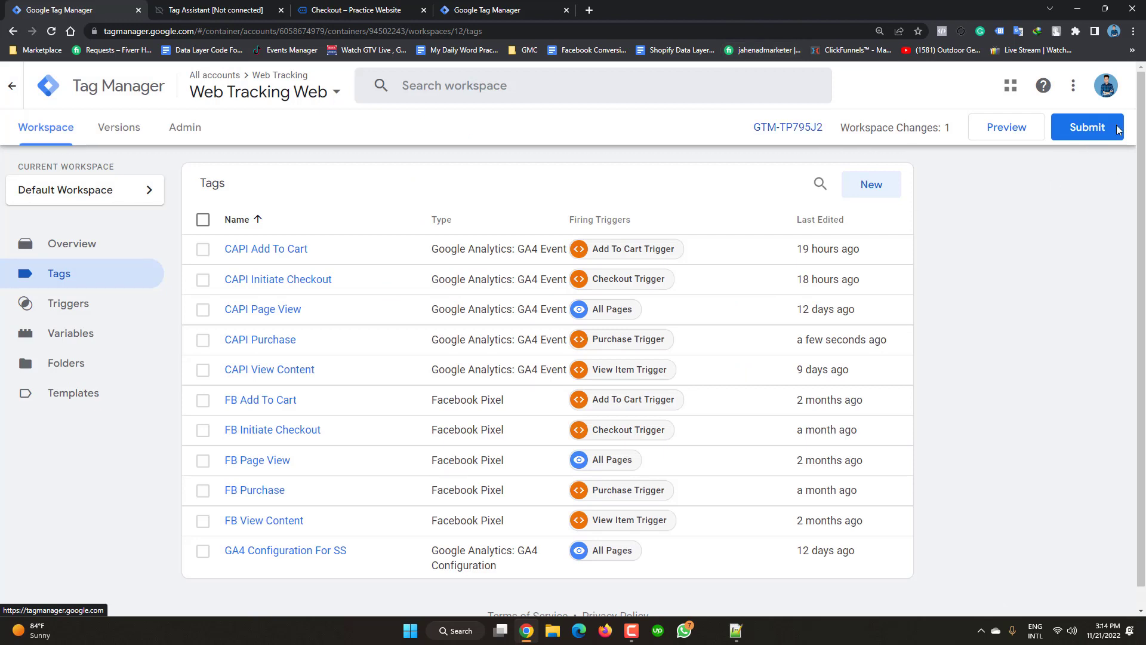
- Submit and publish the workspace changes as Version 12 without a description
left_click(1085, 136)
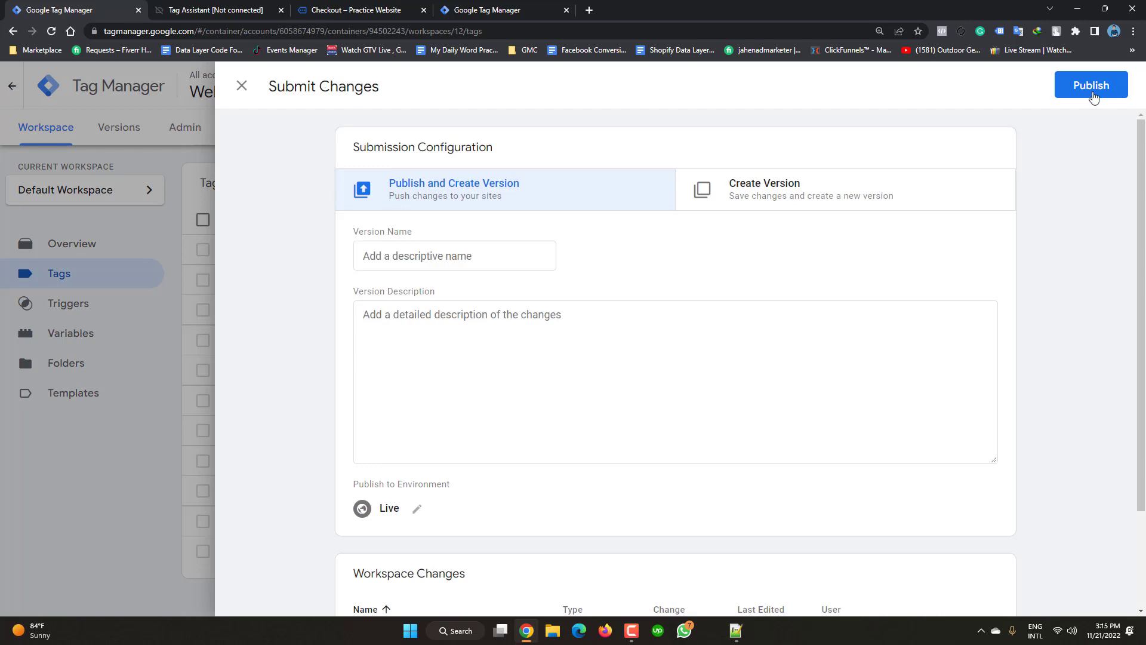
left_click(1092, 90)
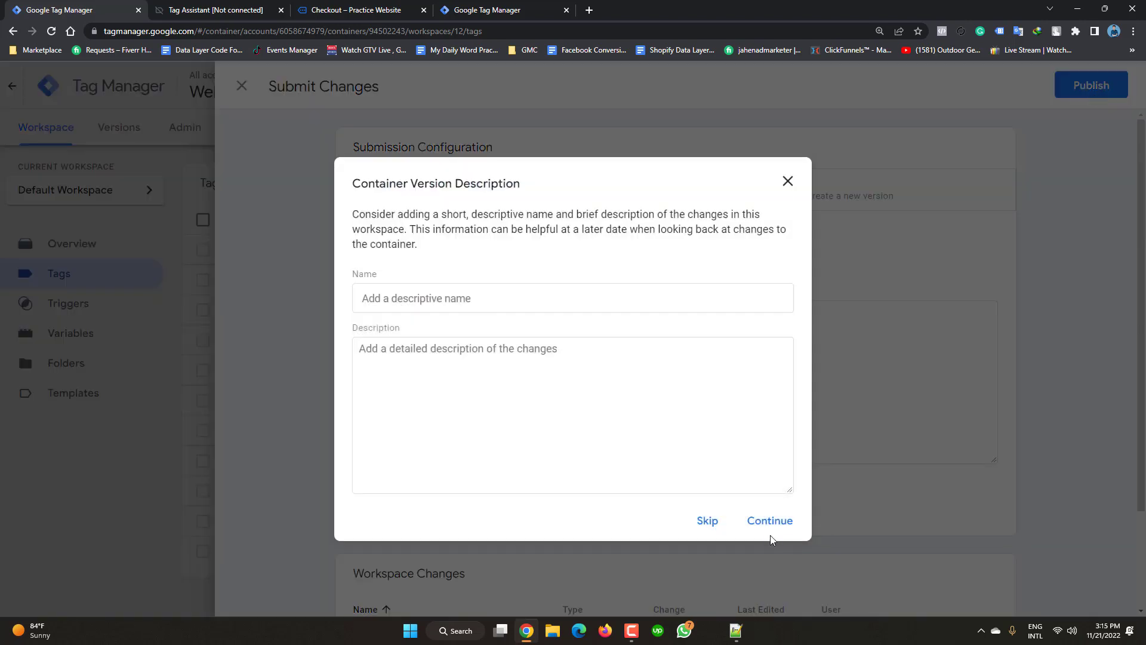
left_click(770, 521)
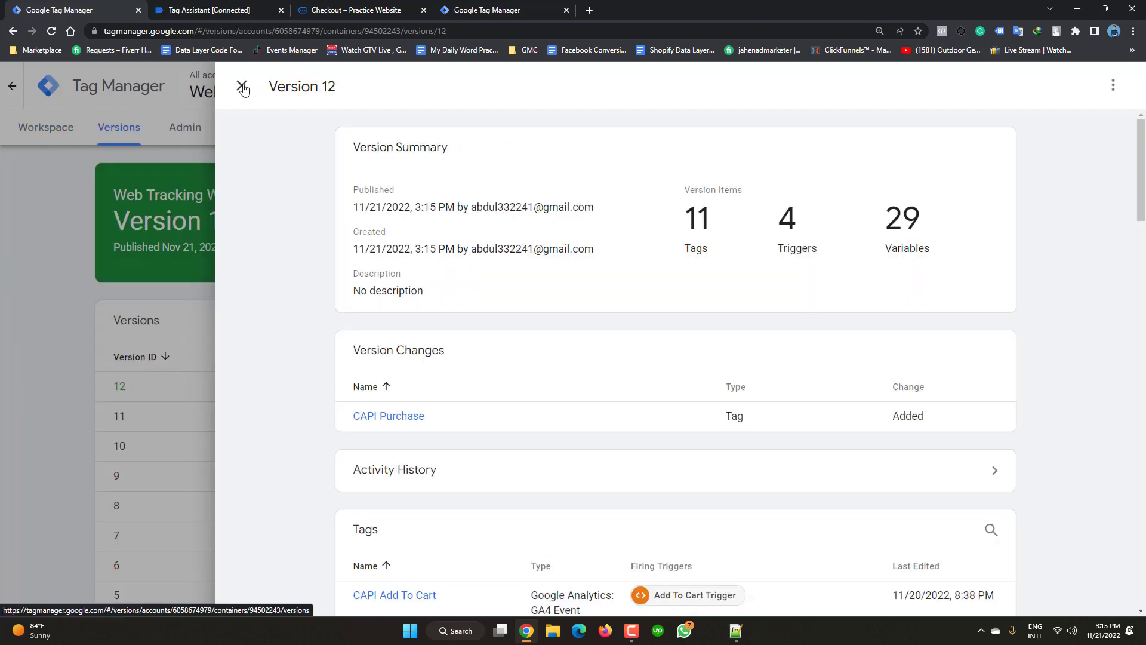
- Close the Version 12 panel, return to the Workspace, and close the old Tag Assistant tab
left_click(242, 87)
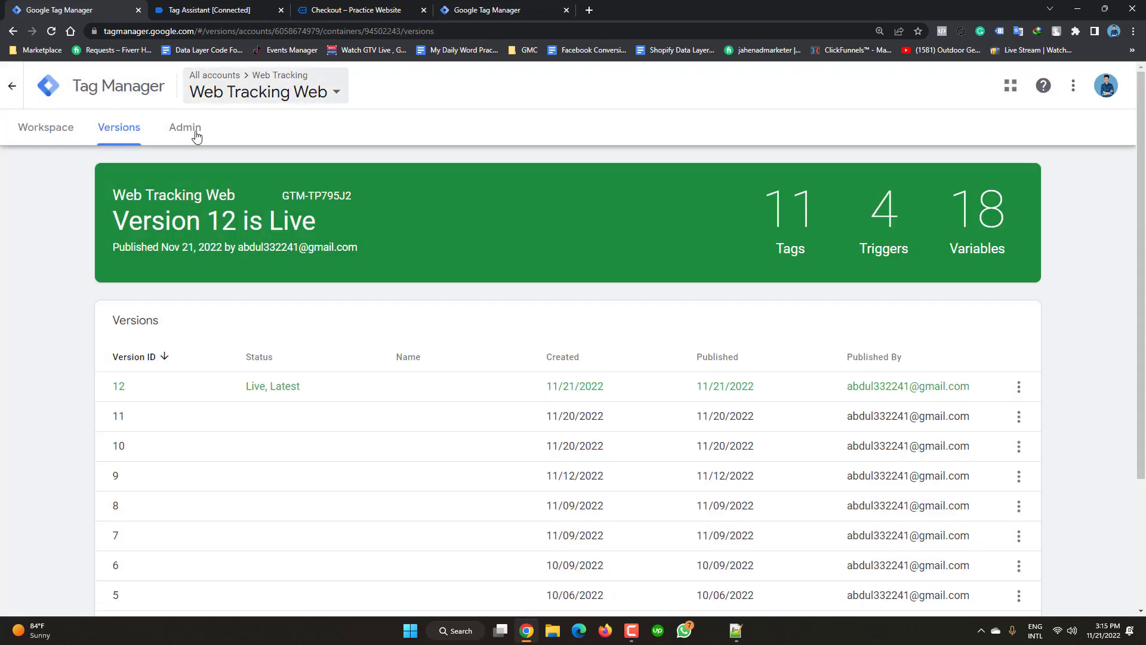
left_click(37, 130)
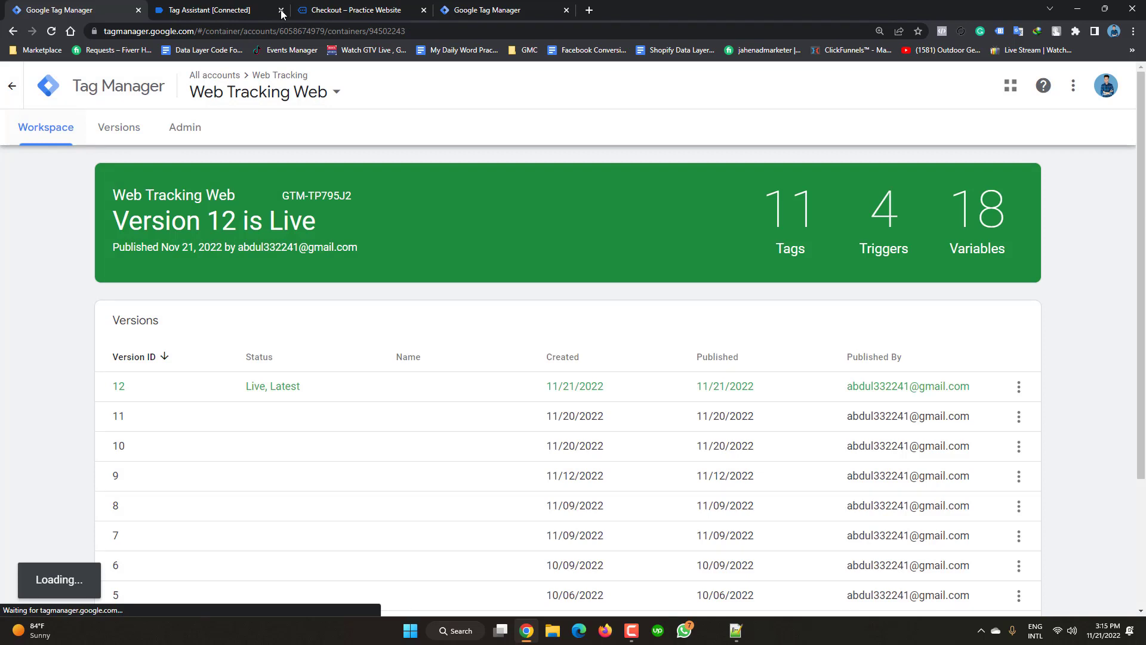
left_click(281, 11)
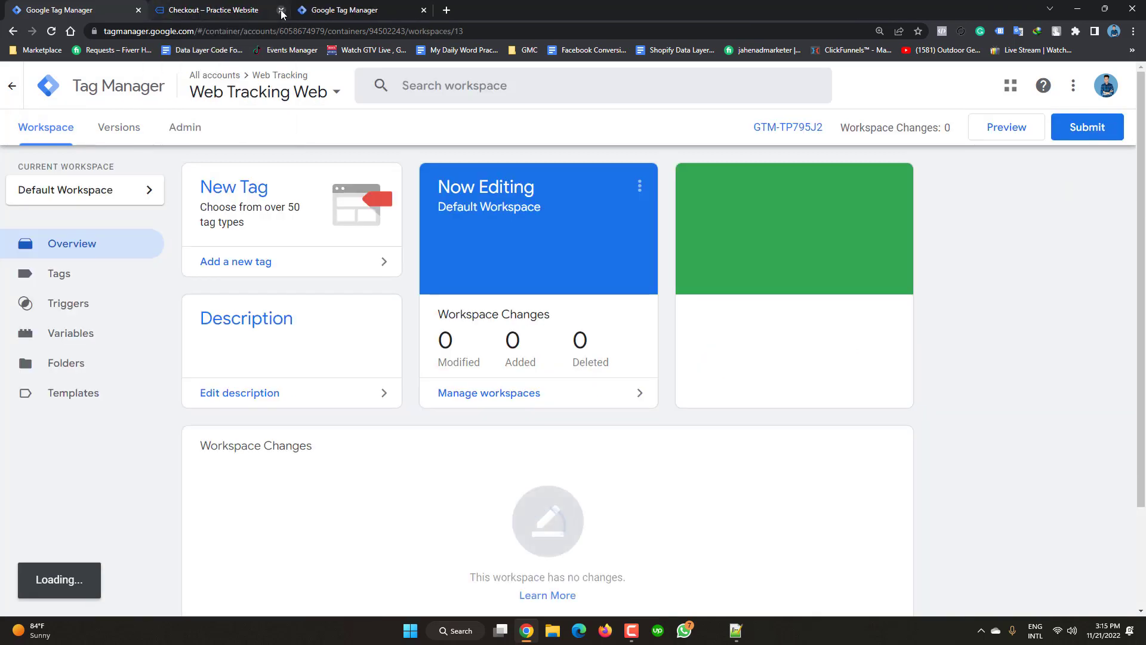
- Close the checkout tab, reload the server container, and start Preview for the web container
left_click(281, 10)
left_click(215, 6)
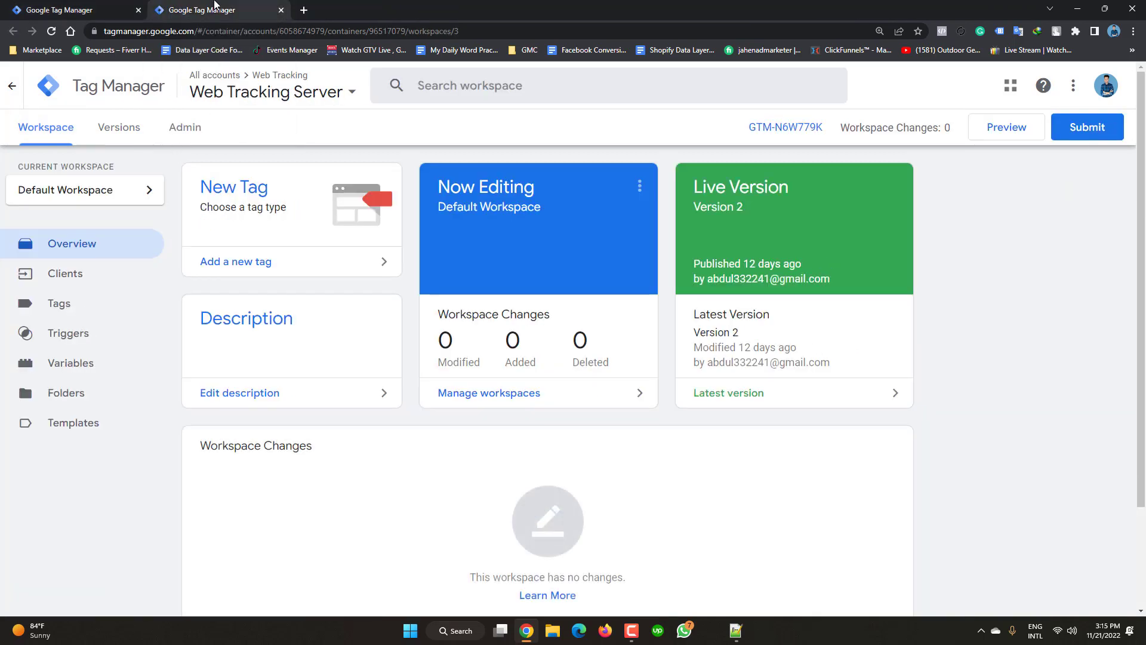
left_click(52, 32)
left_click(105, 6)
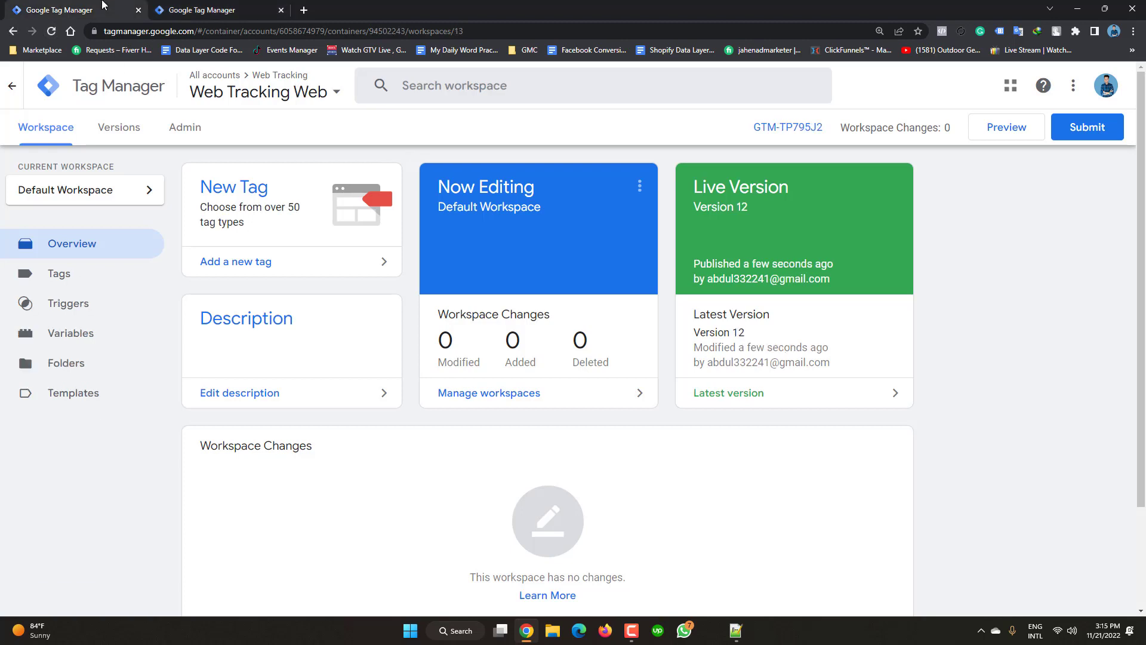
left_click(995, 130)
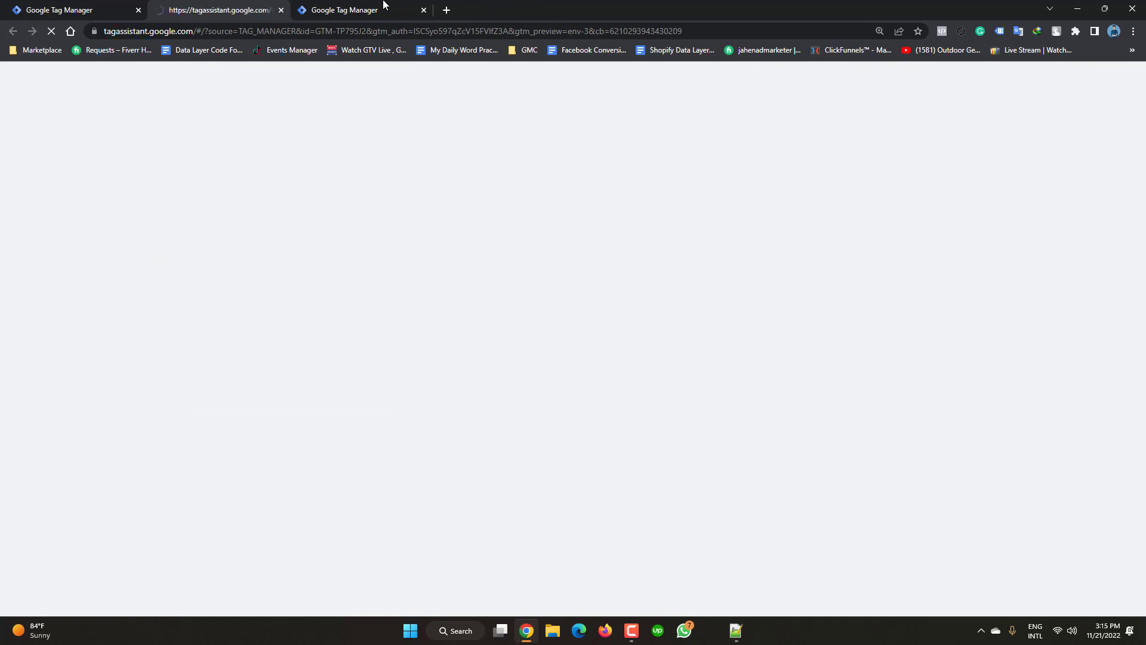
left_click(384, 4)
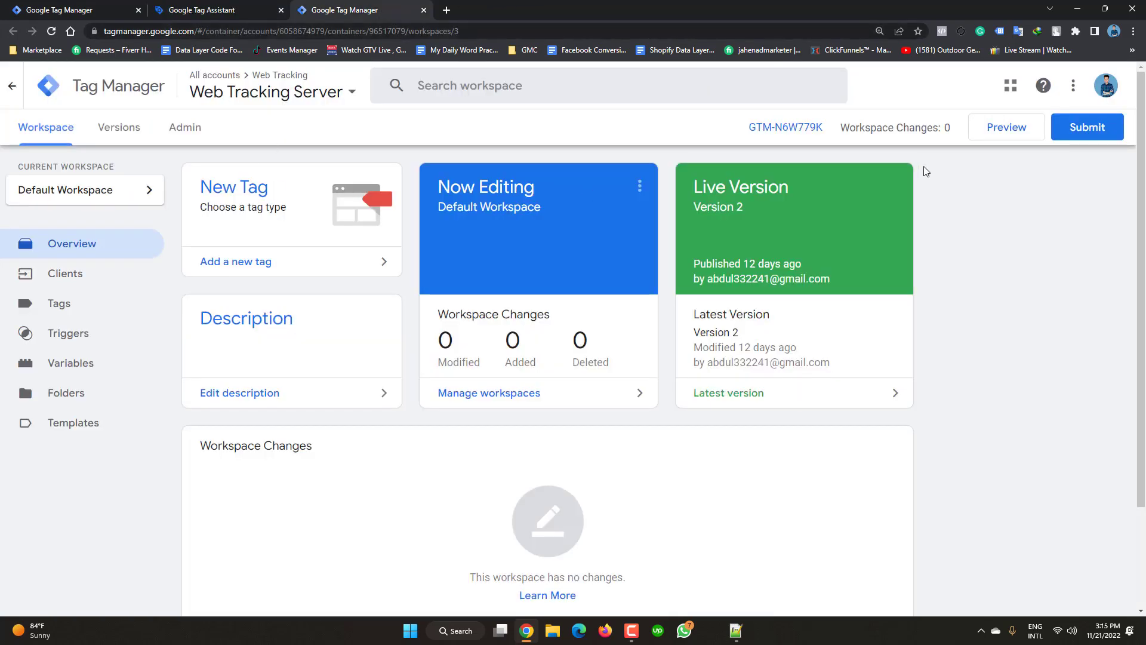
left_click(991, 130)
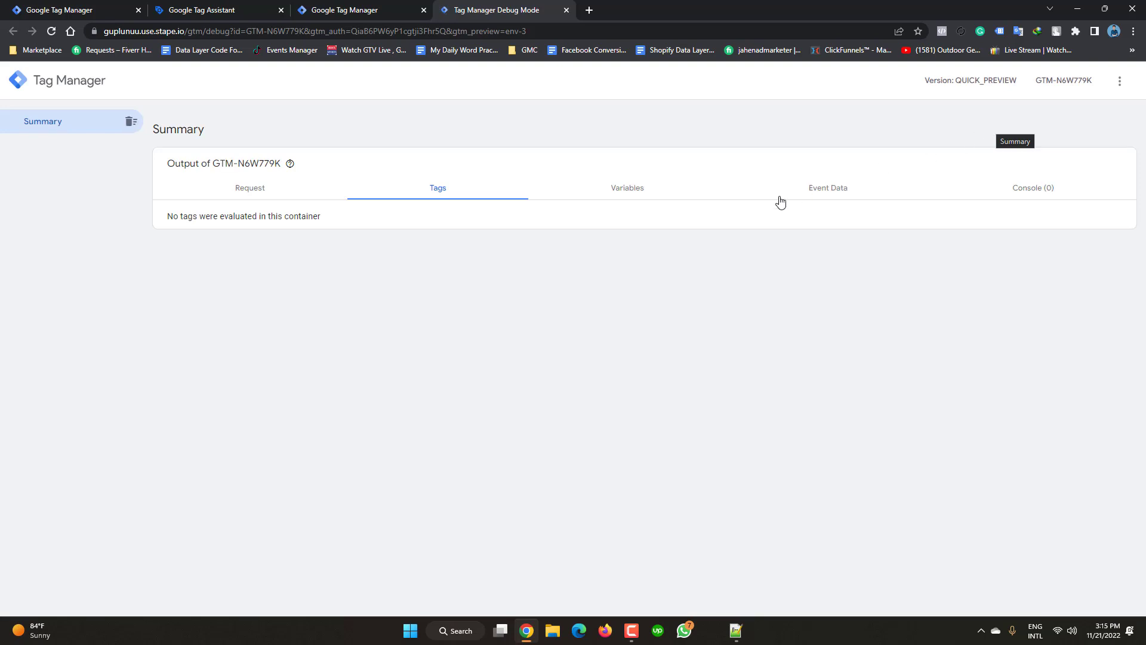
left_click(206, 5)
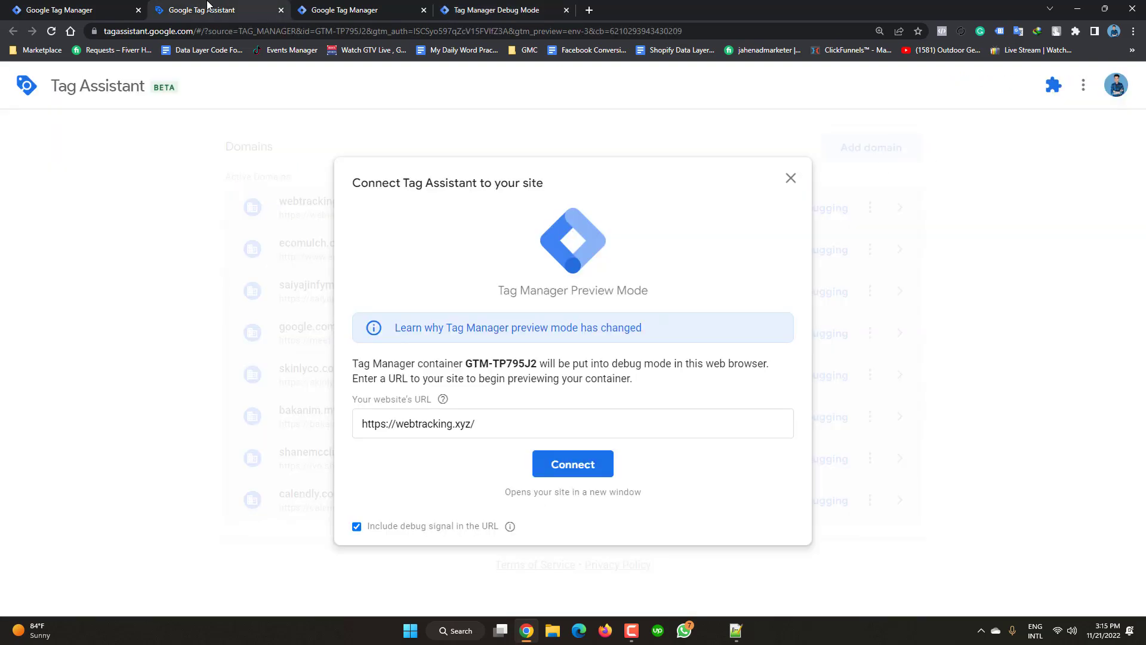
left_click(572, 464)
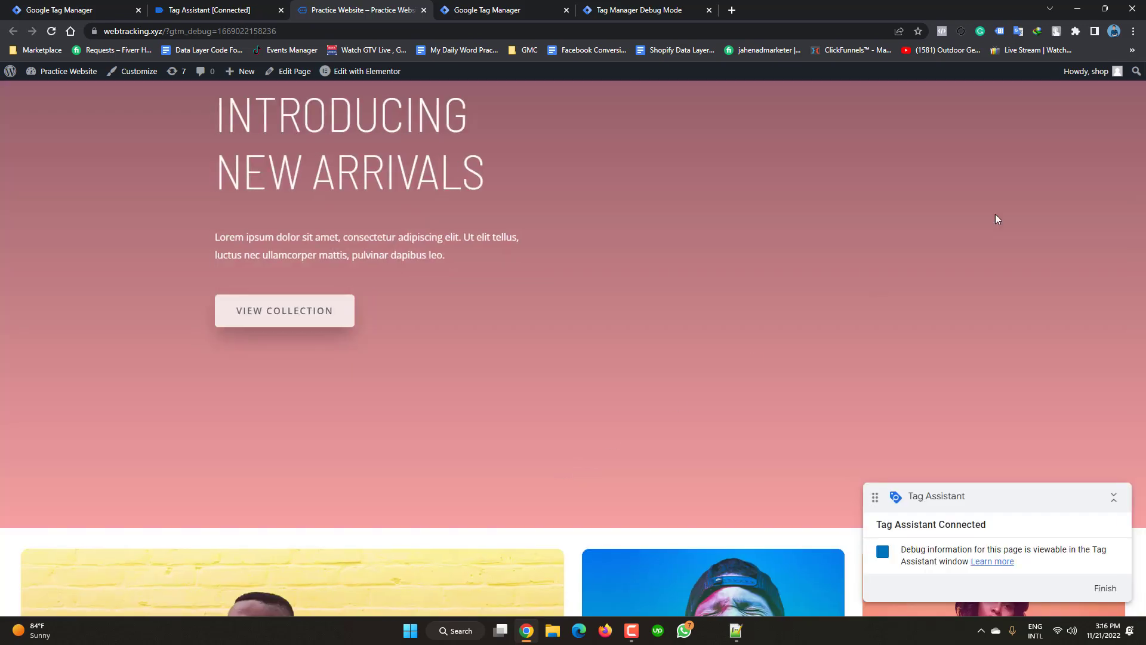
- Add two pairs of DNK Black Blue Sport Shoes to the cart and check the 64.00 mini-cart subtotal
scroll(541, 463, "down", 3)
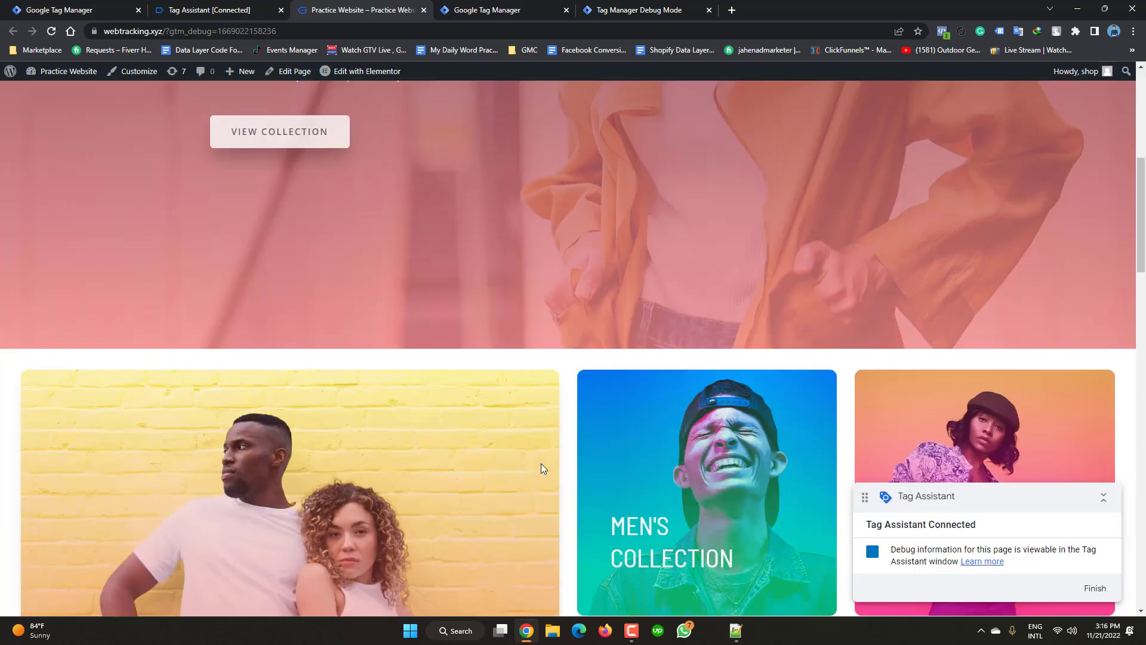
scroll(540, 464, "down", 5)
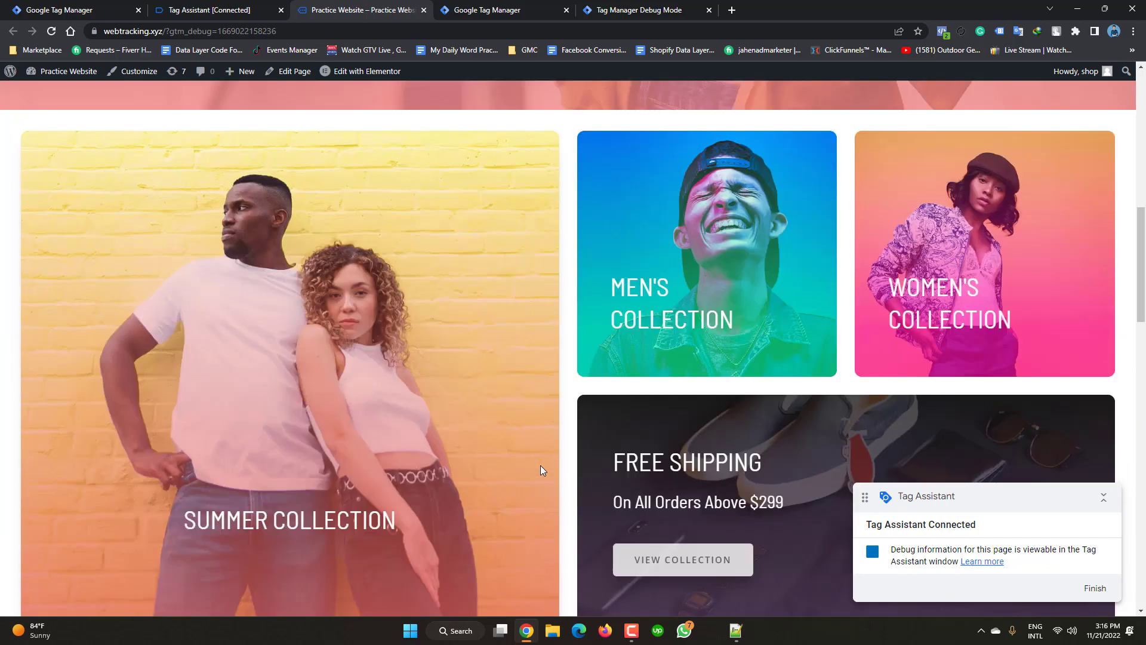
scroll(541, 466, "down", 9)
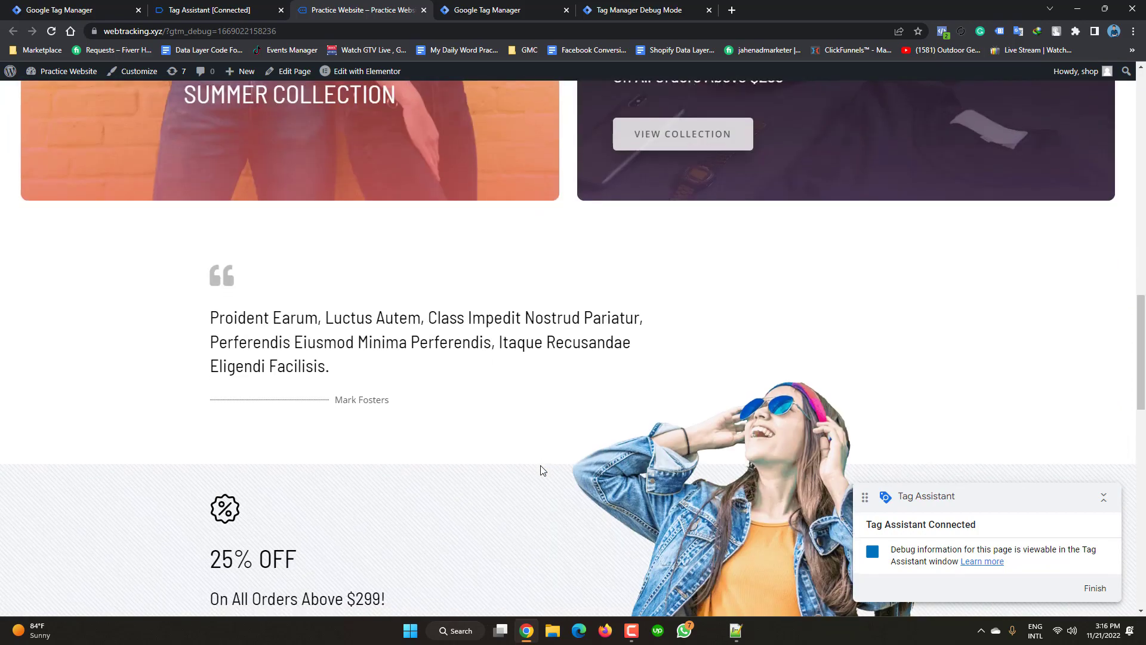
scroll(541, 470, "down", 3)
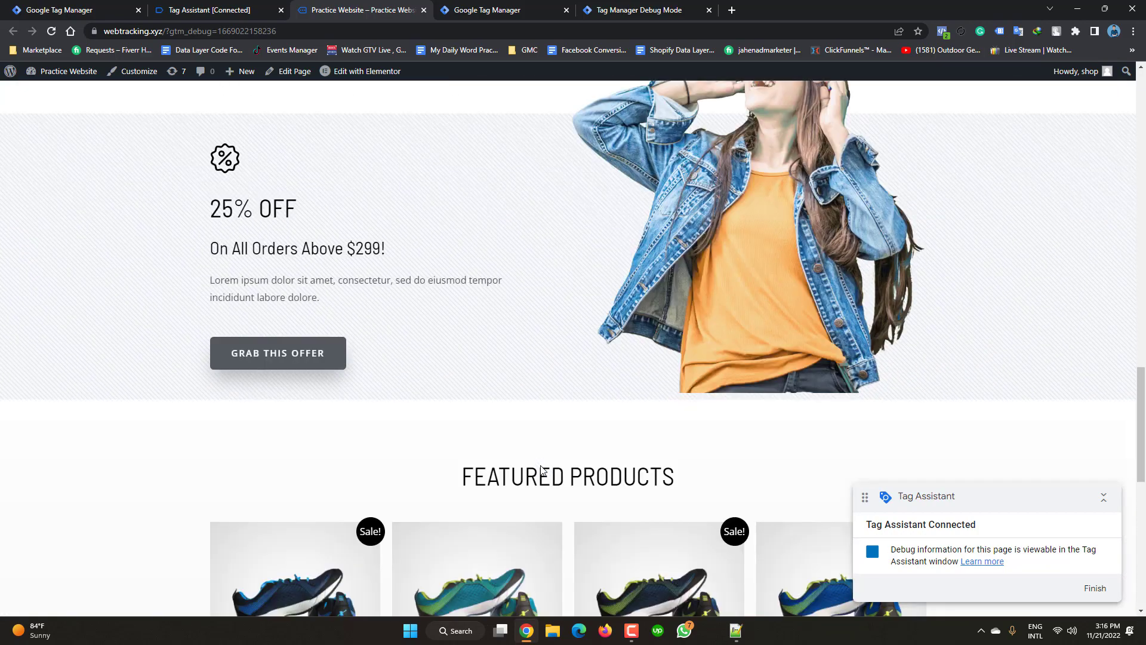
scroll(284, 499, "down", 1)
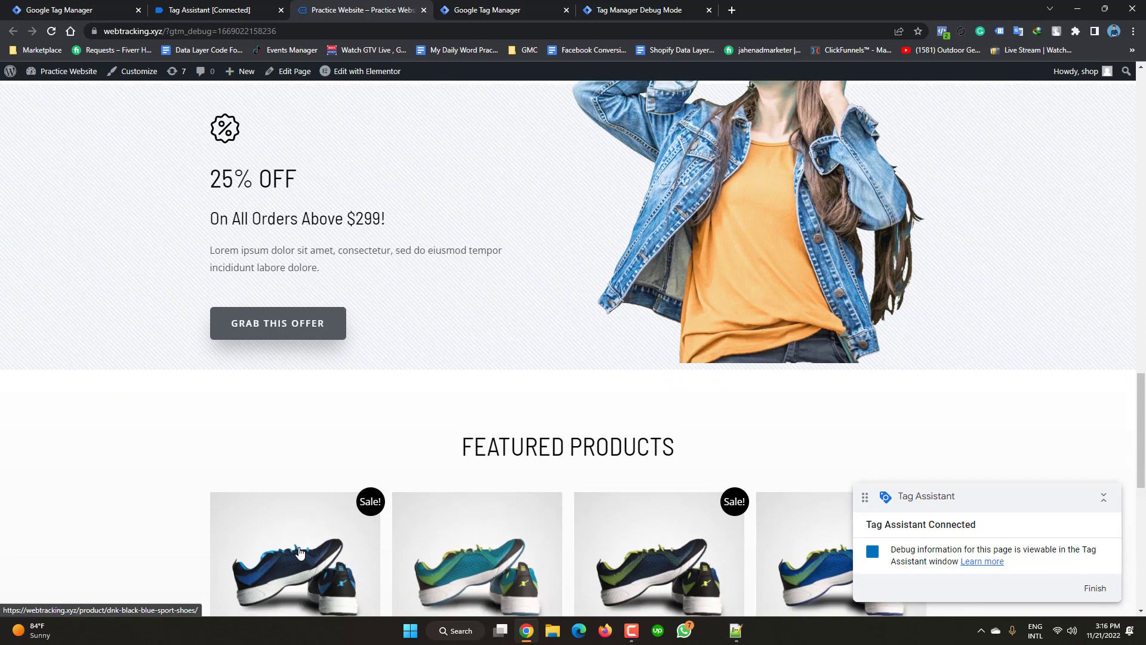
scroll(299, 552, "down", 1)
scroll(304, 500, "down", 1)
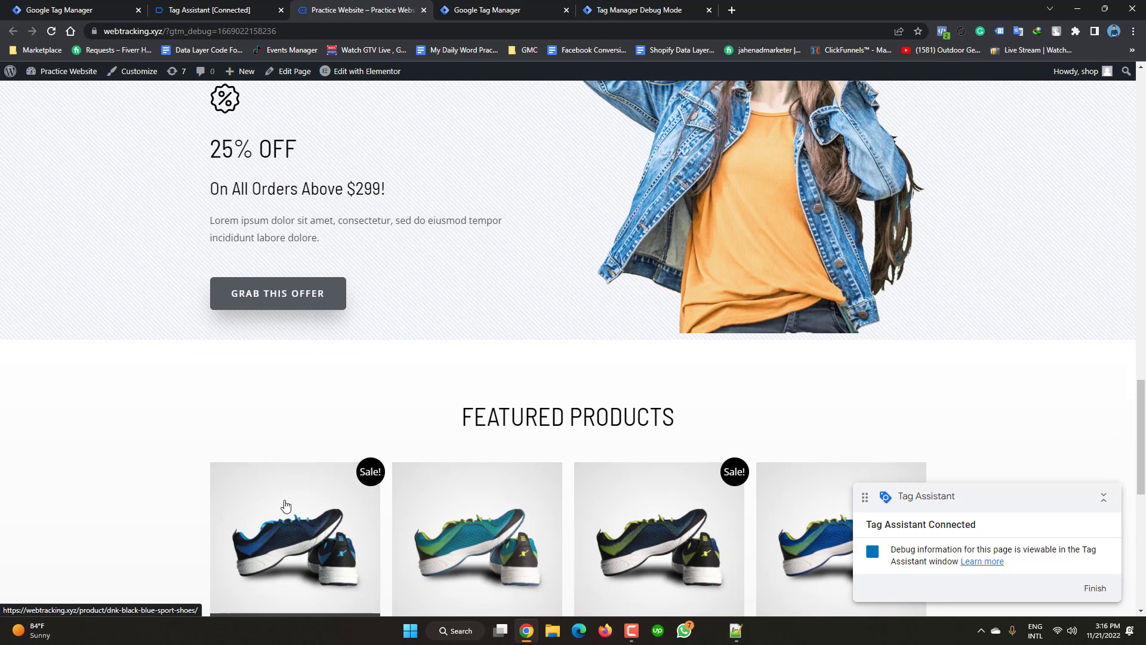
left_click(285, 505)
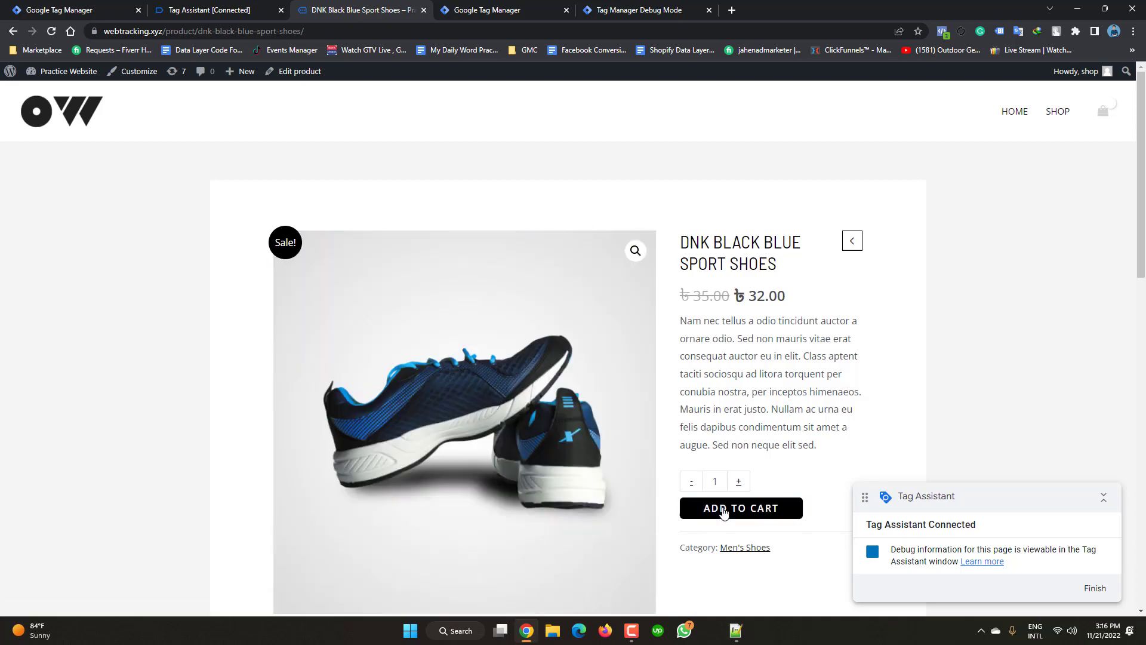
left_click(722, 508)
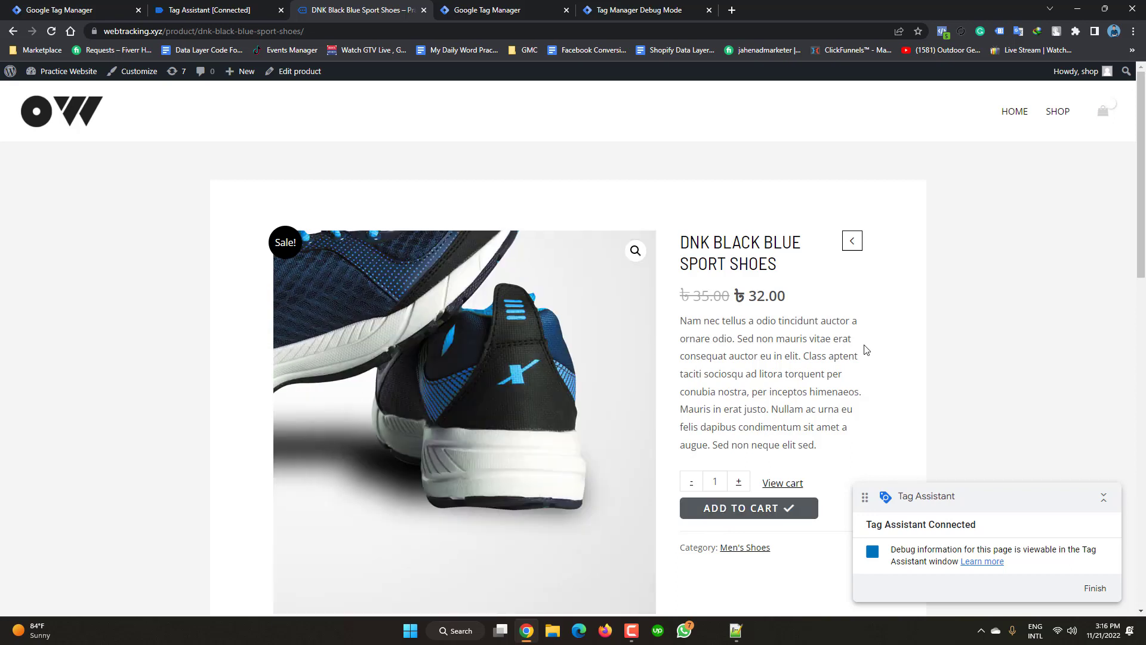
left_click(724, 514)
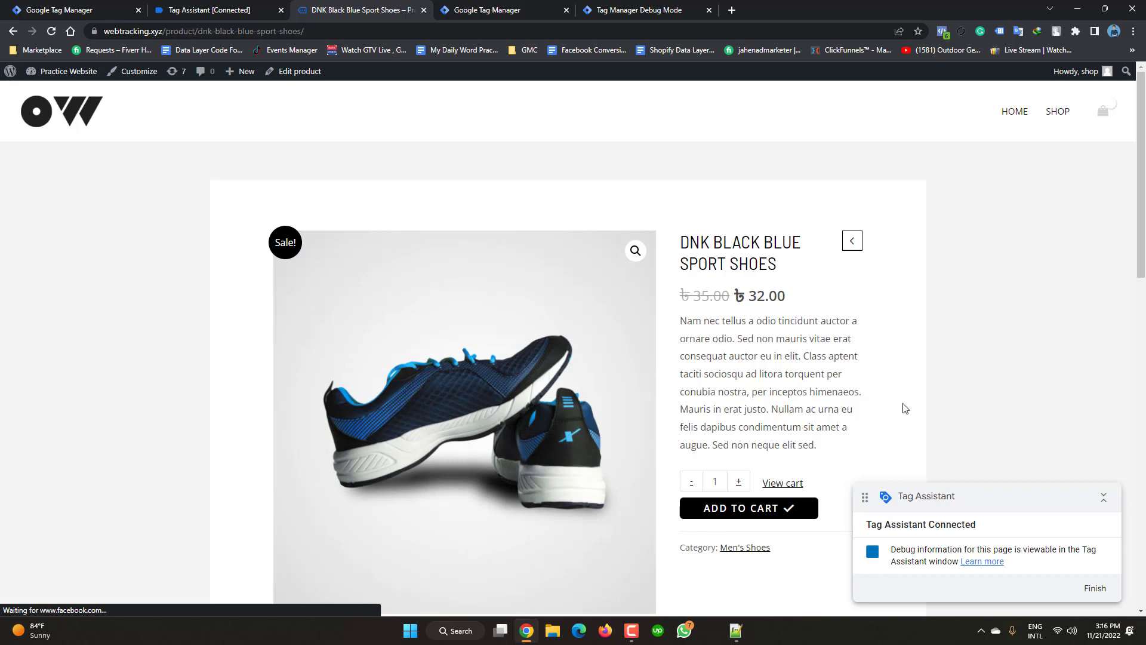
mouse_move(1105, 116)
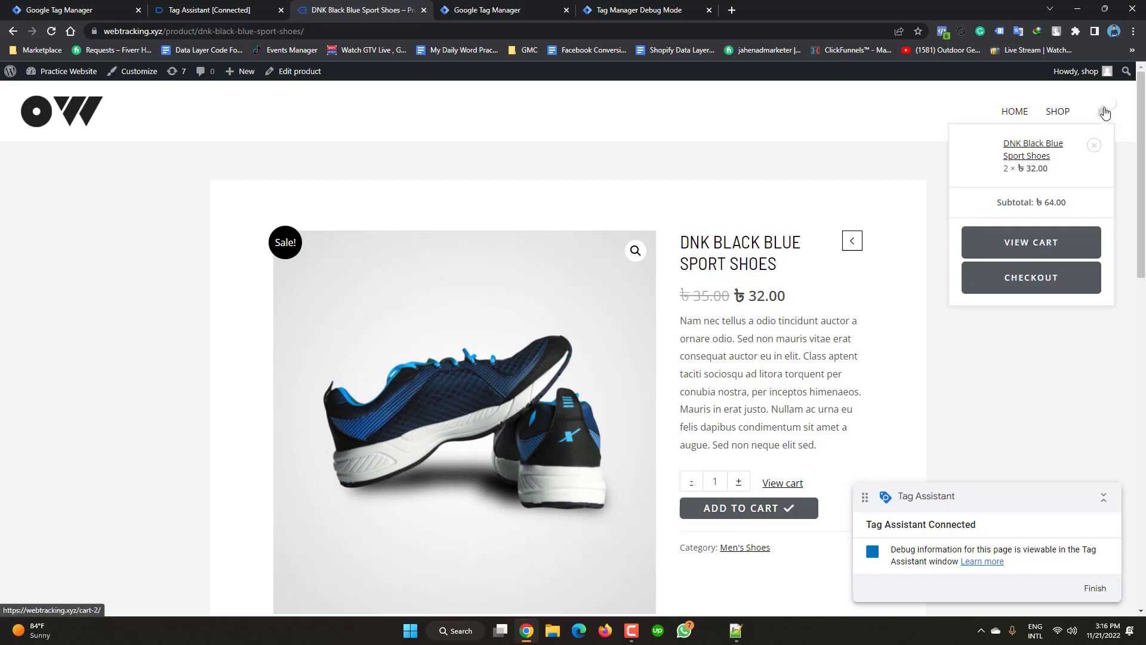
- Check out the two pairs with the pre-filled billing details and place the 124.00 order
left_click(1027, 281)
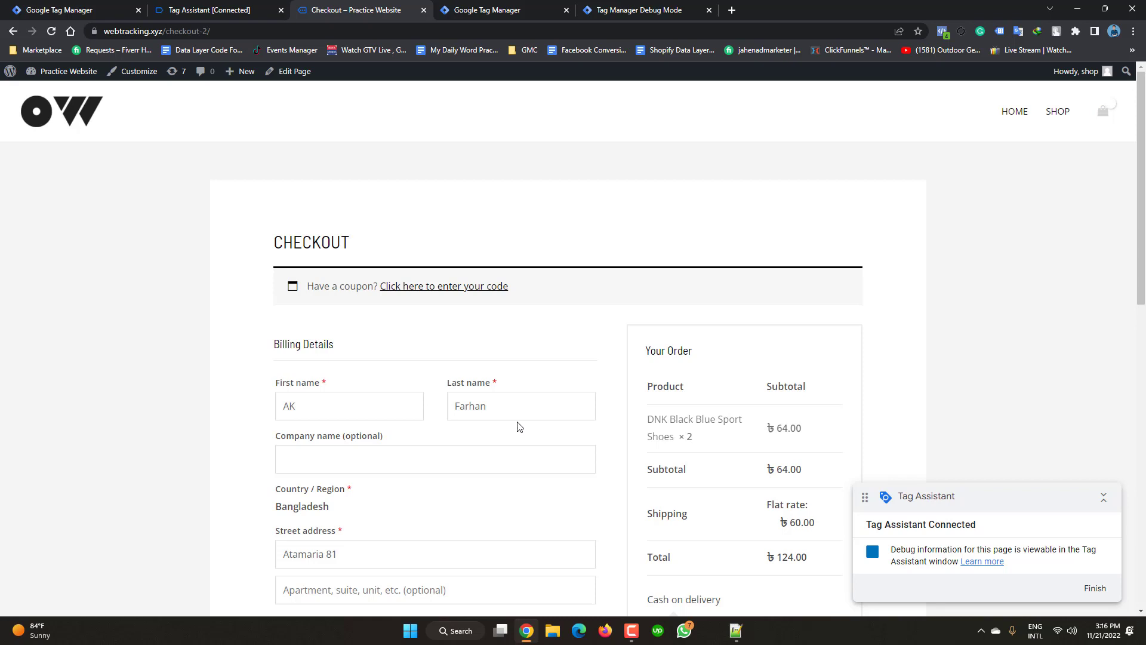
scroll(518, 426, "down", 1)
scroll(518, 426, "down", 2)
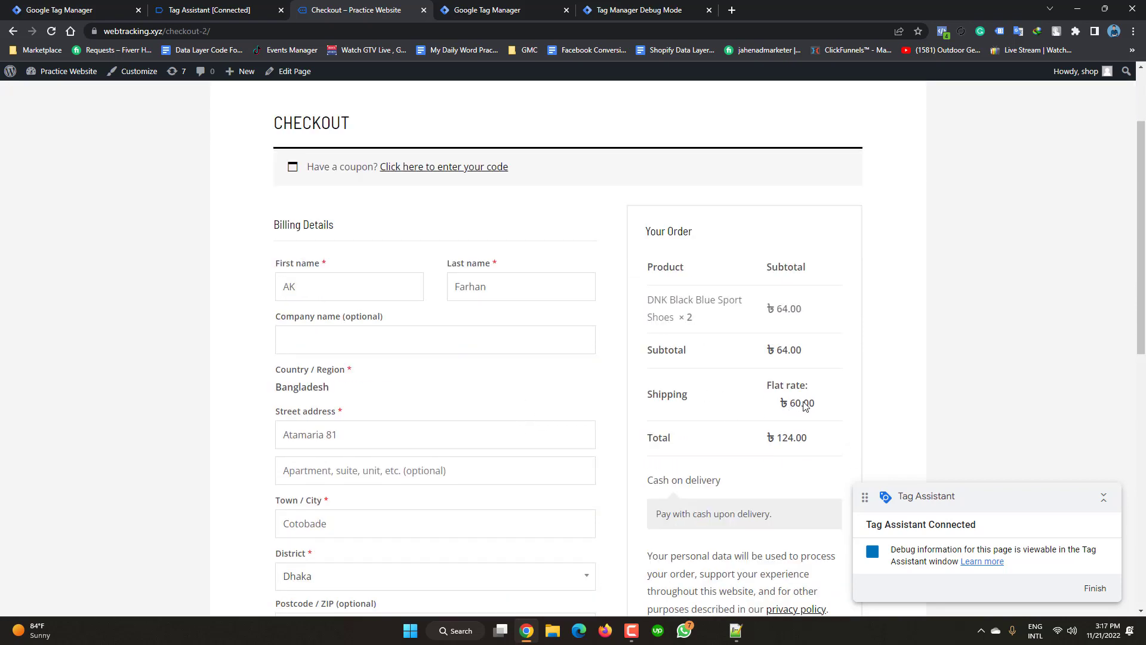
scroll(453, 462, "down", 3)
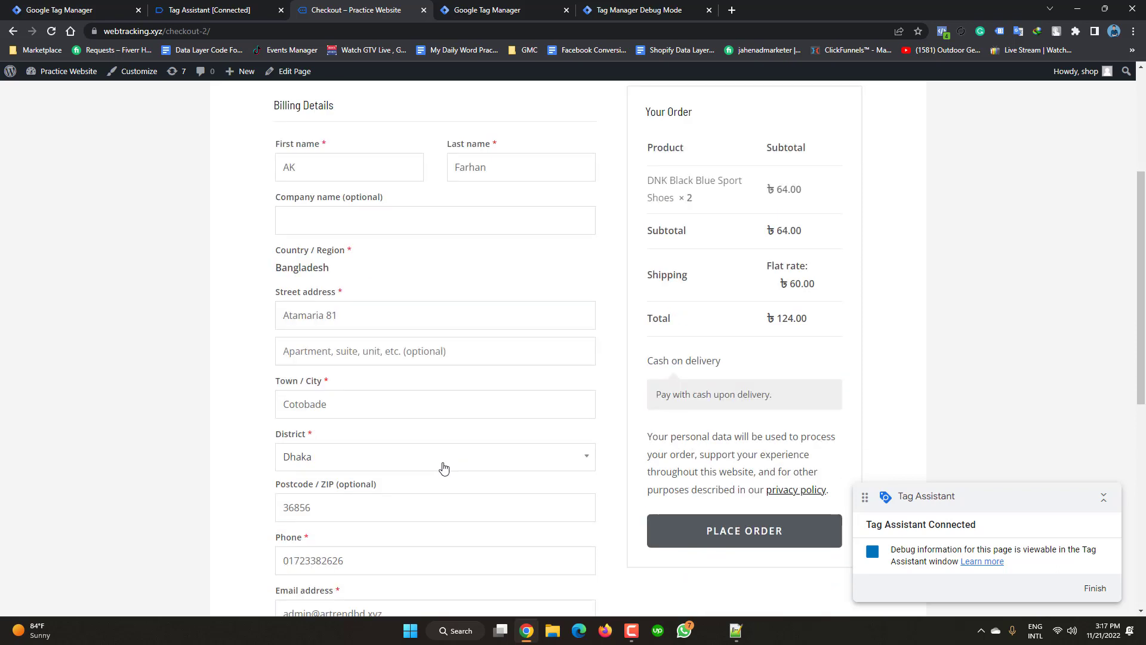
scroll(442, 468, "down", 2)
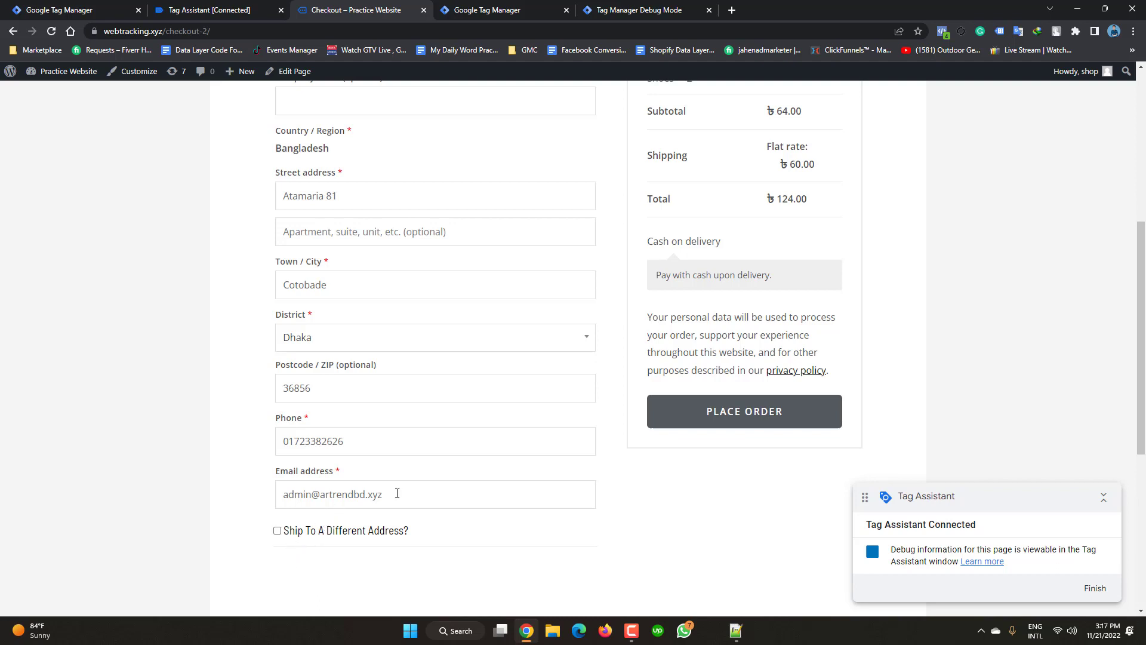
left_click(738, 423)
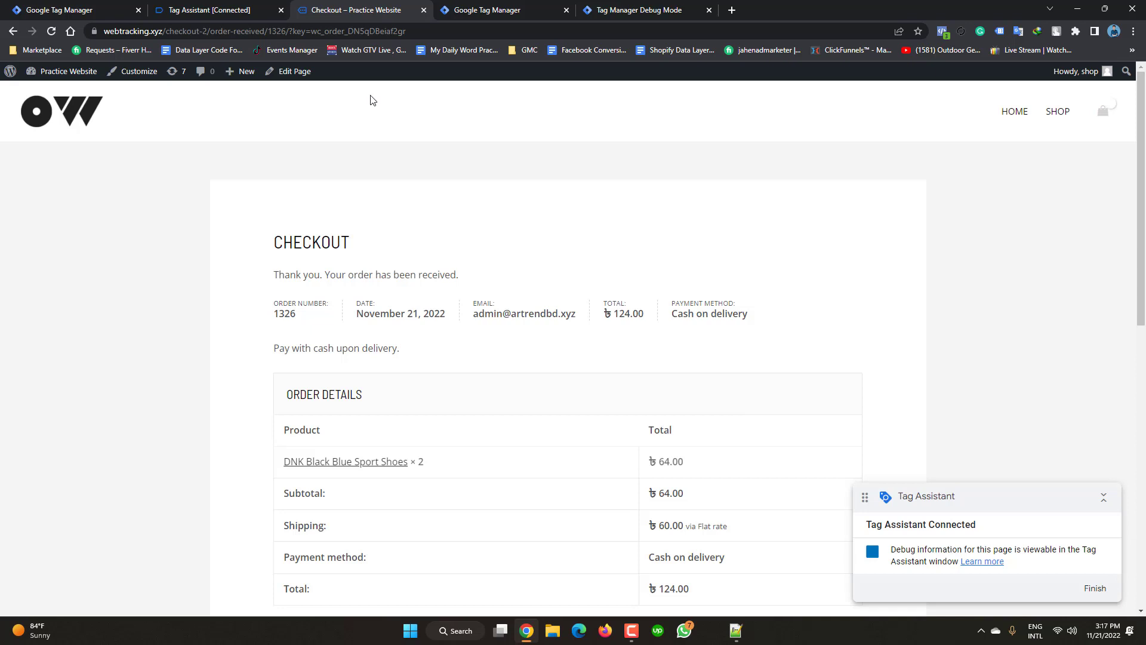
- Check the Purchase event in the server container's Debug Mode, then bring back the Tag Assistant debug window
left_click(664, 5)
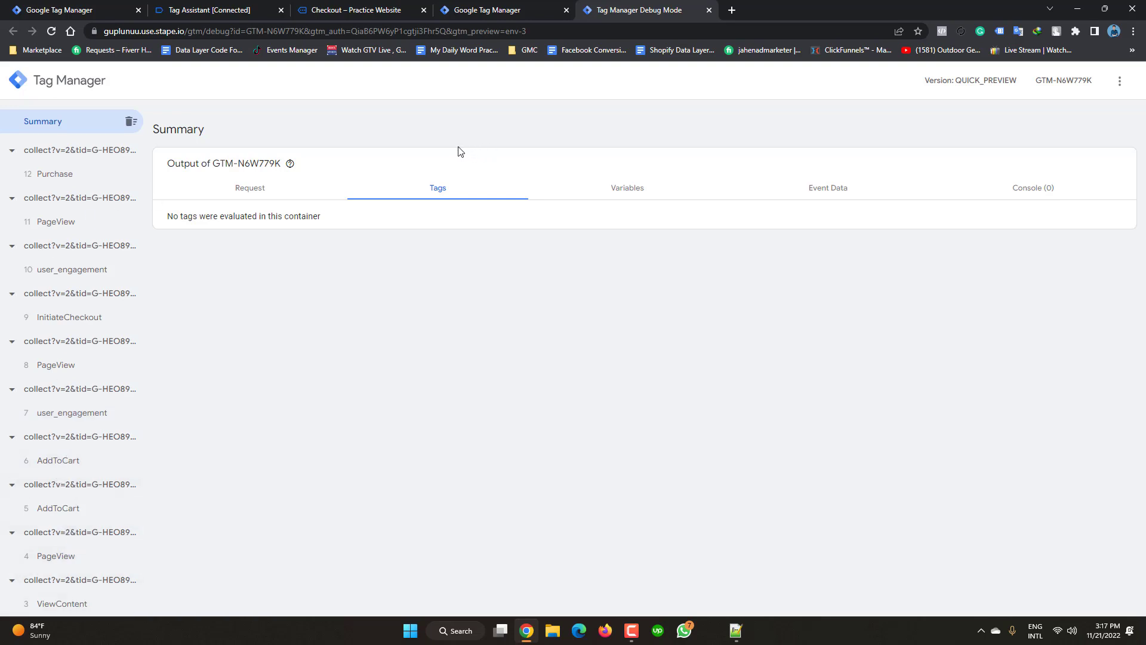
left_click(359, 10)
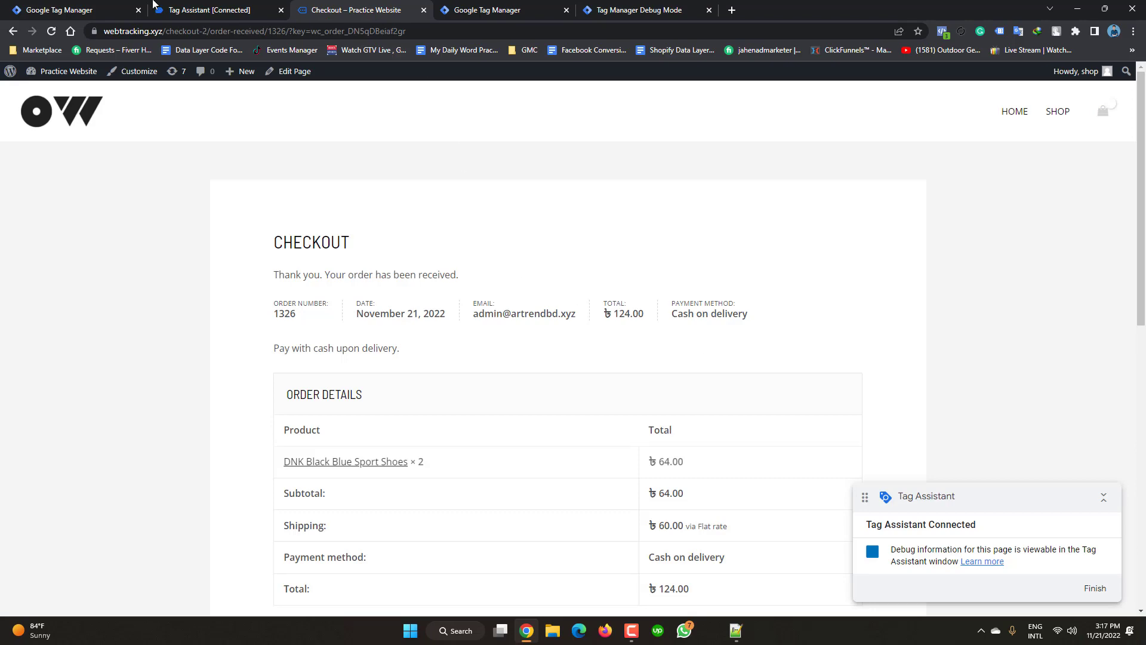
left_click(214, 6)
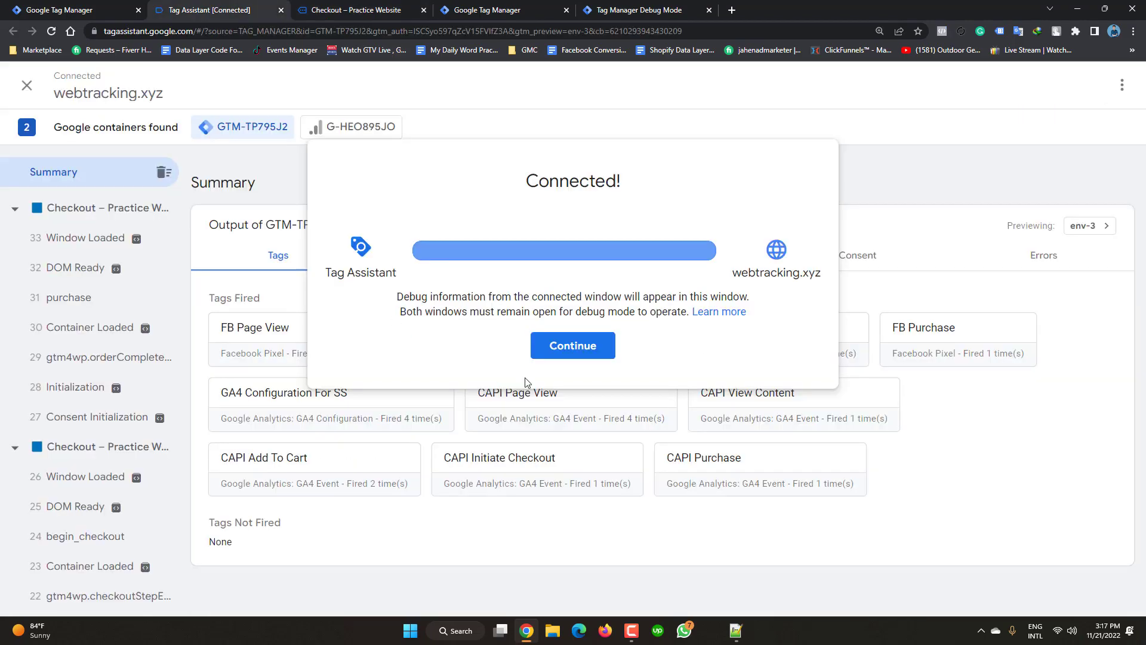
- Confirm CAPI Purchase fired once and open the purchase event's data layer ecommerce details
left_click(572, 347)
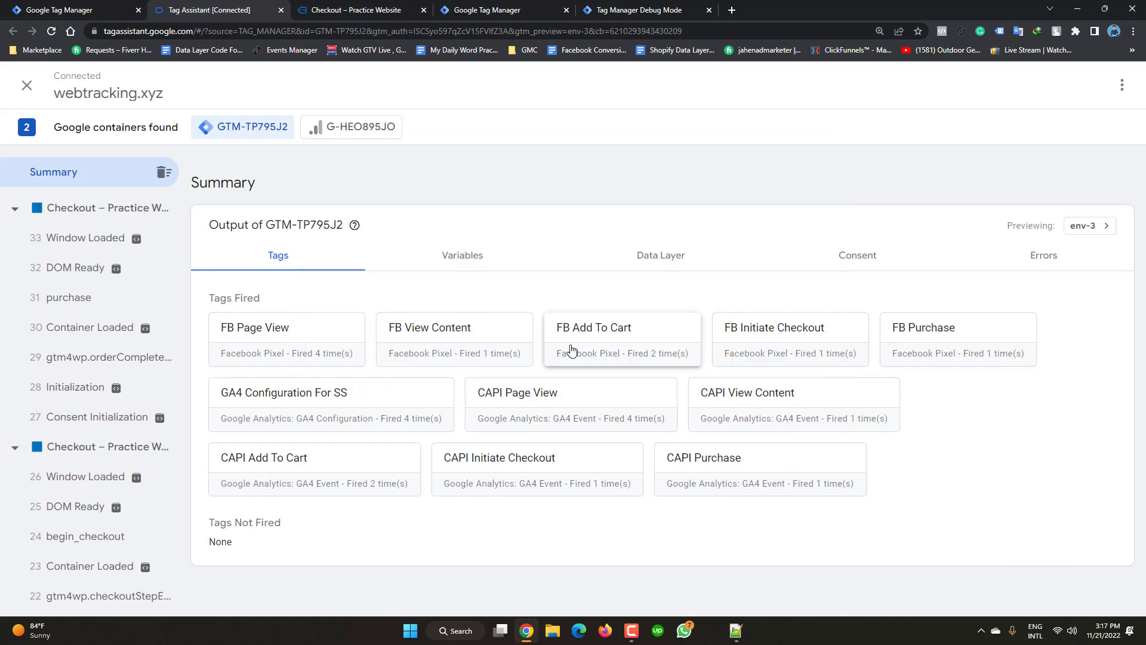
left_click(661, 261)
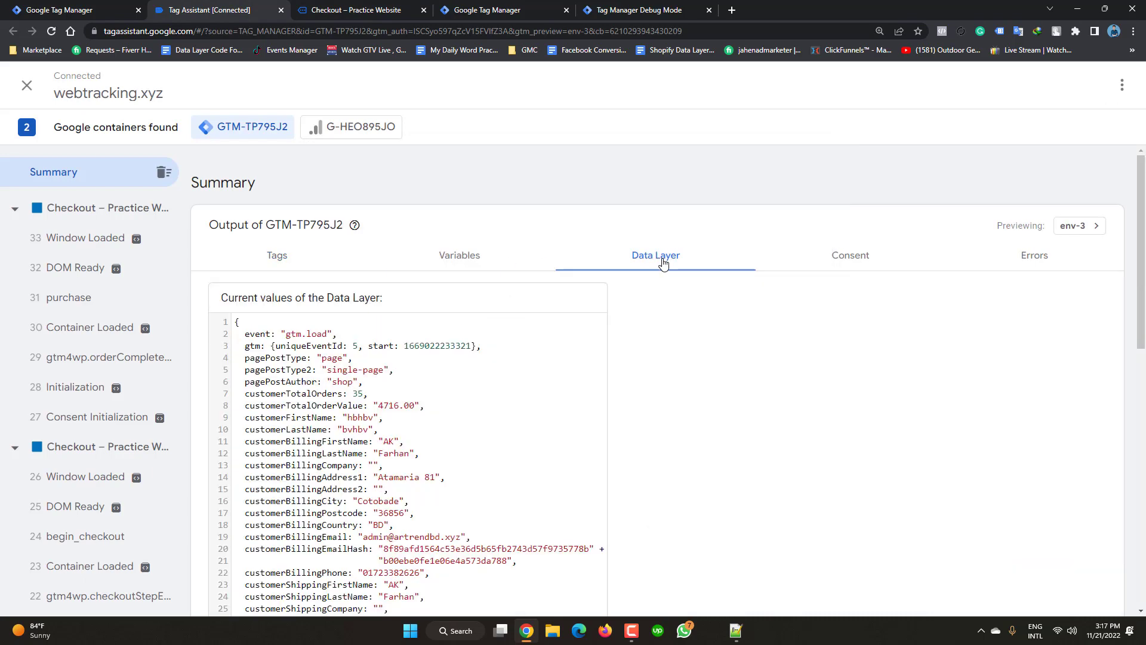
left_click(67, 297)
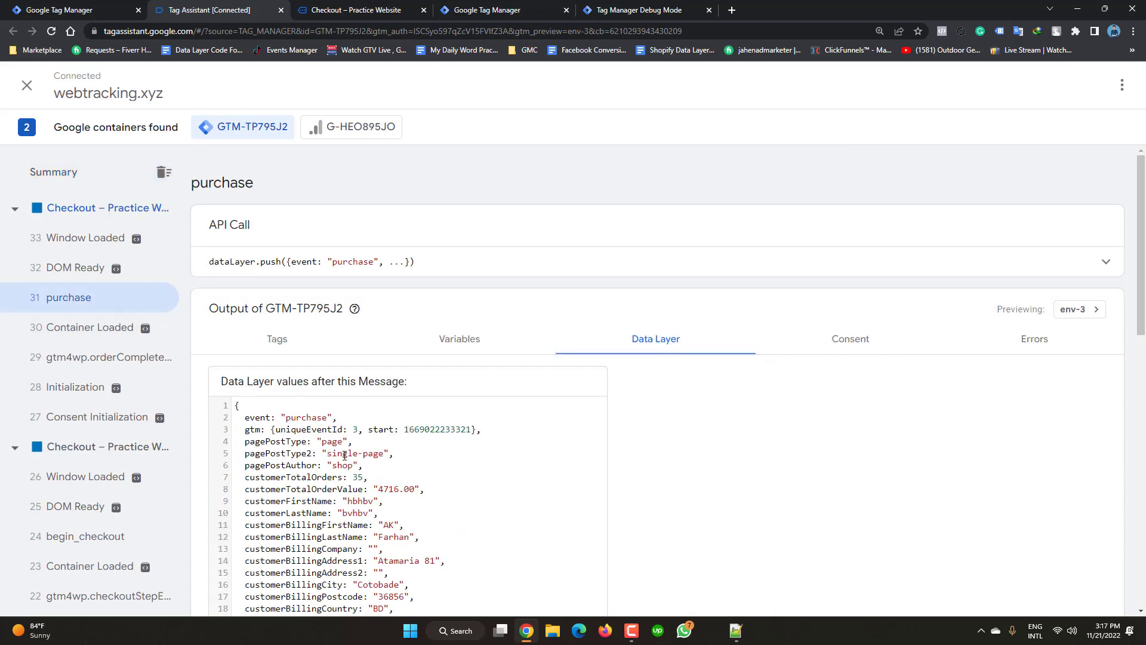
scroll(344, 465, "down", 7)
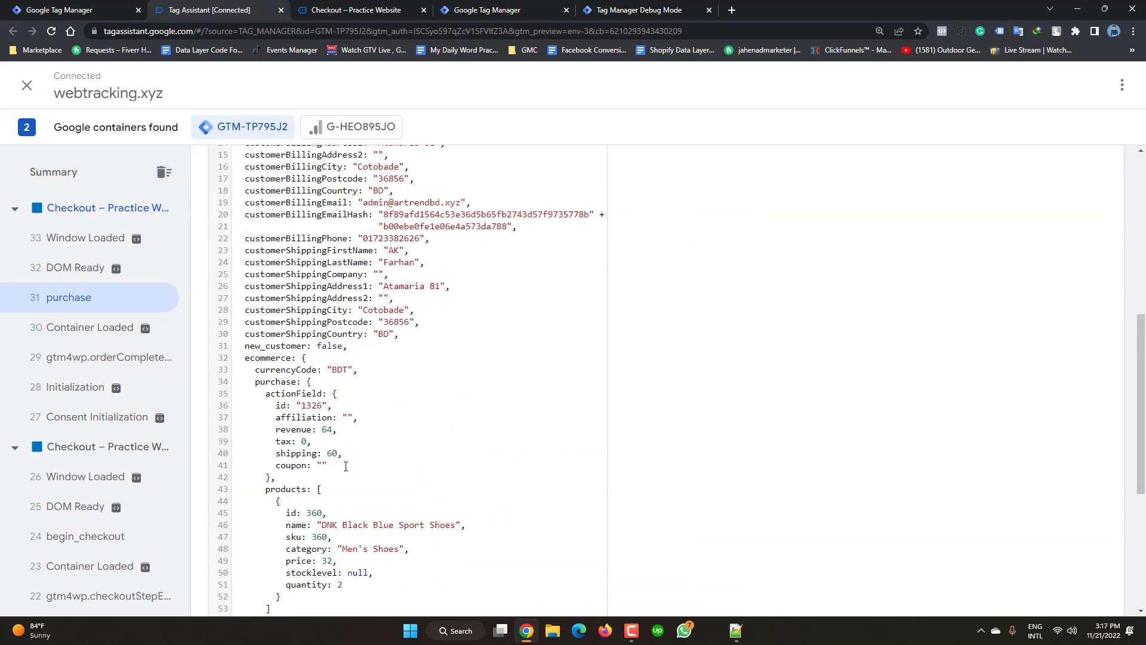
scroll(345, 465, "down", 2)
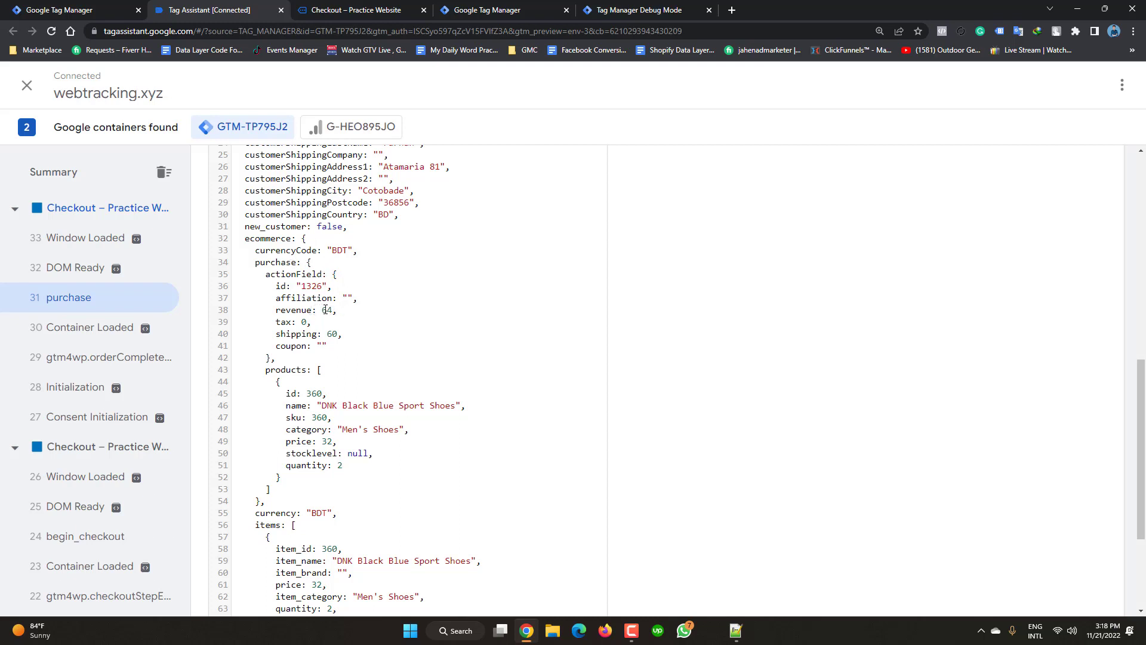
- Verify revenue 64 and shipping 60 in the purchase data, then return to the server debug view
left_click_drag(325, 309, 334, 333)
left_click_drag(329, 341, 342, 334)
left_click(678, 8)
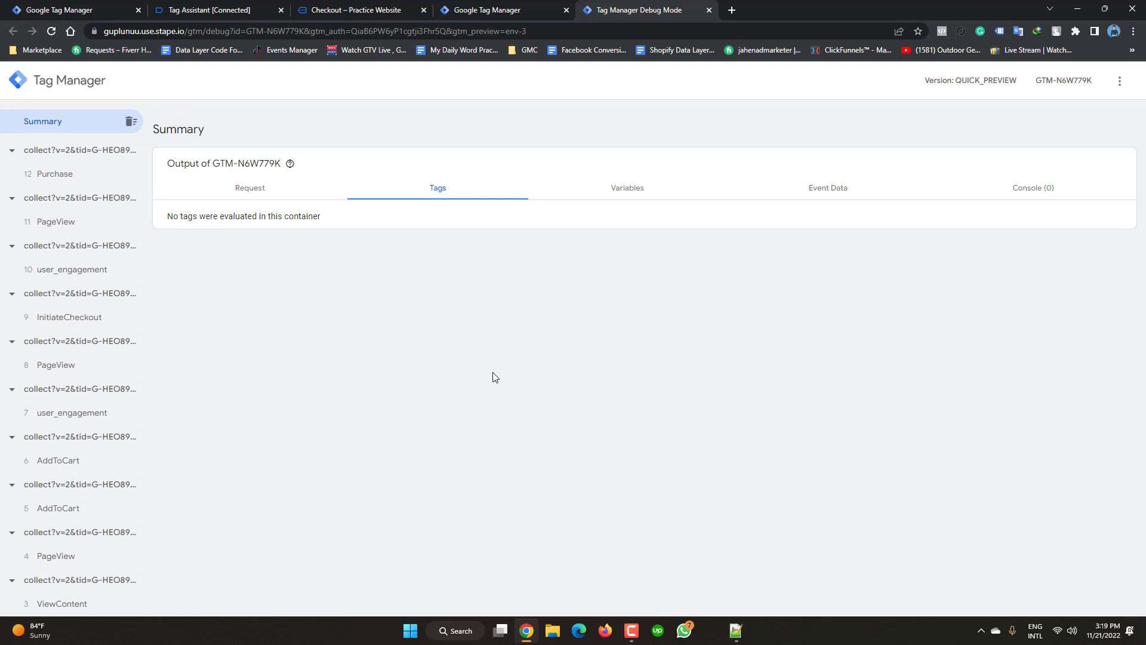
left_click(630, 629)
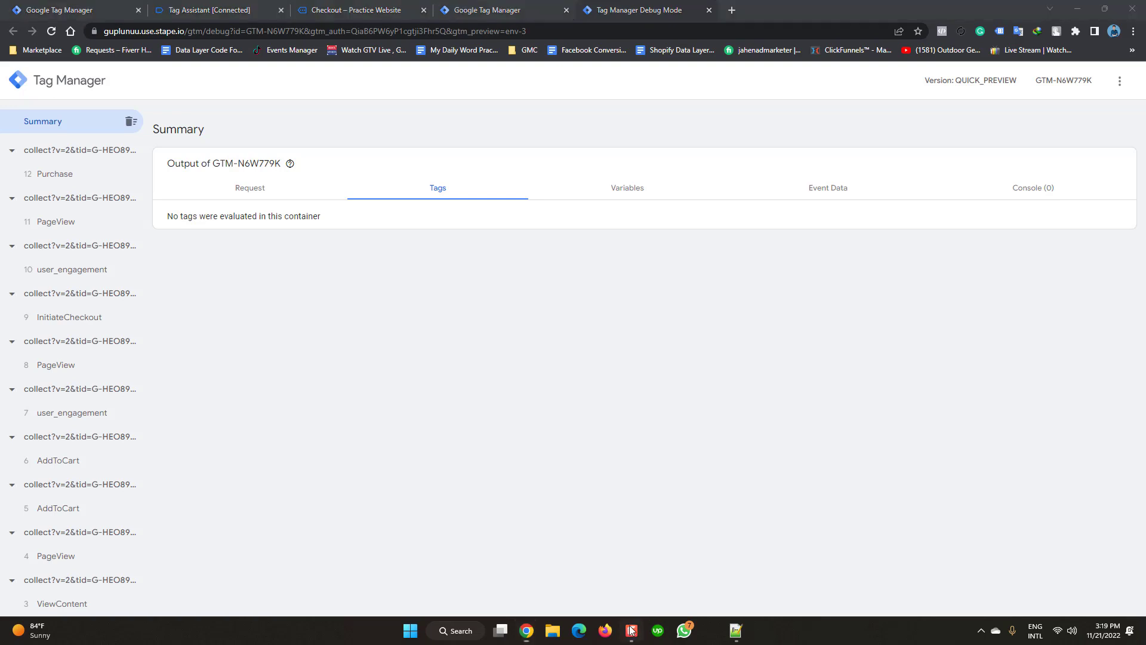